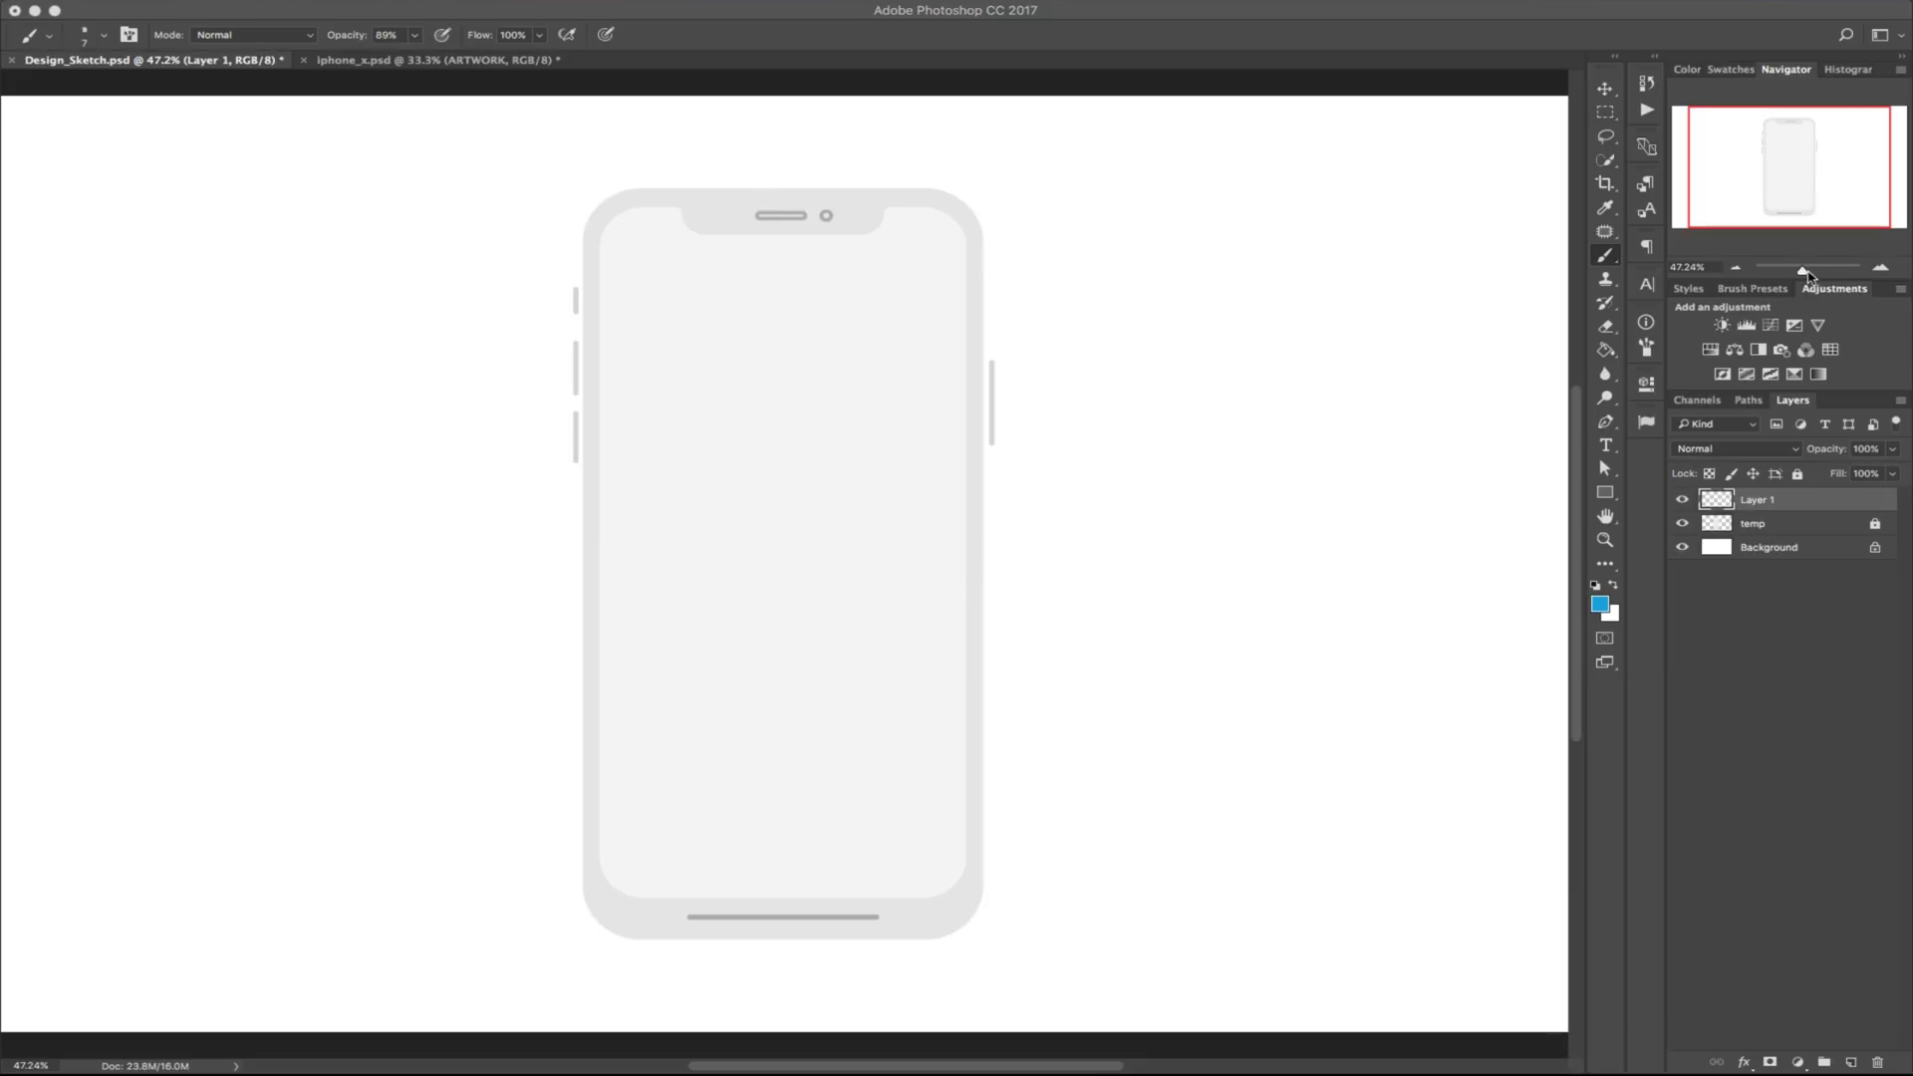
Handwrite the blue title "Travel App" in the blank canvas area right of the phone template
drag(1790, 167, 1875, 129)
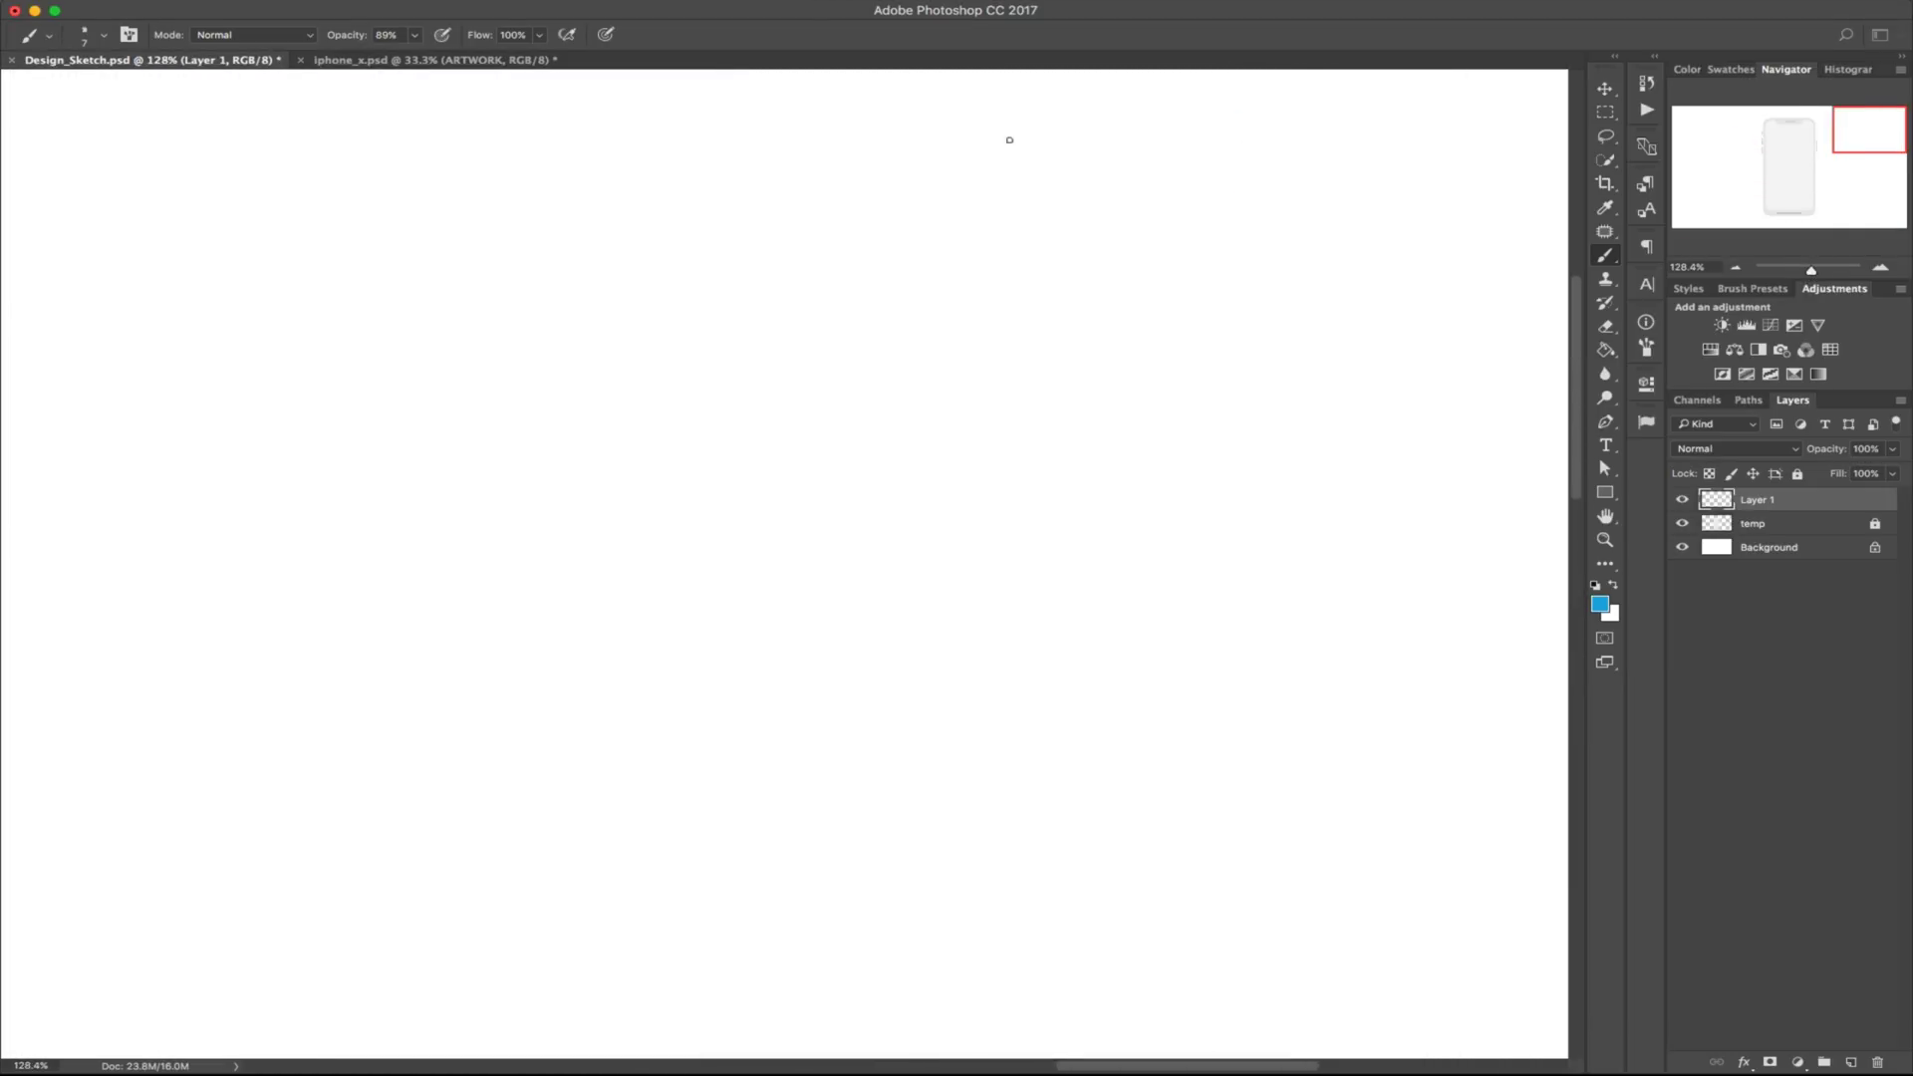
mouse_move(760, 117)
mouse_down()
mouse_move(861, 100)
mouse_move(807, 163)
mouse_move(874, 122)
mouse_move(906, 157)
mouse_move(937, 127)
mouse_move(962, 149)
mouse_up()
drag(977, 90, 981, 166)
drag(1058, 86, 1073, 160)
mouse_move(1057, 87)
mouse_down()
mouse_move(1040, 156)
mouse_move(1072, 132)
mouse_up()
drag(1088, 127, 1082, 150)
drag(1127, 135, 1133, 149)
Handwrite "home" as the first list entry below the title, with dashes starting the first two entries
mouse_move(711, 240)
mouse_down()
mouse_move(767, 269)
mouse_move(829, 251)
mouse_up()
drag(835, 246, 877, 271)
drag(885, 257, 909, 259)
drag(714, 340, 702, 338)
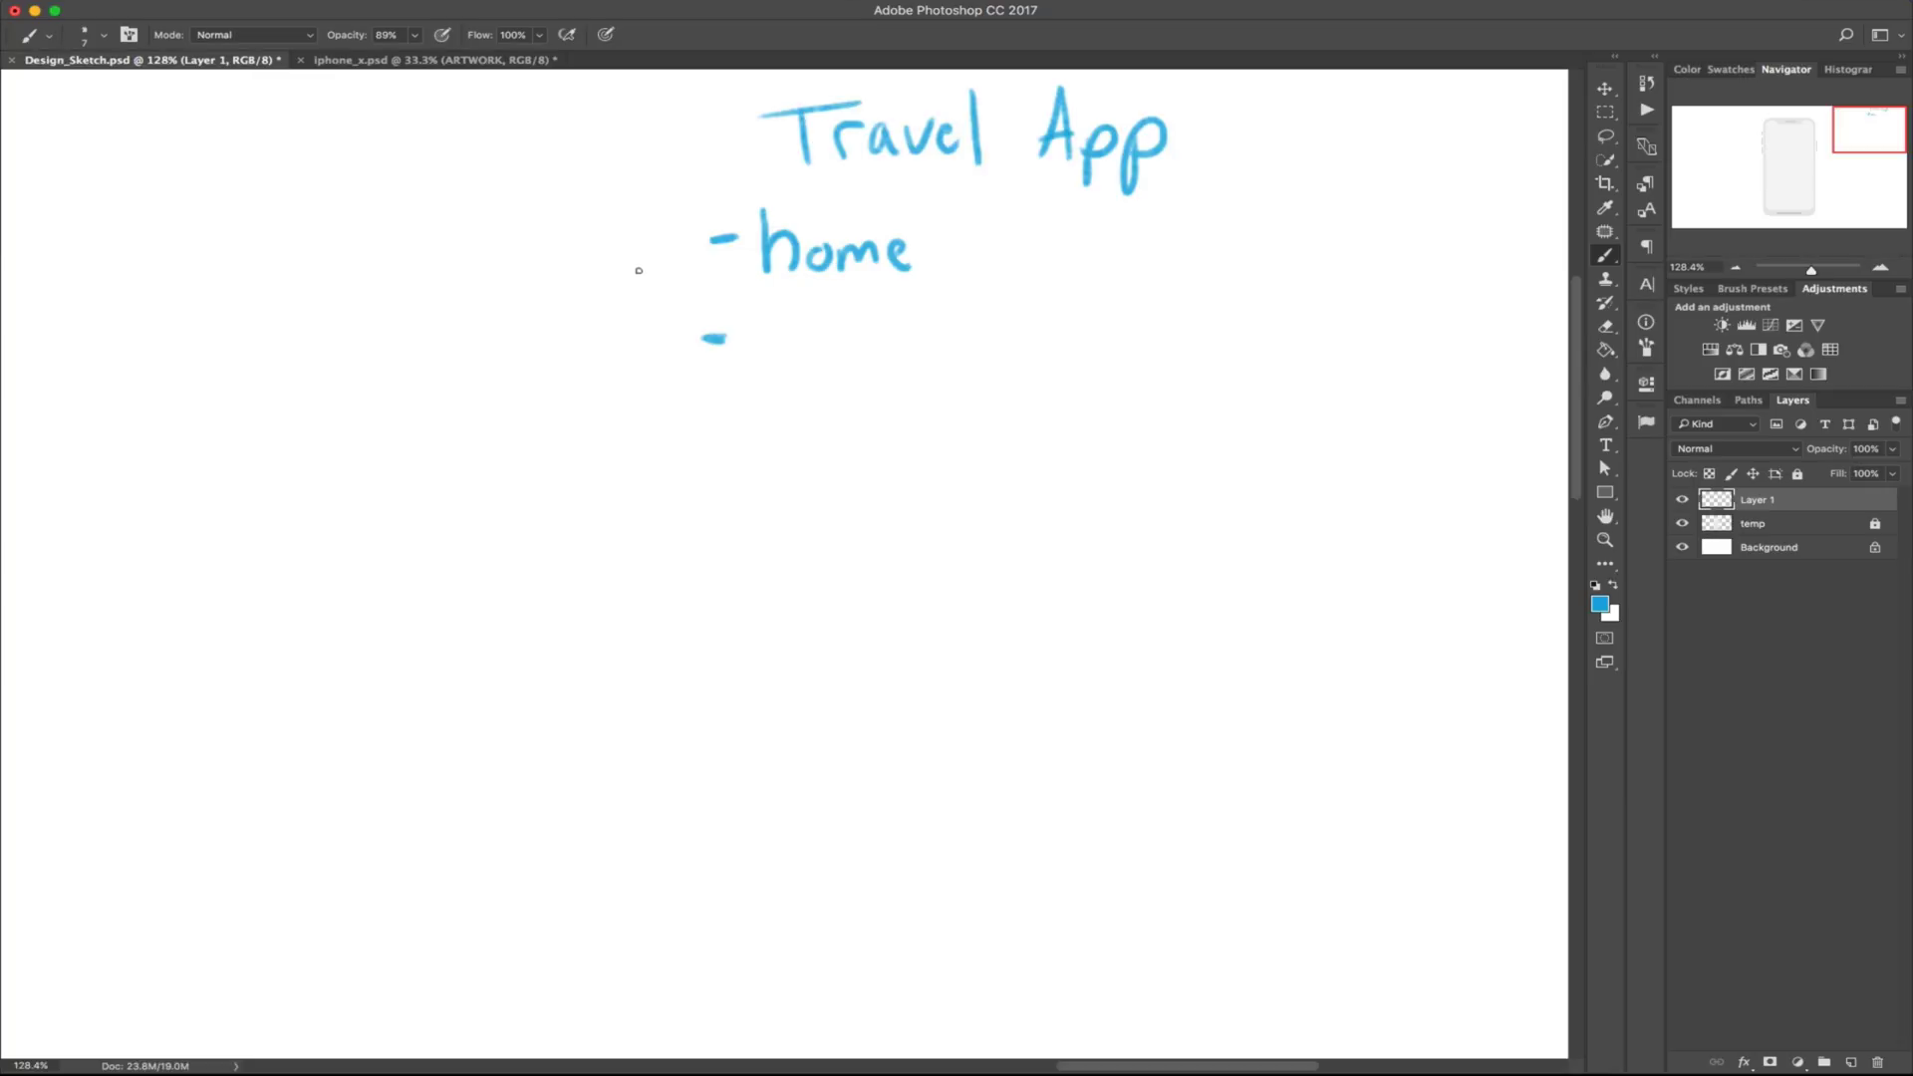
Sketch location pin and house icons beside the home entry, marking the pin with a tick and the house with a cross
mouse_move(637, 265)
mouse_down()
mouse_move(638, 220)
mouse_move(676, 240)
mouse_up()
mouse_move(550, 267)
mouse_down()
mouse_move(564, 211)
mouse_move(534, 224)
mouse_move(551, 263)
mouse_up()
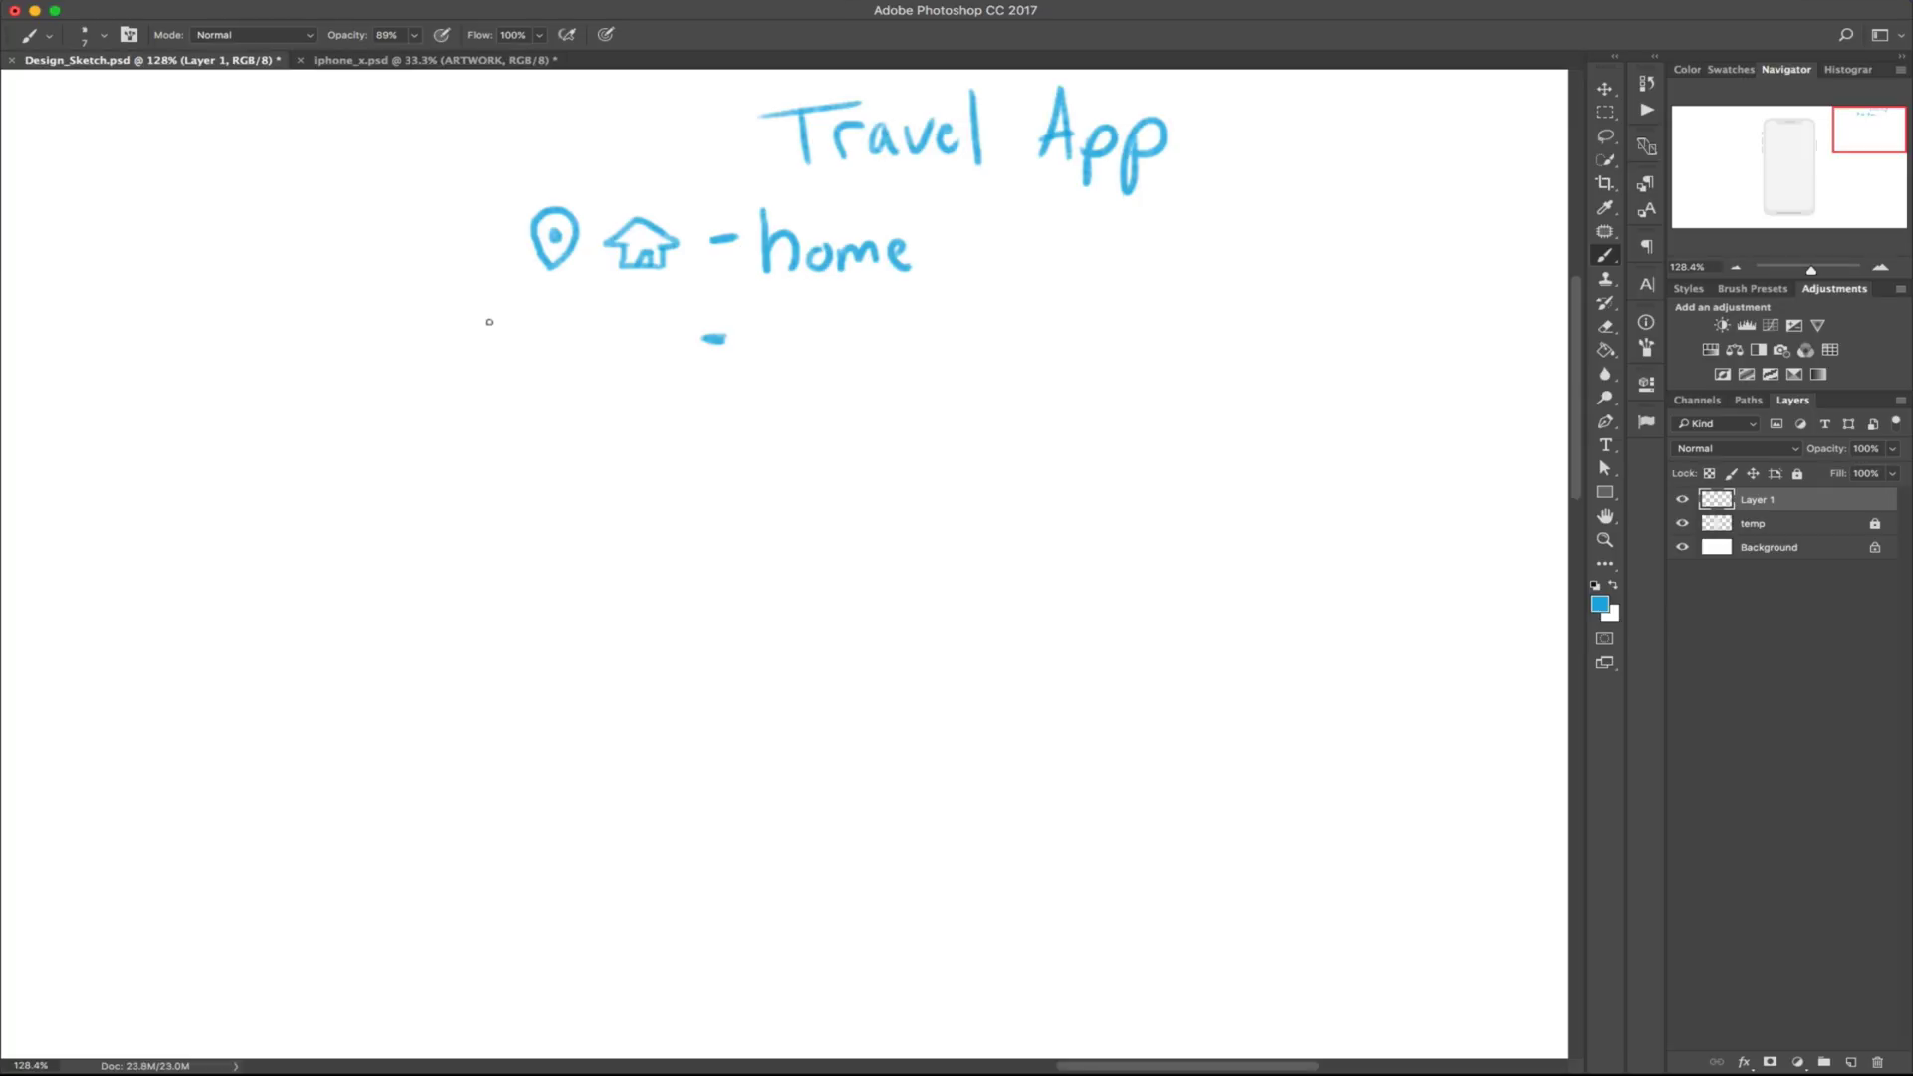
mouse_move(582, 200)
mouse_down()
mouse_move(627, 132)
mouse_move(680, 217)
mouse_up()
drag(680, 202, 667, 217)
Handwrite "Profile Screen" as the second entry and add "Screen" after "home"
mouse_move(754, 362)
mouse_down()
mouse_move(786, 317)
mouse_move(755, 344)
mouse_move(806, 331)
mouse_up()
mouse_move(827, 335)
mouse_down()
mouse_move(813, 351)
mouse_move(843, 356)
mouse_up()
drag(833, 339, 937, 356)
drag(949, 346, 1054, 356)
mouse_move(959, 235)
mouse_down()
mouse_move(939, 271)
mouse_move(1081, 274)
mouse_up()
Sketch a person icon with a tick beside the Profile Screen entry
mouse_move(666, 367)
mouse_down()
mouse_move(624, 344)
mouse_move(670, 366)
mouse_up()
drag(650, 303, 650, 304)
key(super+alt+z)
key(super+alt+z)
key(super+alt+z)
key(super+shift+z)
key(super+shift+z)
key(super+shift+z)
key(super+alt+z)
key(super+alt+z)
key(super+shift+z)
key(super+shift+z)
drag(669, 299, 680, 287)
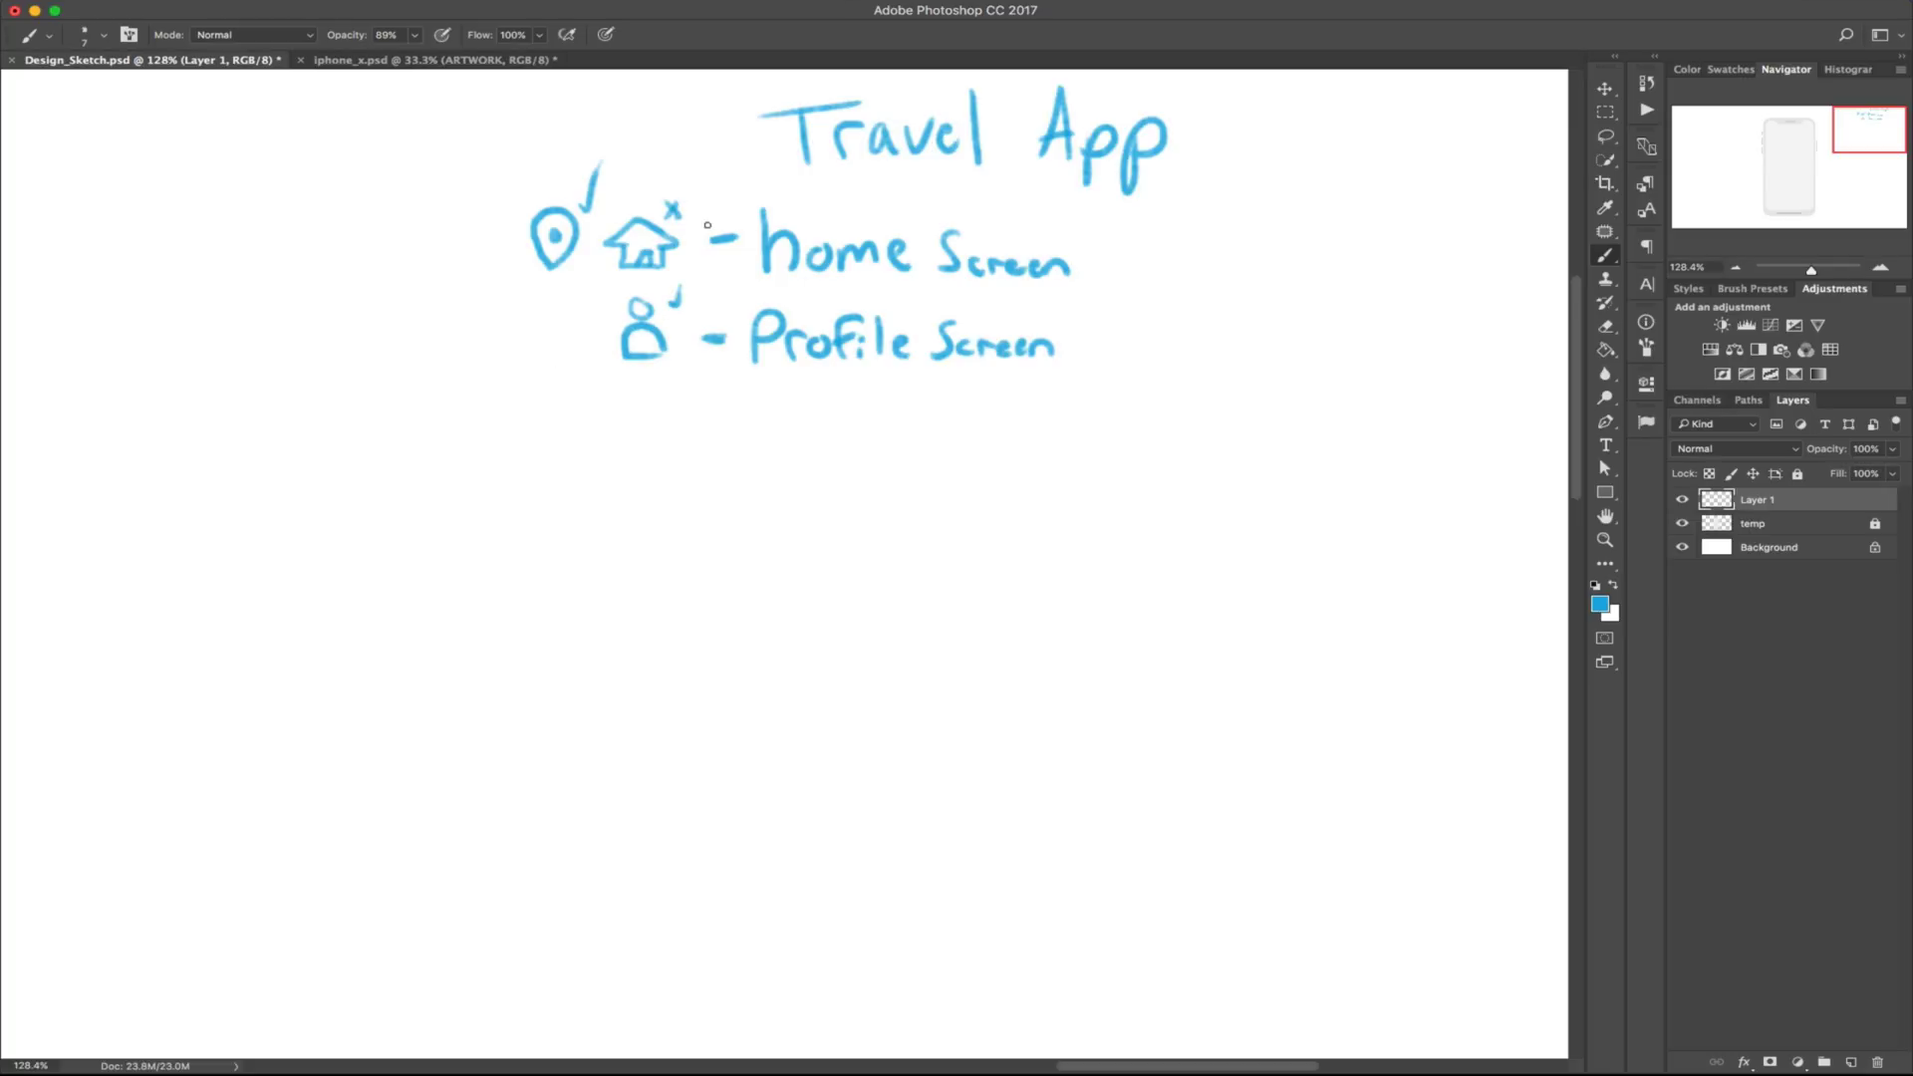
Handwrite "Favs/Dream list Screen" as the third list entry
mouse_move(716, 418)
mouse_down()
mouse_move(769, 391)
mouse_move(739, 441)
mouse_up()
key(super+z)
drag(732, 417, 792, 439)
drag(794, 422, 807, 423)
mouse_move(823, 419)
mouse_down()
mouse_move(829, 448)
mouse_move(859, 436)
mouse_up()
drag(869, 426, 995, 438)
drag(1007, 419, 1010, 436)
drag(1020, 424, 1084, 439)
drag(1106, 427, 1212, 430)
Sketch a filled star, a three-line list and a bulleted list icon beside the Favs/Dream list entry
drag(631, 441, 667, 442)
drag(625, 410, 676, 418)
drag(537, 406, 570, 406)
drag(537, 429, 576, 430)
mouse_move(537, 418)
mouse_down()
mouse_move(572, 414)
mouse_move(503, 402)
mouse_move(498, 417)
mouse_up()
click(460, 403)
click(457, 419)
click(458, 432)
drag(470, 434, 498, 433)
mouse_move(637, 414)
mouse_down()
mouse_move(673, 426)
mouse_move(661, 405)
mouse_move(664, 438)
mouse_move(637, 438)
mouse_move(607, 410)
mouse_move(628, 423)
mouse_move(613, 439)
mouse_move(640, 428)
mouse_up()
Handwrite "Search Screen" as the fourth entry and sketch two ticked magnifying glass icons beside it
key(e)
right_click(704, 529)
click(1605, 253)
drag(690, 501, 1053, 520)
mouse_move(638, 477)
mouse_down()
mouse_move(653, 514)
mouse_move(558, 498)
mouse_up()
drag(554, 499, 539, 511)
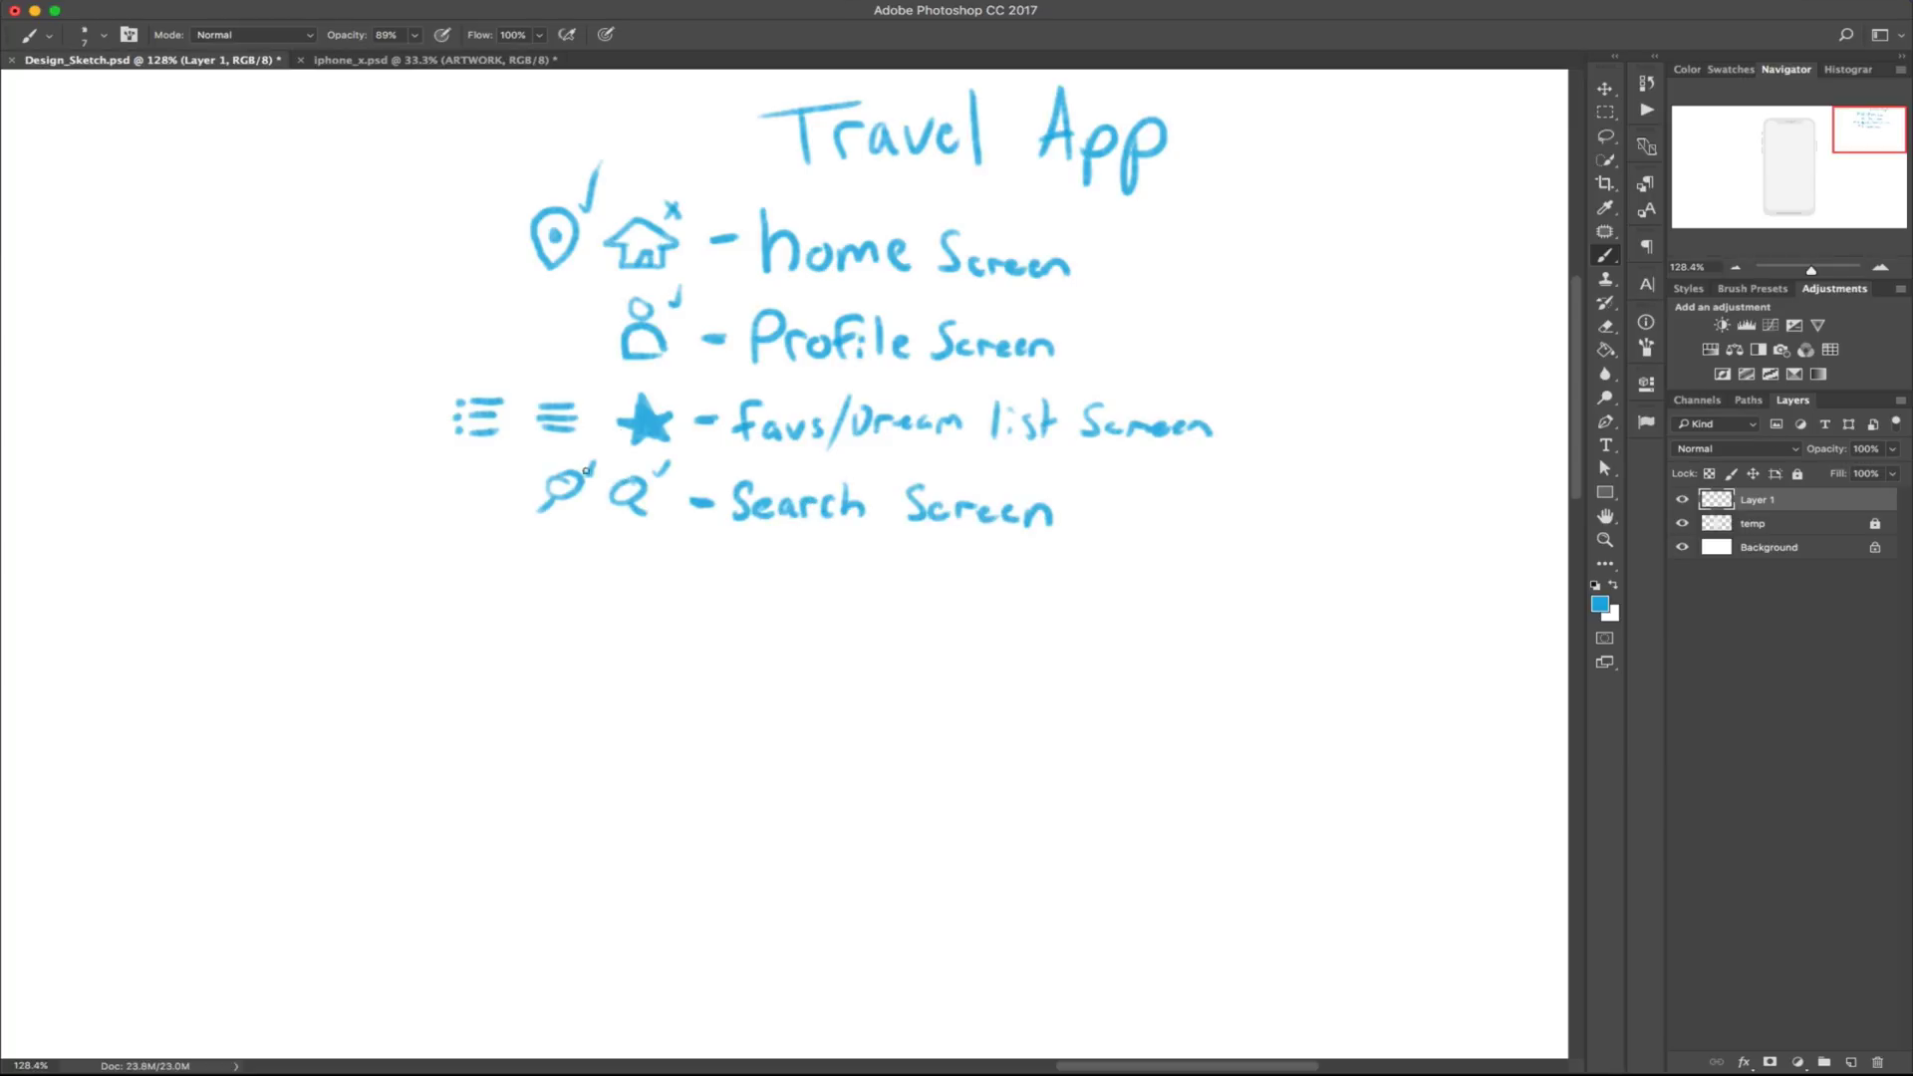
Bracket the four screen entries and connect the bracket with an arrow to the handwritten label "Top Nav"
mouse_move(1228, 203)
mouse_down()
mouse_move(1344, 522)
mouse_move(1196, 565)
mouse_up()
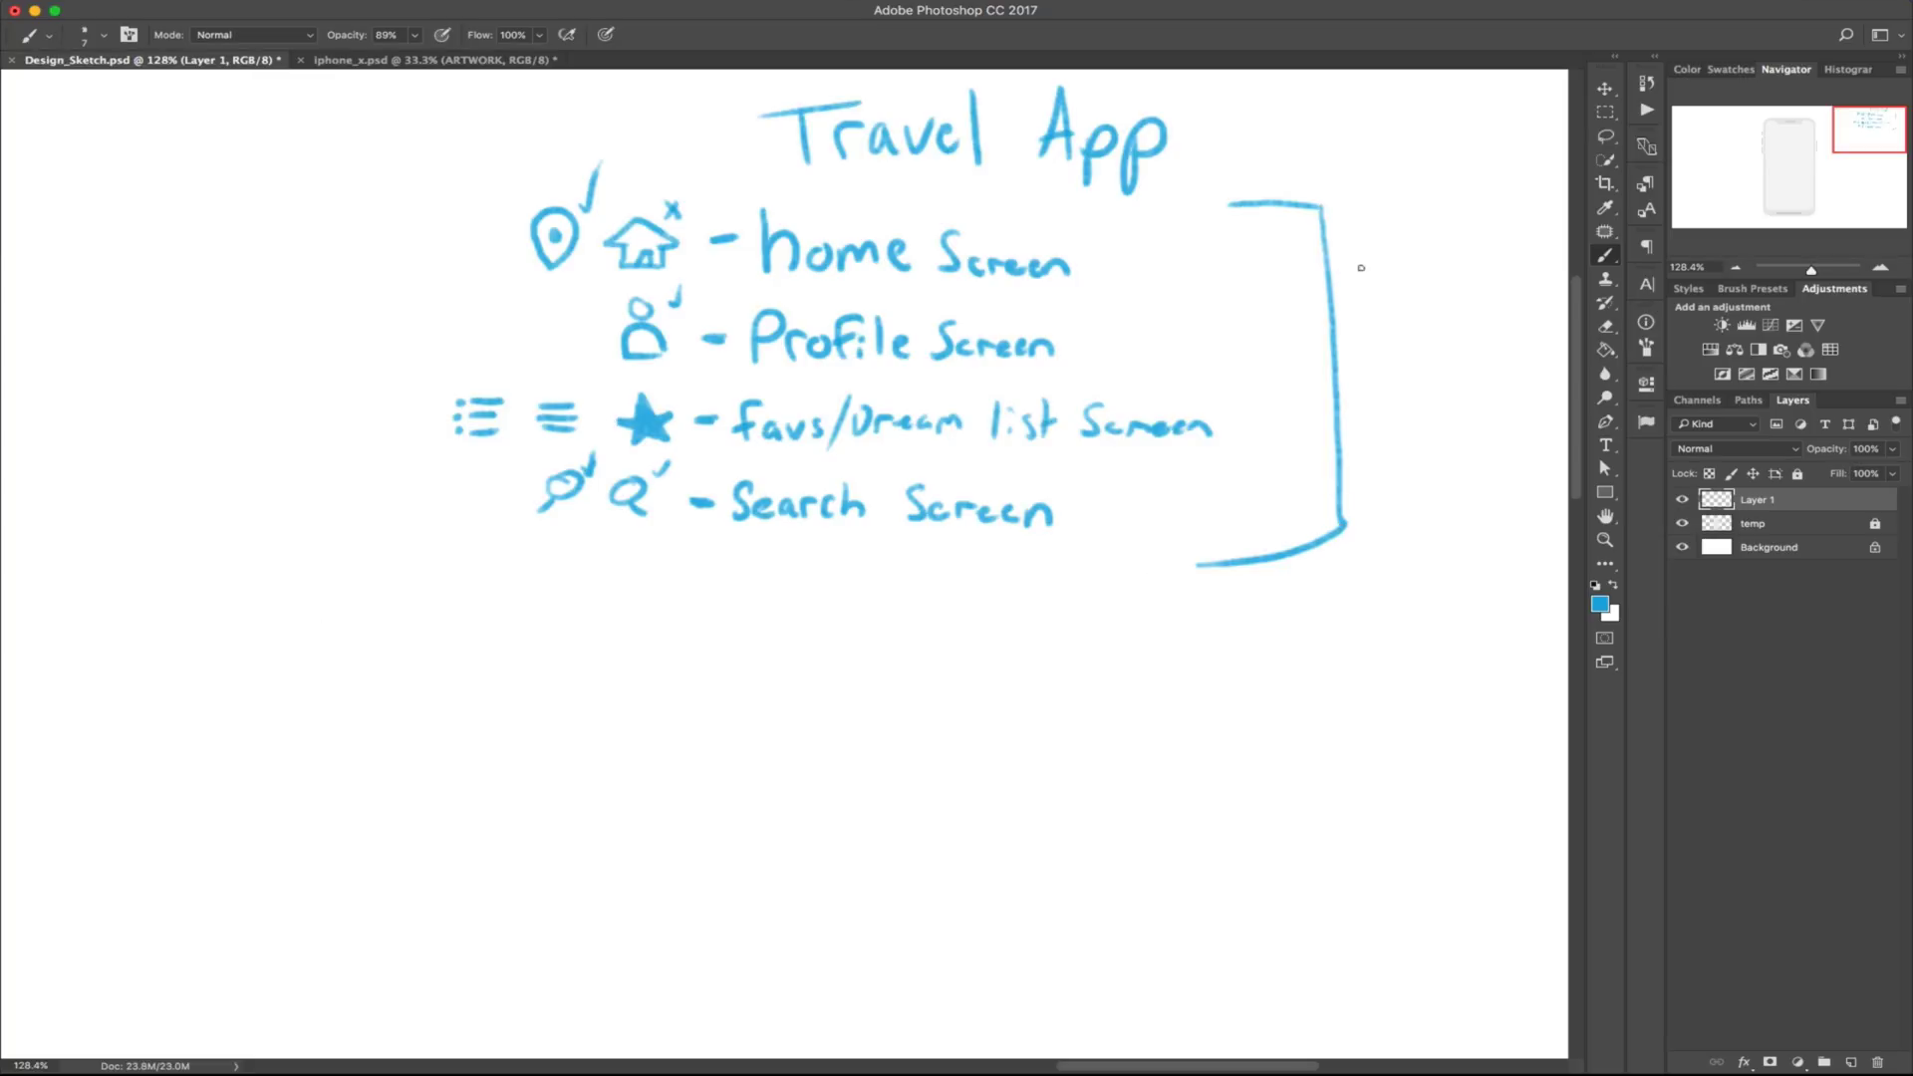
mouse_move(1353, 251)
mouse_down()
mouse_move(1393, 250)
mouse_move(1376, 281)
mouse_up()
drag(1391, 261, 1407, 283)
mouse_move(1418, 261)
mouse_down()
mouse_move(1435, 295)
mouse_move(1525, 235)
mouse_up()
drag(1512, 255, 1530, 271)
drag(1533, 249, 1547, 255)
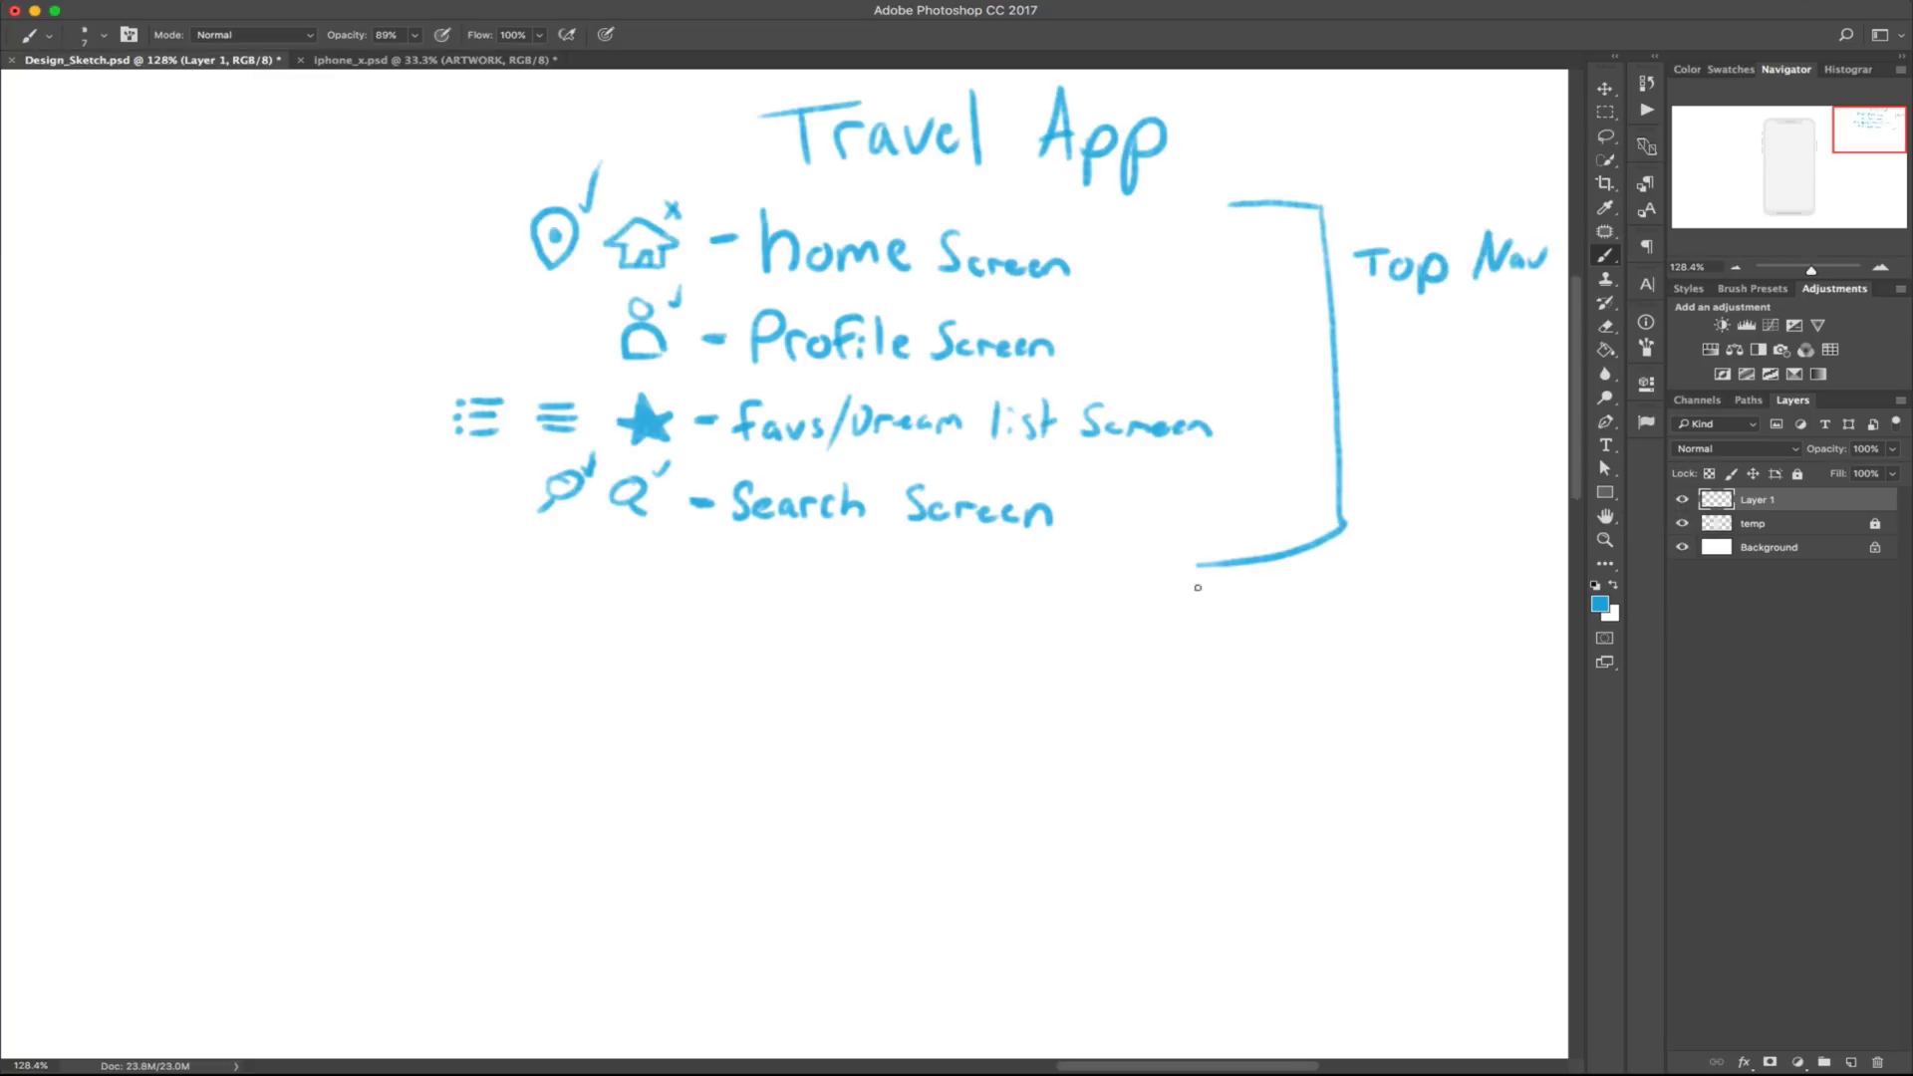
mouse_move(1441, 341)
mouse_down()
mouse_move(1338, 377)
mouse_move(1437, 316)
mouse_up()
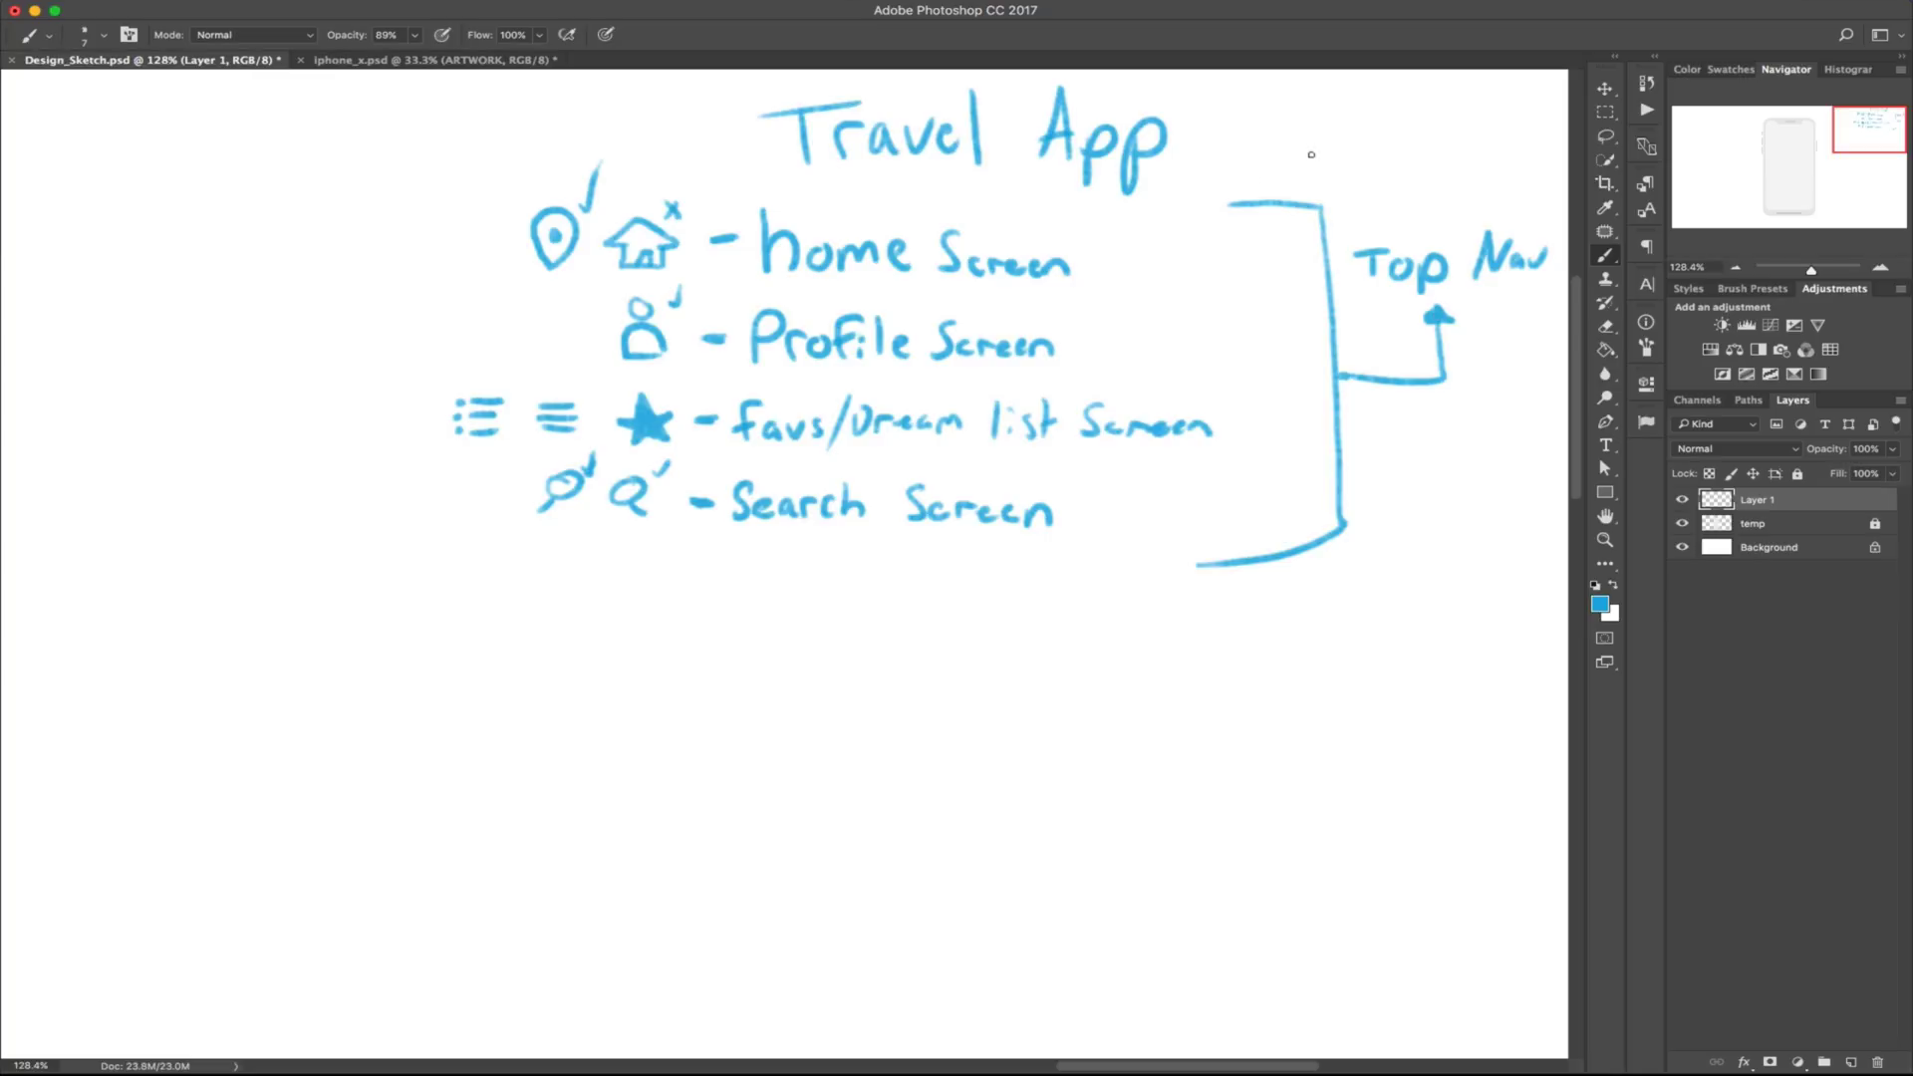
Sketch a navigation bar between the phone and the list, with pin, search, star and person icons and a thick underline below the pin
key(super+minus)
scroll(643, 198, left, 5)
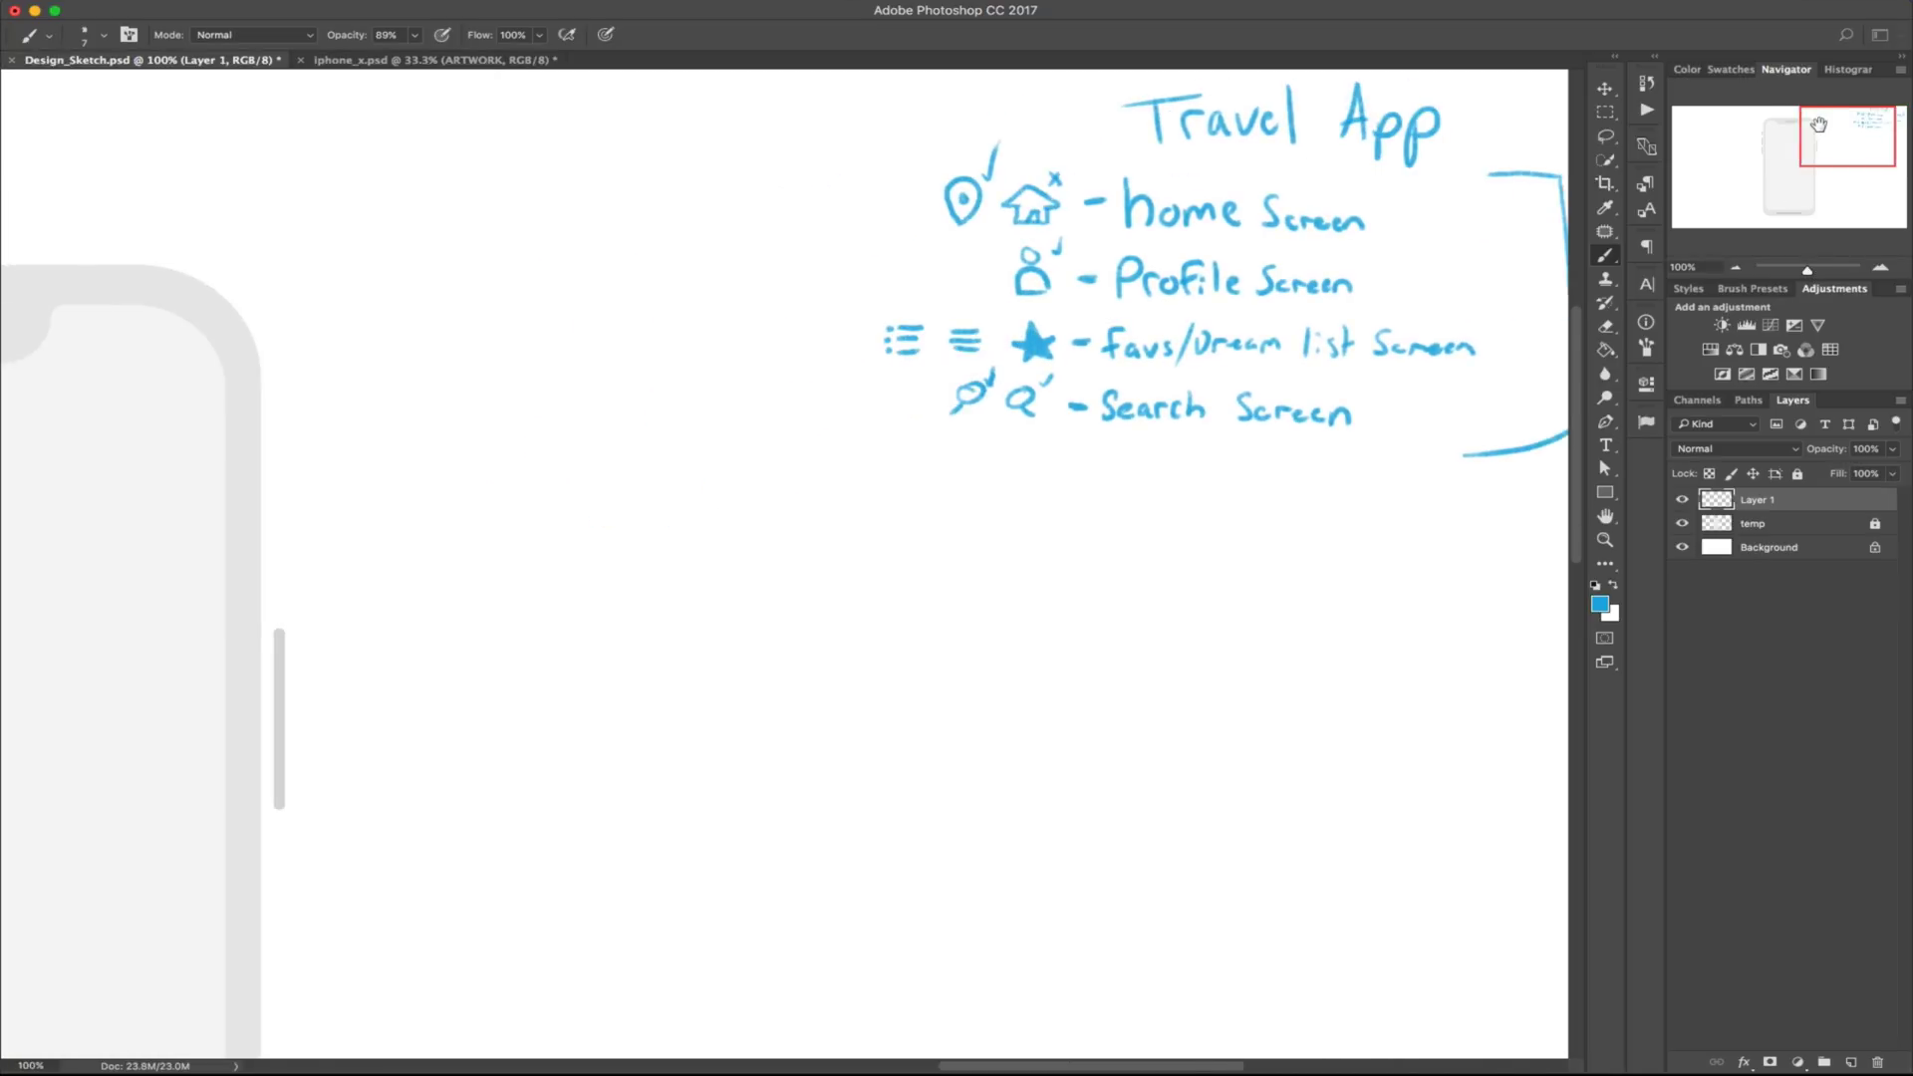
mouse_move(711, 206)
mouse_down()
mouse_move(411, 154)
mouse_move(719, 201)
mouse_up()
drag(466, 189, 508, 190)
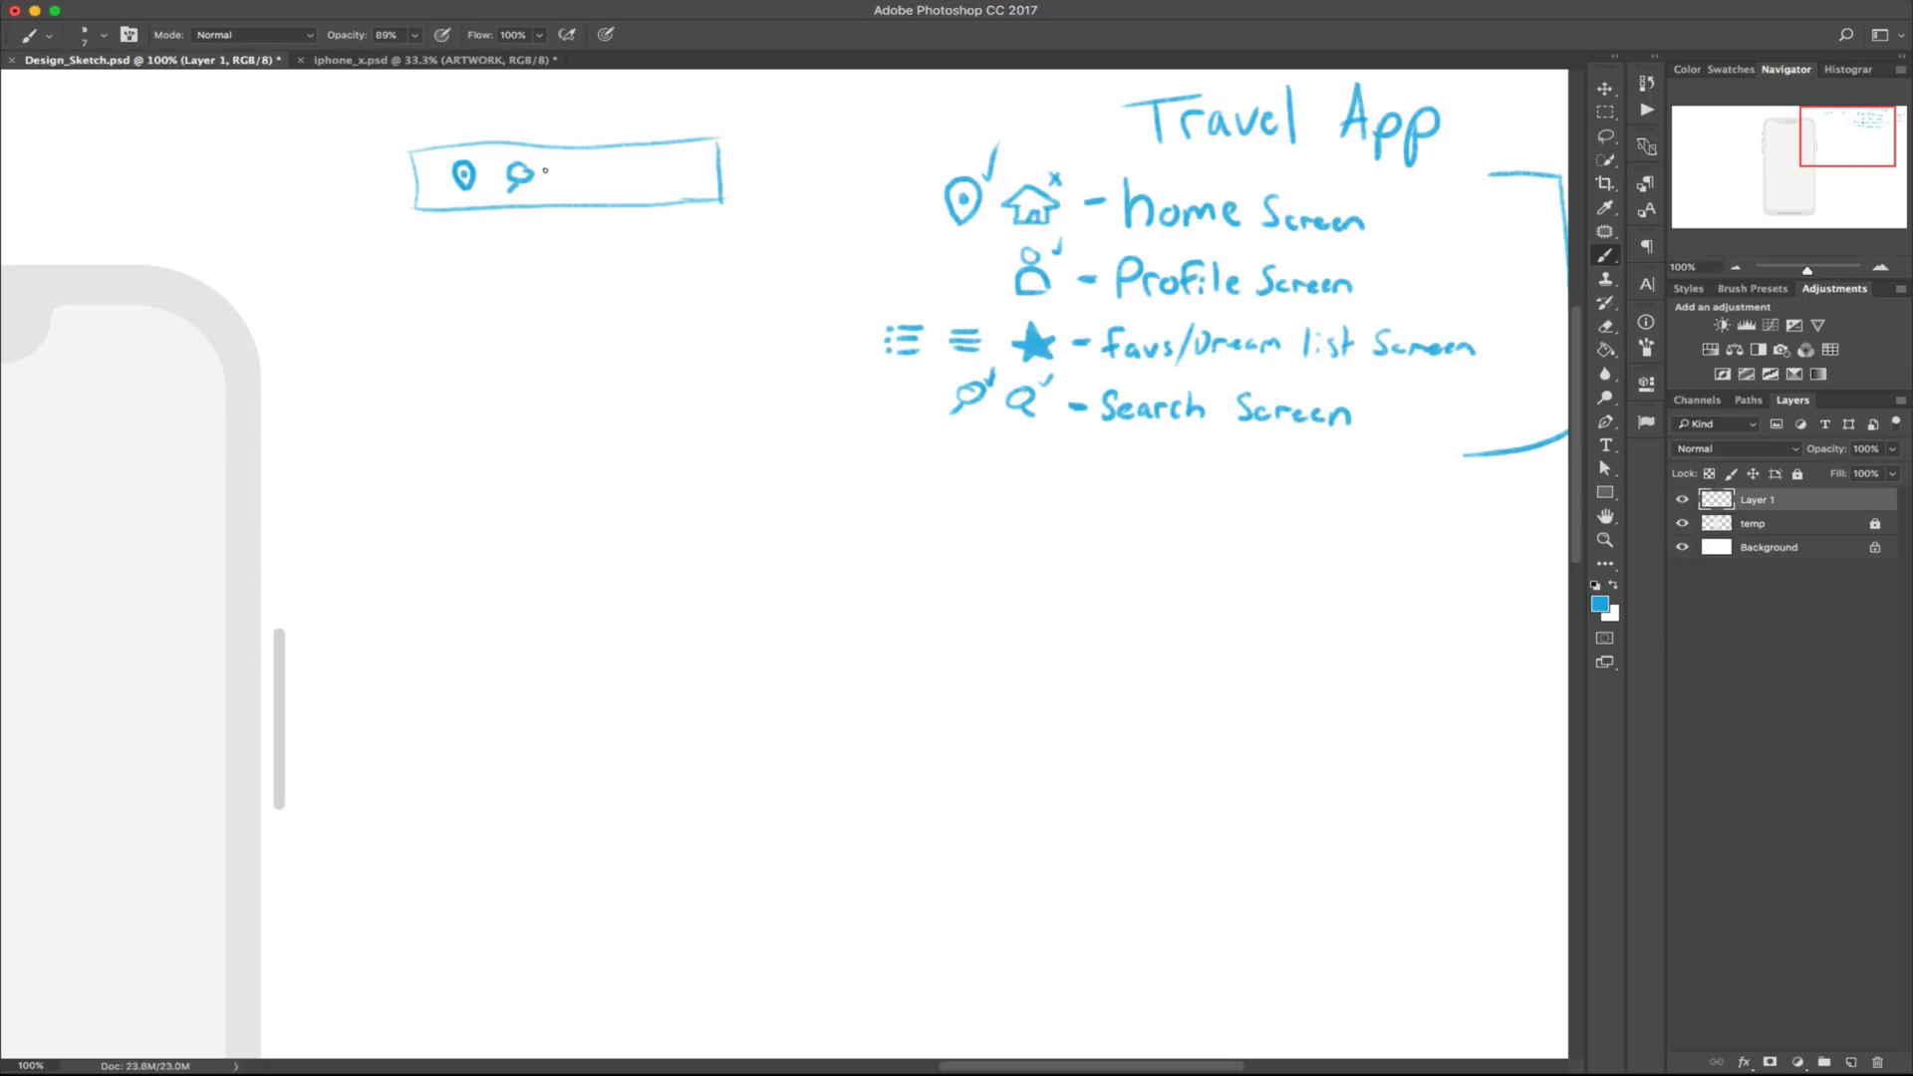
key(super+z)
mouse_move(669, 189)
mouse_down()
mouse_move(694, 181)
mouse_move(625, 184)
mouse_up()
mouse_move(543, 178)
mouse_down()
mouse_move(418, 203)
mouse_move(498, 207)
mouse_up()
Sketch a screen outline below the navigation bar, topped by underlined pin, search, star and person icons
drag(1805, 267, 1820, 269)
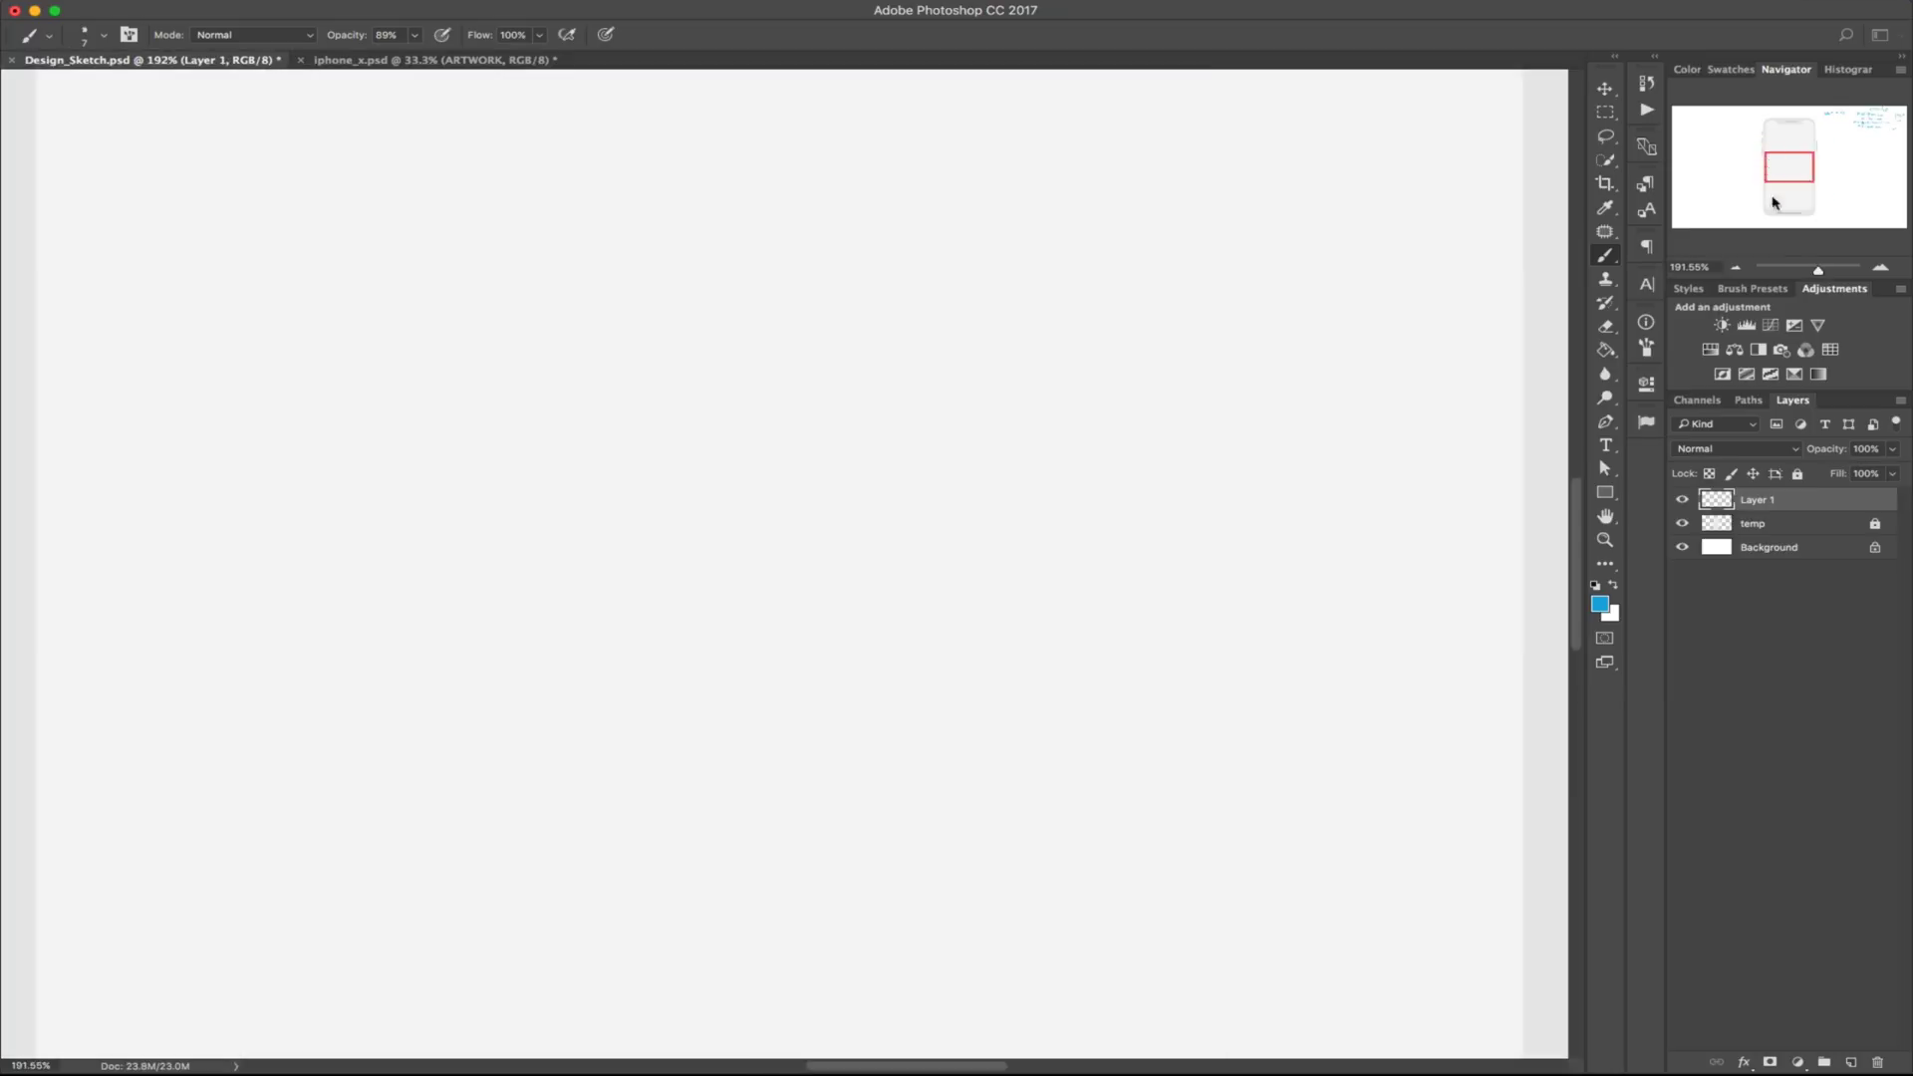
drag(1777, 201, 1819, 137)
drag(1820, 269, 1816, 271)
mouse_move(580, 526)
mouse_down()
mouse_move(570, 492)
mouse_move(580, 525)
mouse_up()
mouse_move(673, 486)
mouse_down()
mouse_move(654, 528)
mouse_move(733, 518)
mouse_up()
mouse_move(831, 495)
mouse_down()
mouse_move(842, 515)
mouse_move(819, 492)
mouse_up()
drag(815, 498, 800, 521)
drag(546, 554, 614, 550)
mouse_move(460, 441)
mouse_down()
mouse_move(926, 428)
mouse_move(933, 624)
mouse_up()
mouse_move(465, 444)
mouse_down()
mouse_move(516, 655)
mouse_move(499, 658)
mouse_up()
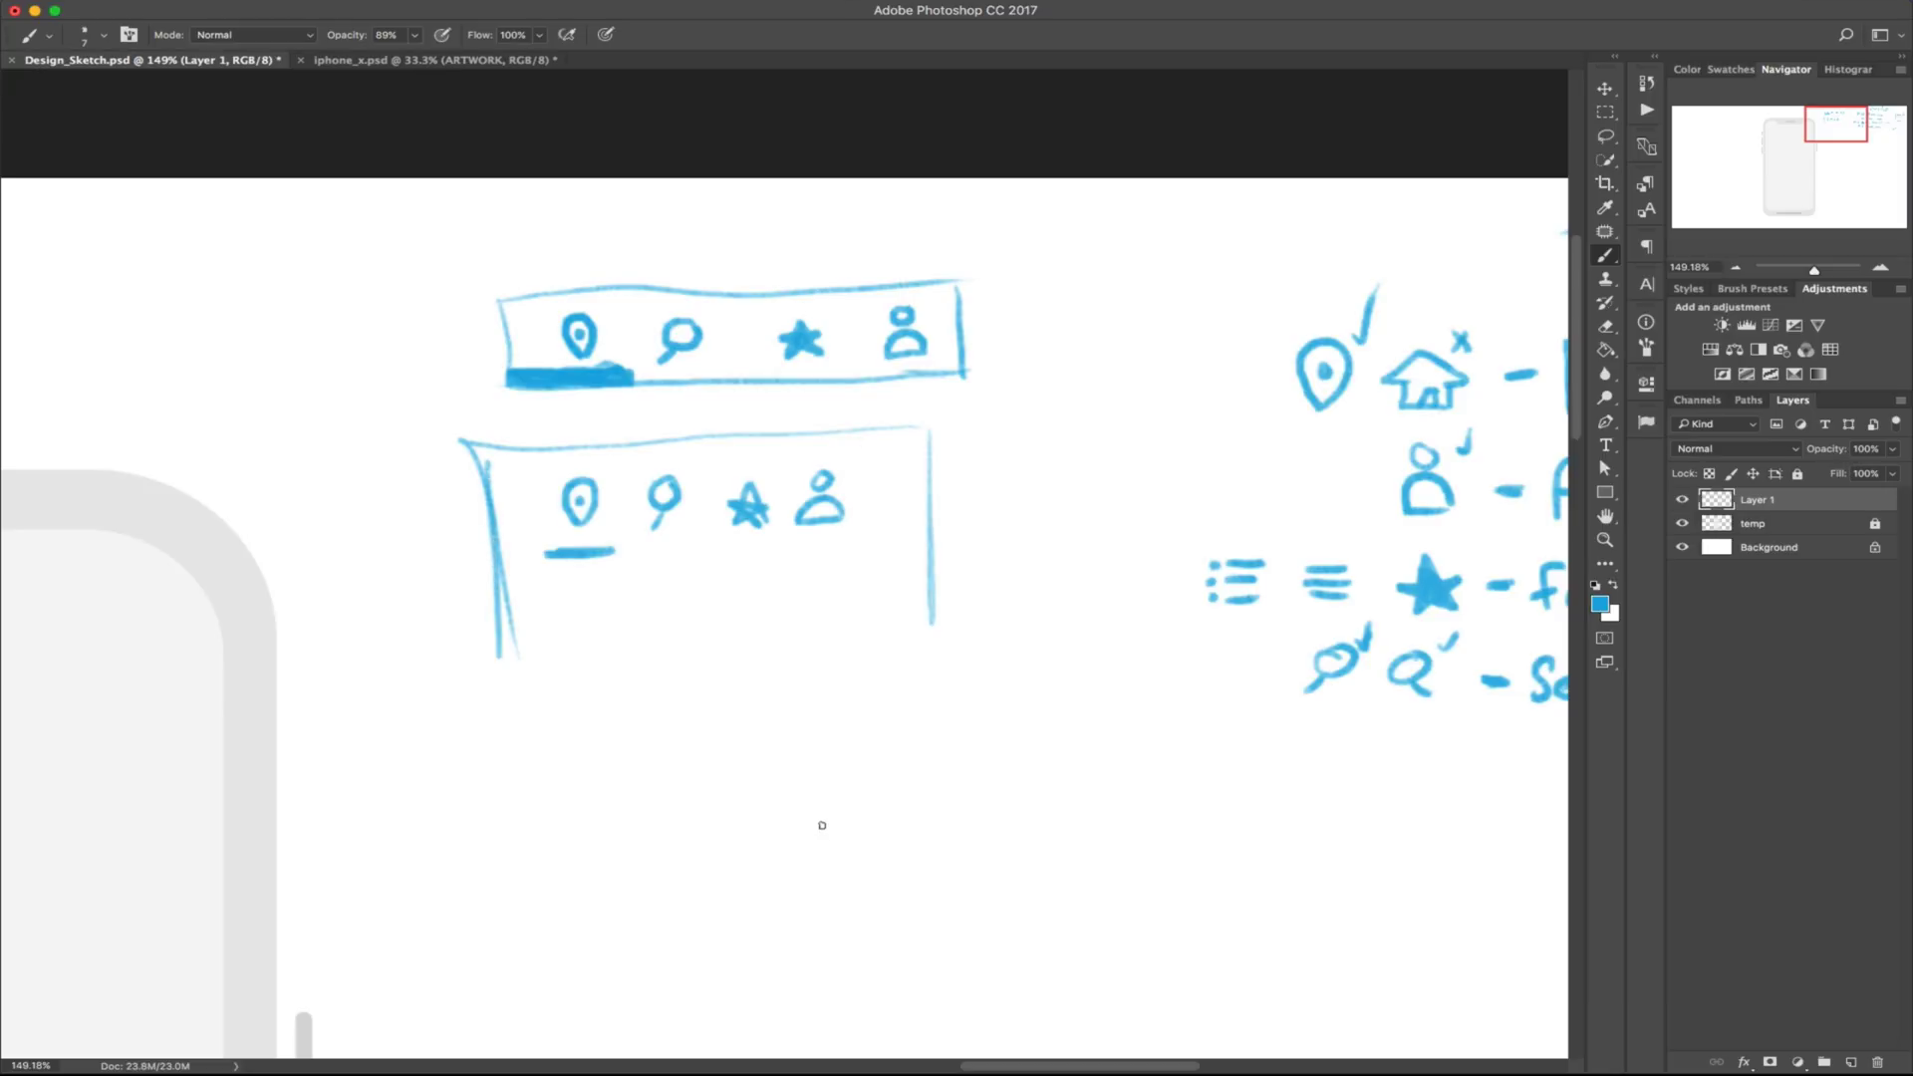
Sketch the first content card with a picture frame, three crossed thumbnail boxes and short text lines
mouse_move(854, 573)
mouse_down()
mouse_move(877, 606)
mouse_move(875, 702)
mouse_move(871, 599)
mouse_up()
mouse_move(786, 577)
mouse_down()
mouse_move(550, 590)
mouse_move(787, 594)
mouse_up()
drag(742, 713, 799, 705)
mouse_move(558, 750)
mouse_down()
mouse_move(623, 748)
mouse_move(586, 778)
mouse_up()
drag(749, 774, 789, 771)
Extend and thicken both side edges of the sketched screen downward
drag(931, 488, 917, 802)
drag(477, 464, 508, 837)
scroll(478, 717, down, 5)
drag(912, 263, 917, 404)
drag(482, 320, 498, 595)
drag(464, 248, 493, 640)
drag(908, 215, 925, 533)
drag(911, 272, 934, 607)
Draw a second picture frame below the first card and fill both frames with a sun and mountains
drag(767, 468, 769, 608)
mouse_move(750, 314)
mouse_down()
mouse_move(688, 272)
mouse_move(543, 324)
mouse_up()
mouse_move(608, 192)
mouse_down()
mouse_move(533, 274)
mouse_move(643, 225)
mouse_up()
drag(618, 237, 635, 246)
drag(589, 275, 598, 287)
drag(621, 486, 549, 554)
drag(629, 511, 592, 575)
drag(554, 571, 558, 583)
mouse_move(569, 618)
mouse_down()
mouse_move(669, 593)
mouse_move(758, 606)
mouse_up()
drag(750, 591, 763, 607)
Draw a column of three circles beside the second picture, two with person icons and one reading "1+"
drag(829, 470, 803, 466)
key(ctrl+z)
mouse_move(805, 519)
mouse_down()
mouse_move(783, 538)
mouse_move(803, 520)
mouse_up()
drag(805, 574, 793, 601)
drag(800, 594, 814, 594)
drag(803, 528, 809, 538)
drag(795, 554, 817, 553)
drag(802, 475, 808, 486)
Draw a speech bubble containing a heart above the second card's avatar circles
mouse_move(794, 502)
mouse_down()
mouse_move(818, 500)
mouse_move(824, 439)
mouse_up()
mouse_move(817, 407)
mouse_down()
mouse_move(840, 440)
mouse_move(759, 414)
mouse_up()
mouse_move(759, 414)
mouse_down()
mouse_move(823, 440)
mouse_move(808, 462)
mouse_up()
drag(795, 430, 810, 423)
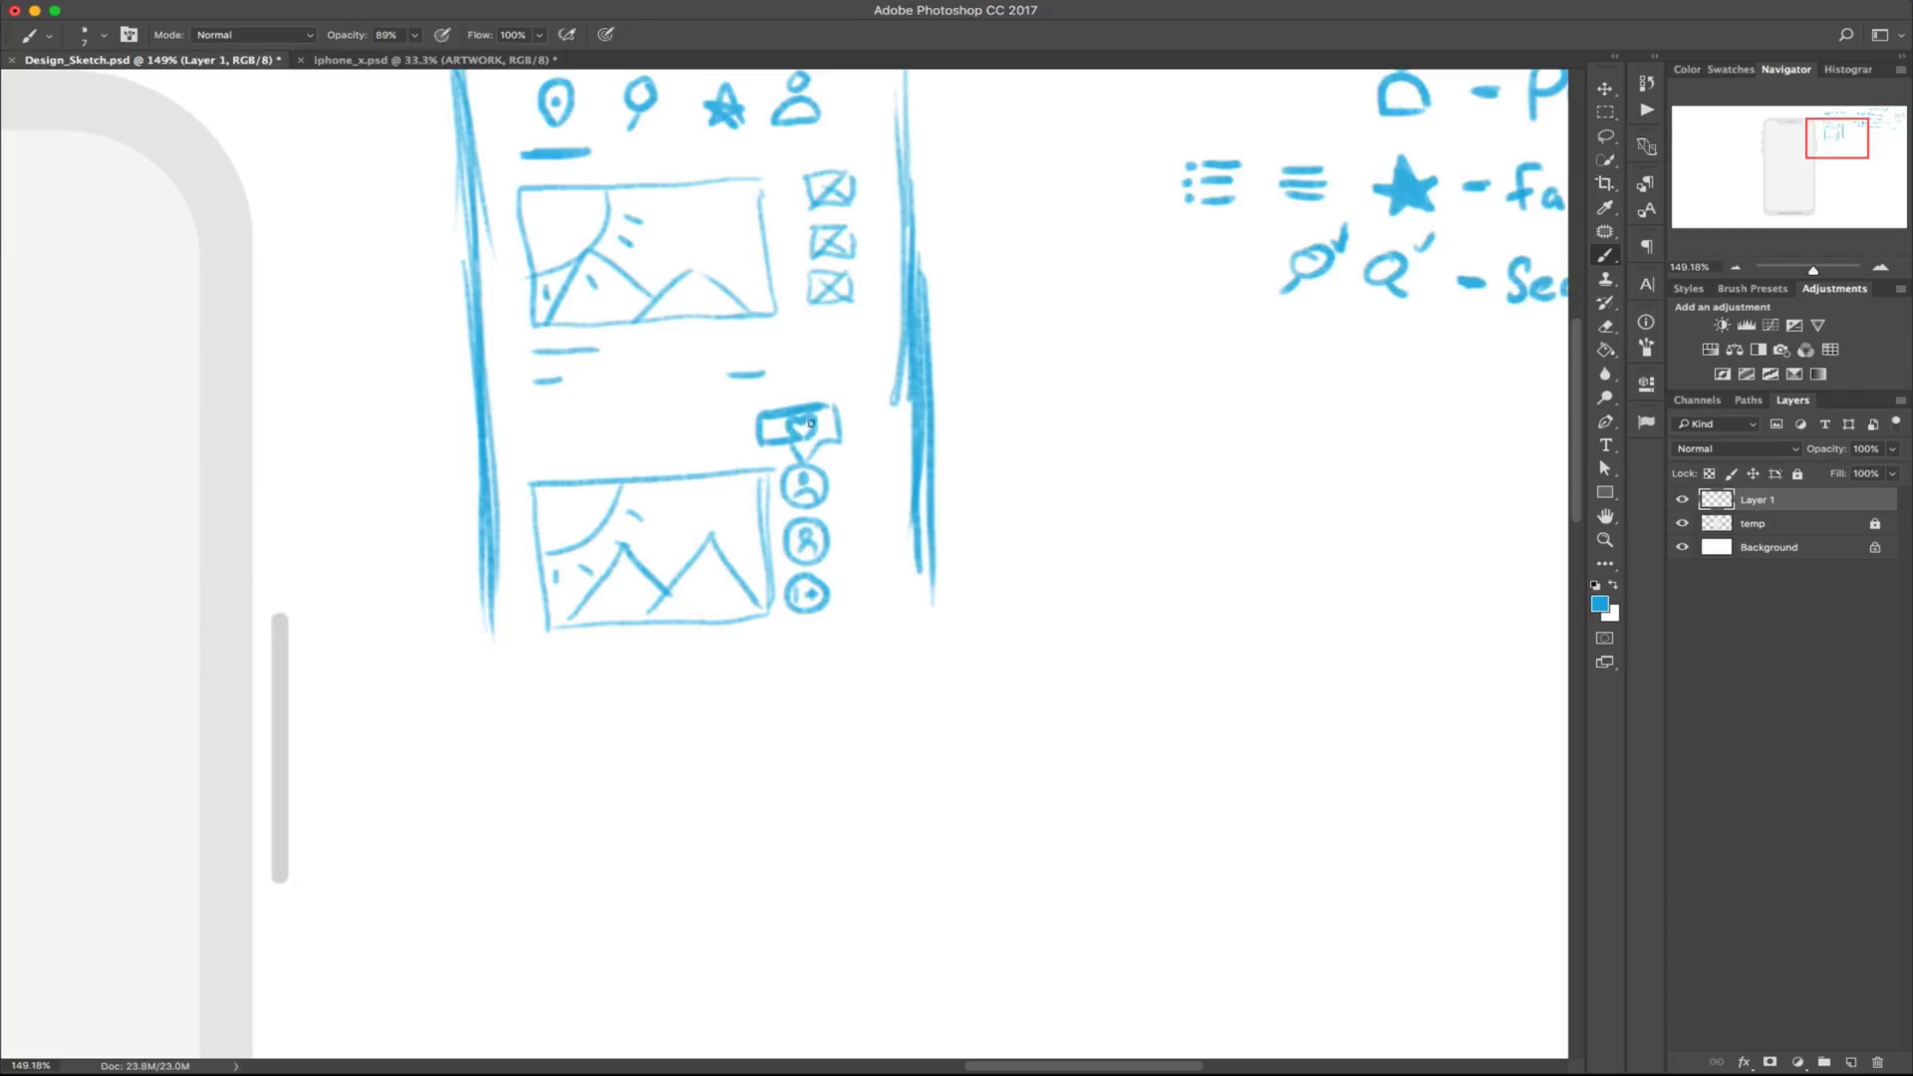
Add a wavy title line, a star rating and "$$$" below the second picture, and extend the screen's sides
drag(546, 673, 657, 667)
drag(544, 709, 634, 709)
drag(728, 700, 779, 701)
key(ctrl+z)
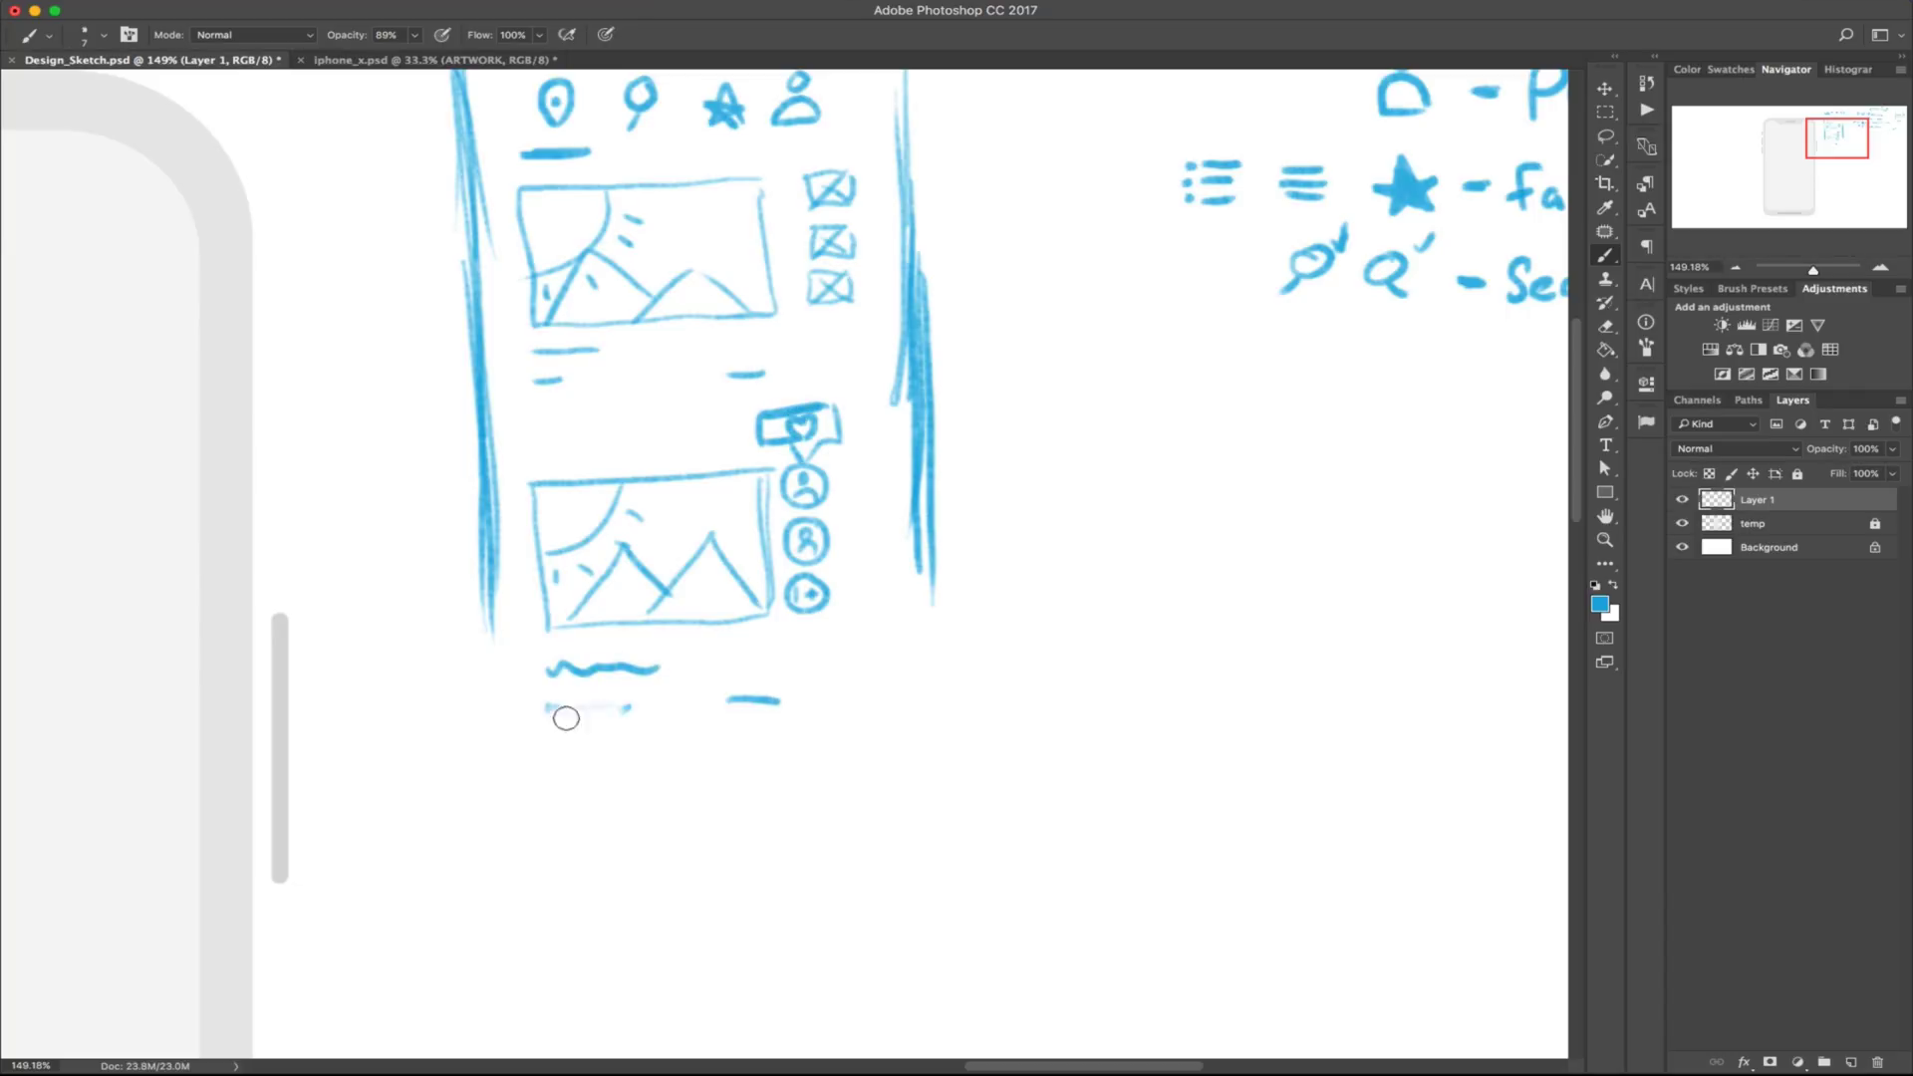
drag(549, 697, 801, 708)
drag(490, 598, 487, 749)
drag(933, 309, 929, 743)
Draw a double-headed arrow labelled "2+" from the second card's circles to a new, larger picture frame
drag(1818, 269, 1814, 269)
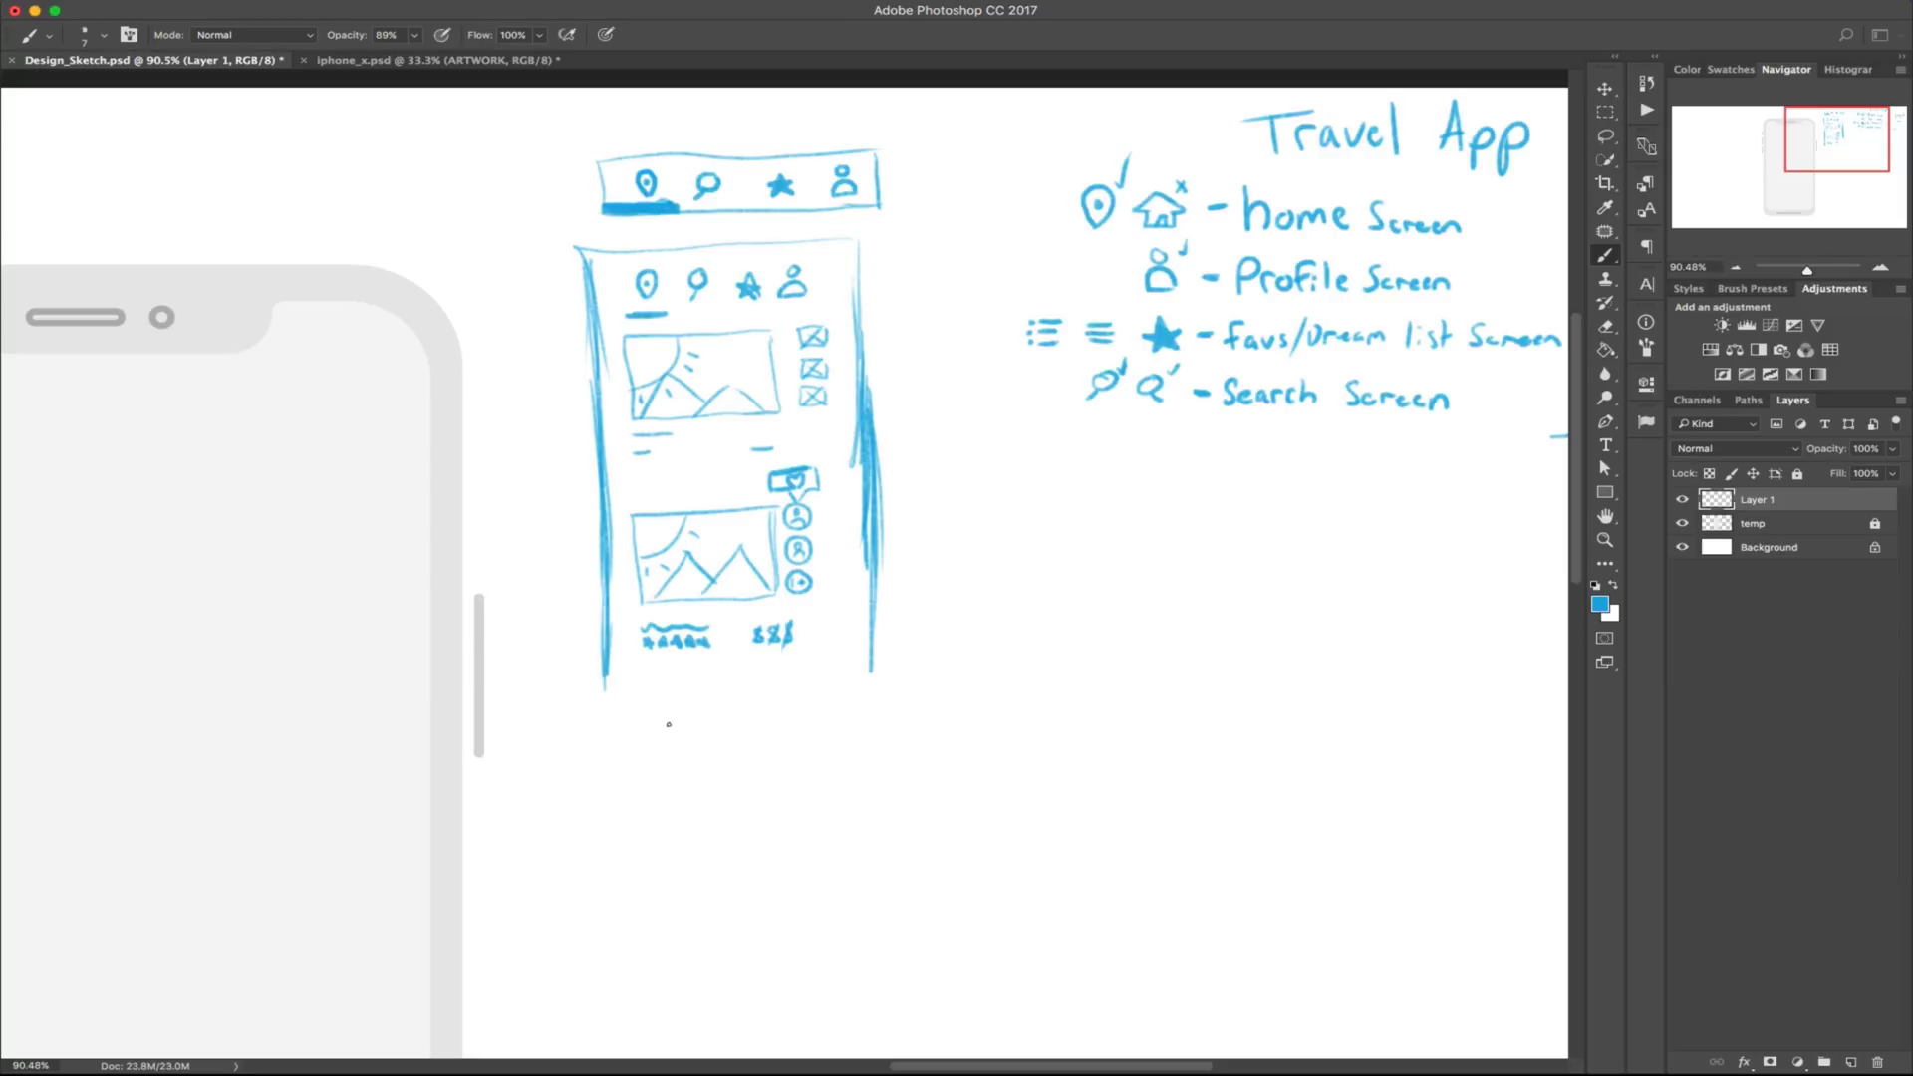
drag(843, 553, 1046, 662)
drag(1379, 627, 1189, 533)
mouse_move(932, 543)
mouse_down()
mouse_move(1136, 539)
mouse_move(942, 663)
mouse_up()
drag(942, 666, 1126, 668)
mouse_move(1129, 543)
mouse_down()
mouse_move(989, 667)
mouse_move(930, 544)
mouse_up()
scroll(911, 677, up, 5)
drag(757, 378, 787, 411)
scroll(777, 408, right, 5)
mouse_move(291, 257)
mouse_down()
mouse_move(325, 292)
mouse_move(354, 265)
mouse_move(338, 293)
mouse_up()
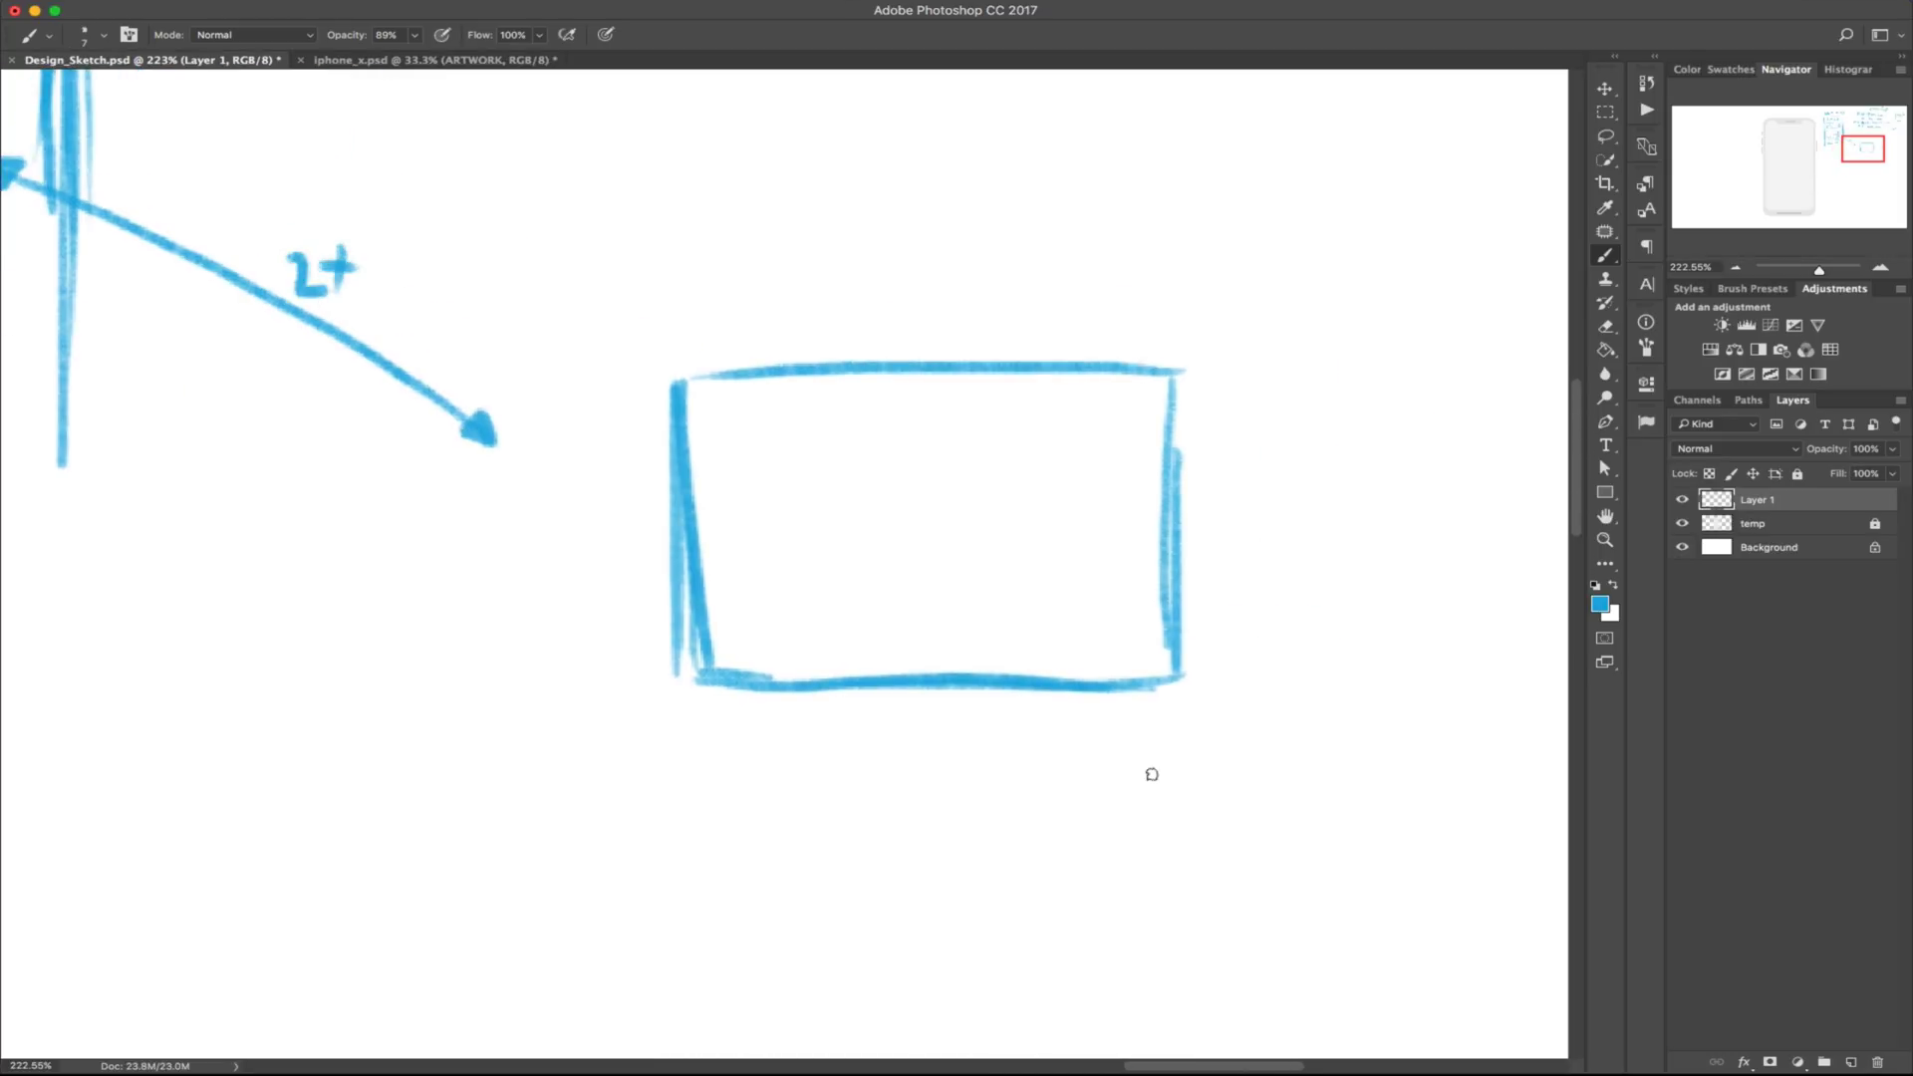
mouse_move(1200, 378)
mouse_down()
mouse_move(1231, 376)
mouse_move(1209, 417)
mouse_up()
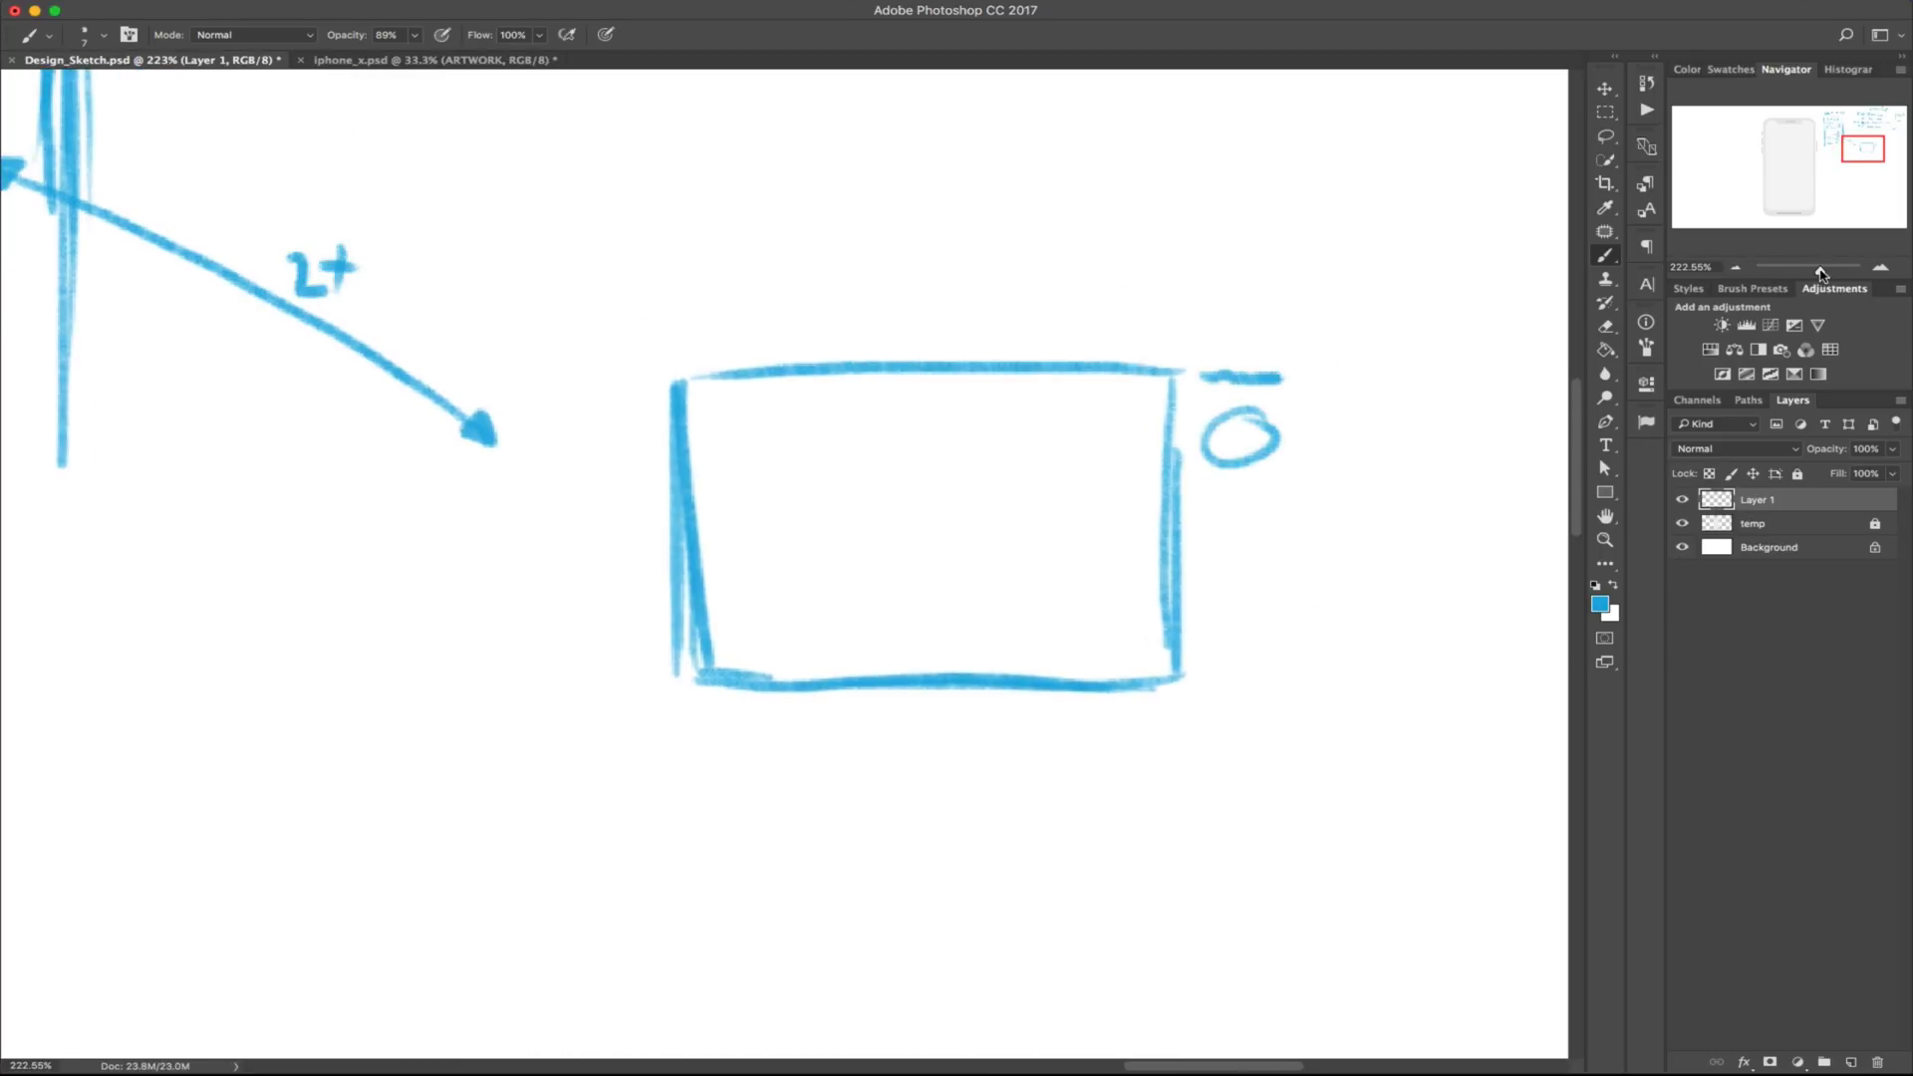
drag(1822, 270, 1818, 270)
key(super+alt+z)
key(super+alt+z)
Draw a column of four circles beside the larger frame, three with person icons and the last reading "4+"
drag(1158, 401, 1146, 405)
drag(1156, 411, 1176, 445)
drag(1156, 470, 1152, 486)
drag(1136, 516, 1174, 516)
drag(1154, 540, 1146, 576)
mouse_move(1160, 566)
mouse_down()
mouse_move(1176, 566)
mouse_move(1148, 640)
mouse_up()
key(super+alt+z)
key(super+alt+z)
key(super+alt+z)
mouse_move(1143, 618)
mouse_down()
mouse_move(1141, 653)
mouse_move(1162, 639)
mouse_up()
drag(1155, 631, 1171, 630)
drag(1151, 550, 1156, 560)
drag(1136, 588, 1174, 586)
Try drawing a speech bubble with a filled heart above the larger frame's avatar circles
drag(1817, 269, 1813, 269)
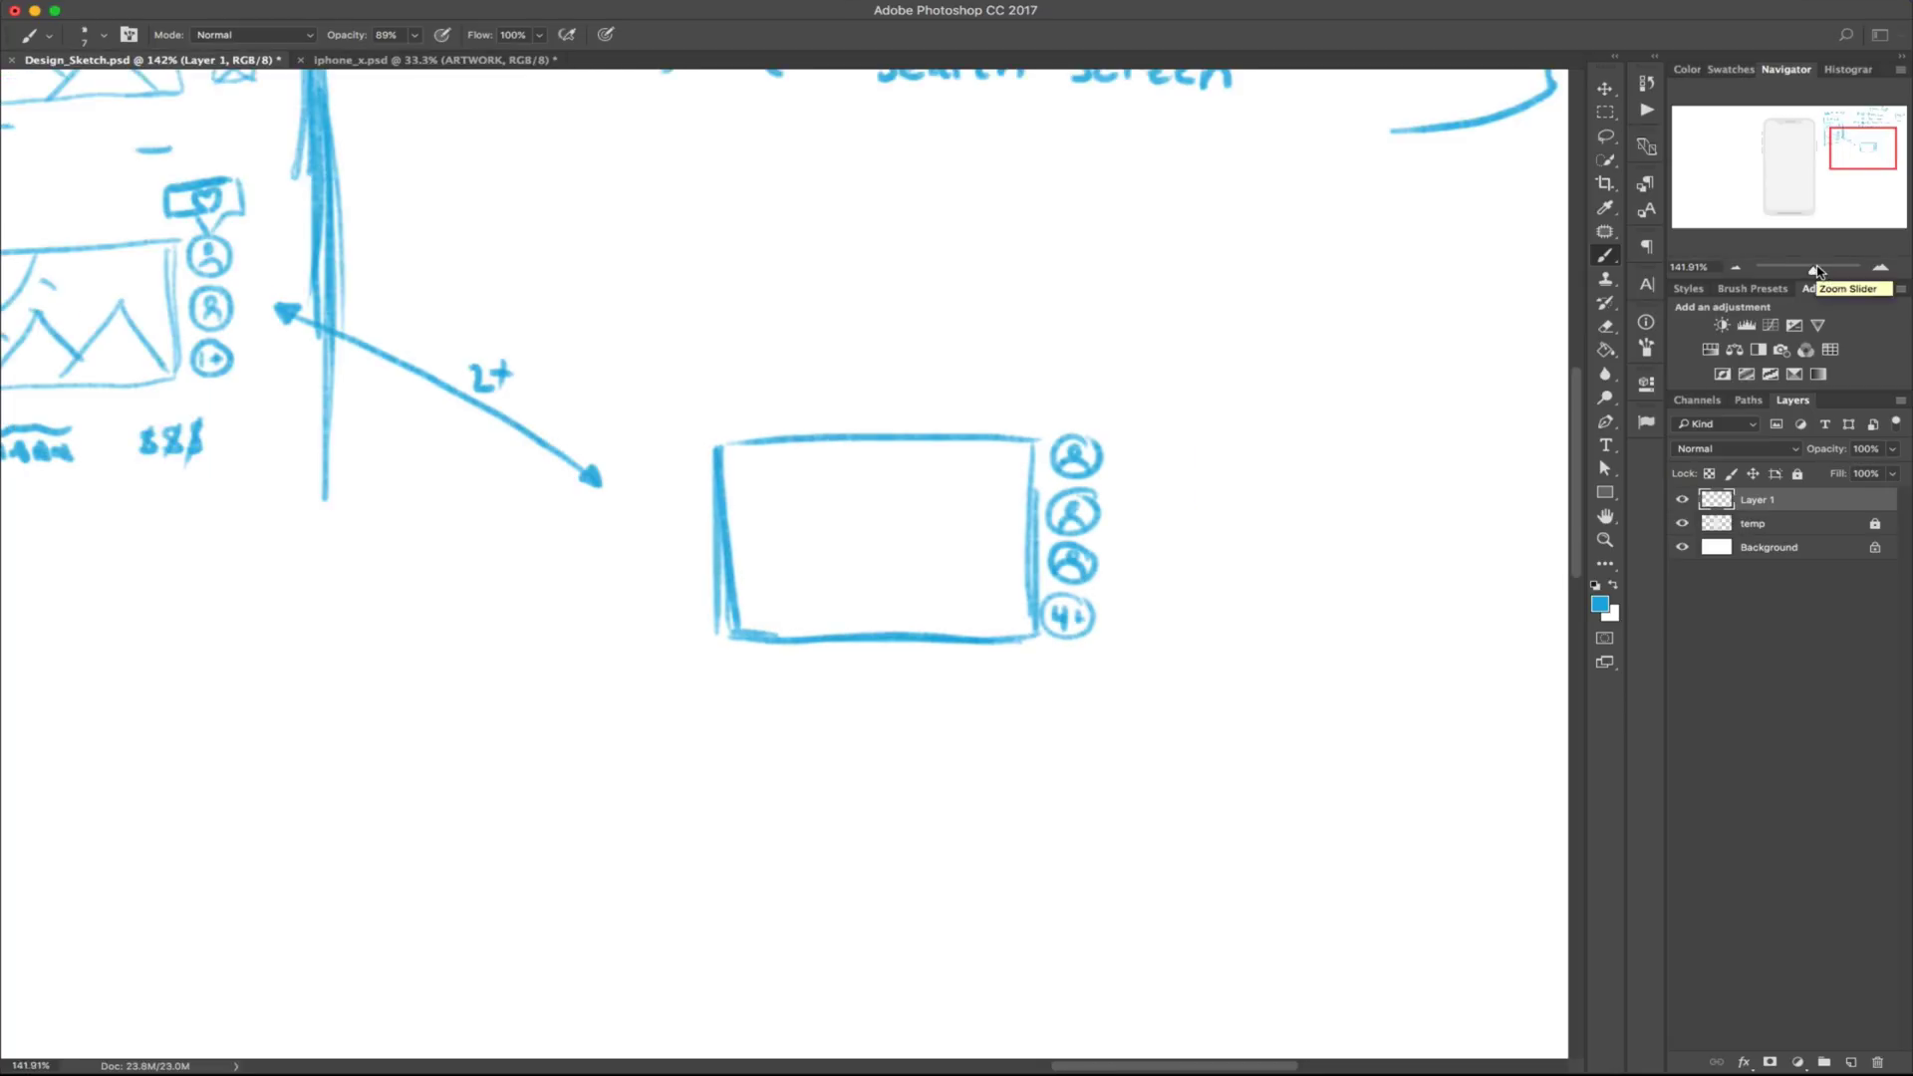
mouse_move(1098, 411)
mouse_down()
mouse_move(1078, 432)
mouse_move(1131, 408)
mouse_move(1061, 411)
mouse_move(1074, 381)
mouse_move(1080, 397)
mouse_up()
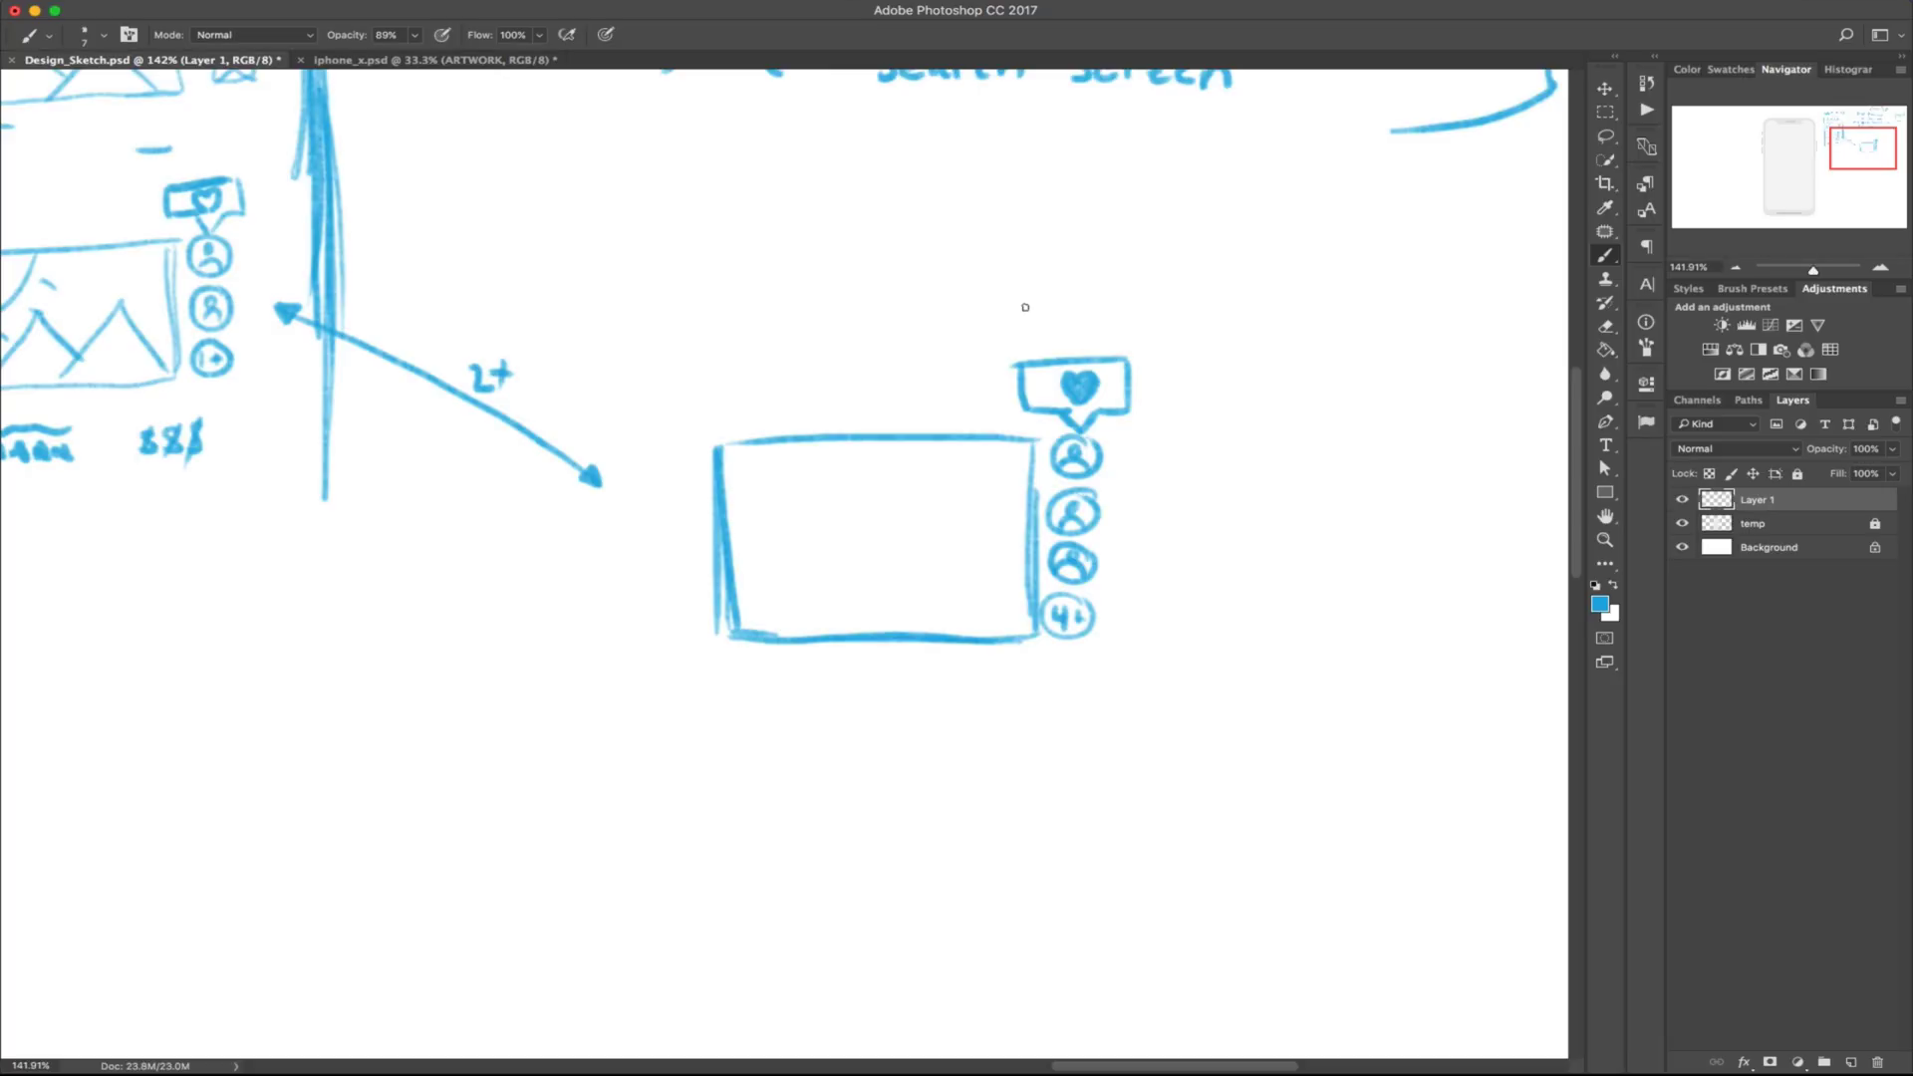
key(super+alt+z)
key(super+alt+z)
key(super+alt+z)
key(super+alt+z)
key(super+alt+z)
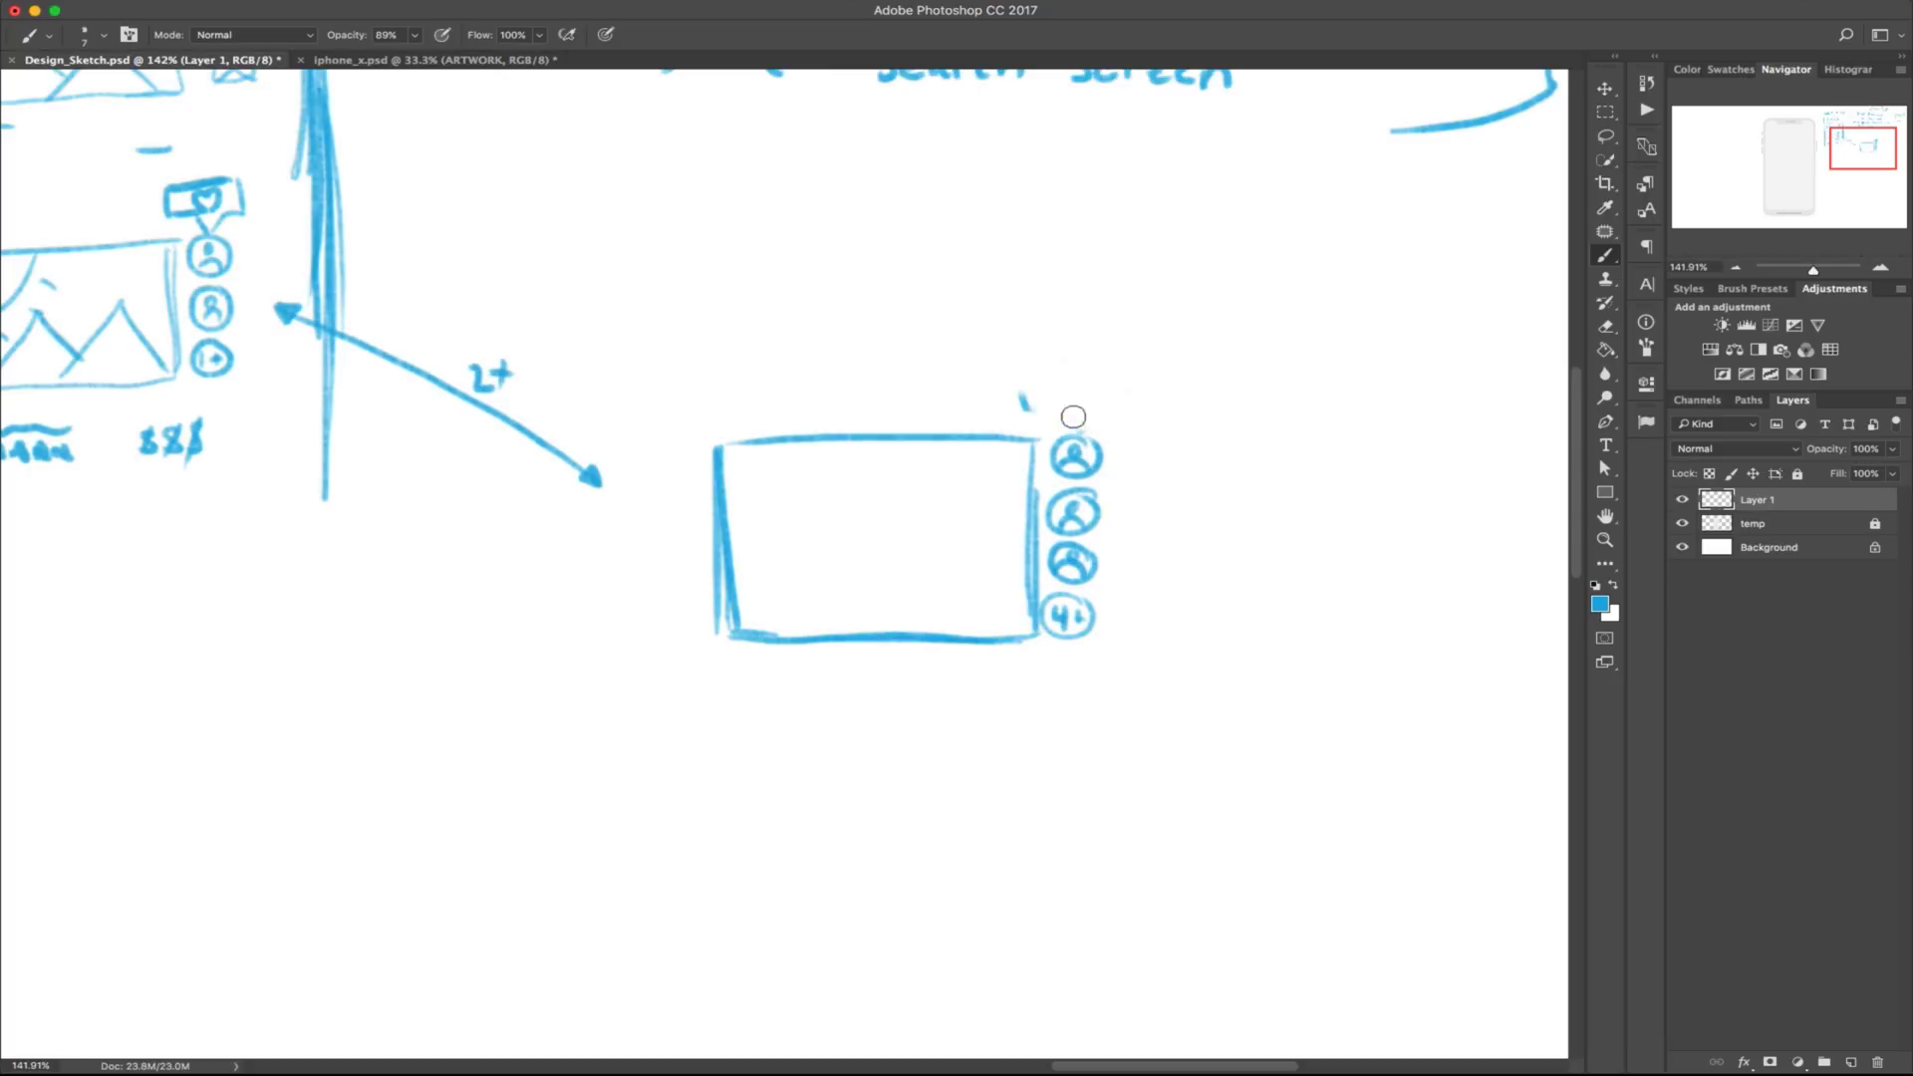
Add a small filled heart to each of the three person circles beside the larger picture frame
drag(1098, 441, 1110, 430)
mouse_move(1097, 508)
mouse_down()
mouse_move(1110, 484)
mouse_move(1091, 496)
mouse_move(1126, 515)
mouse_move(1104, 558)
mouse_move(1096, 544)
mouse_up()
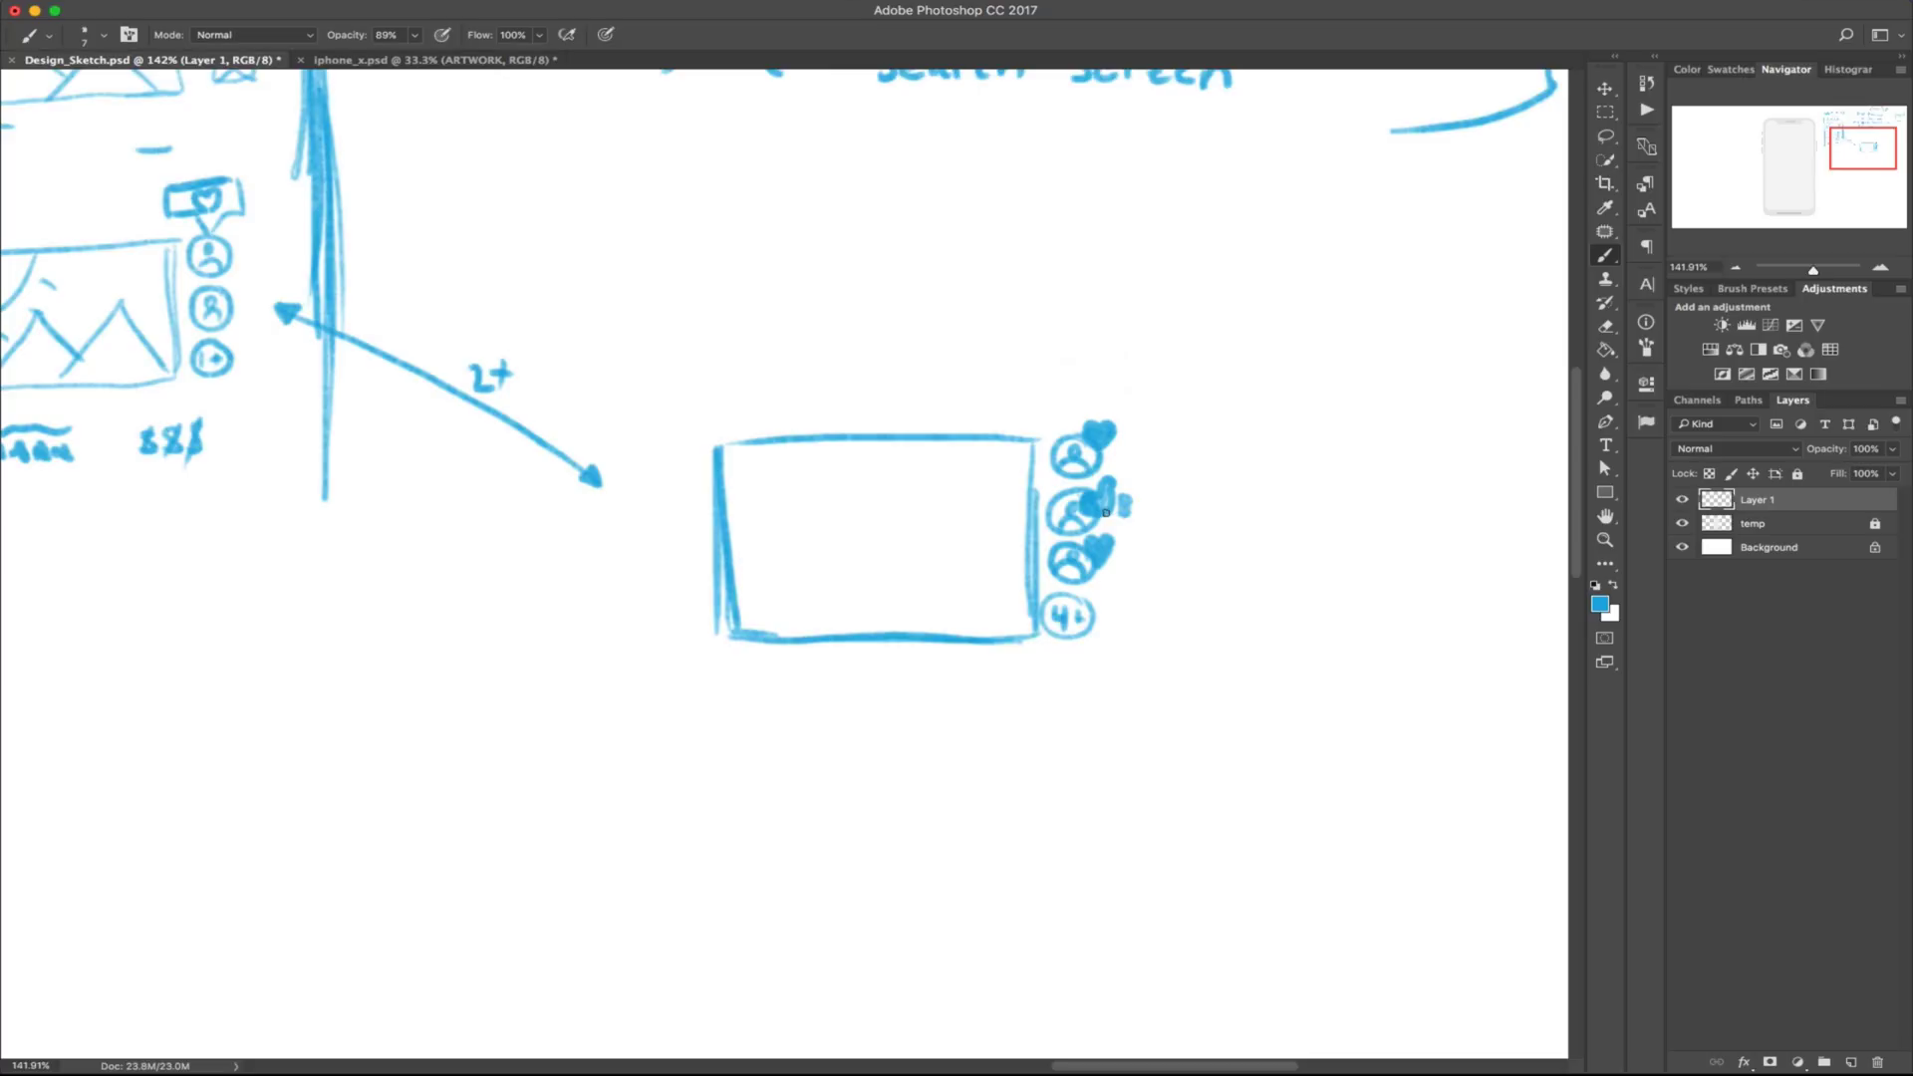
Draw two enlarged person circles with filled hearts beside the column and label them "emoji ratings"
mouse_move(1237, 391)
mouse_down()
mouse_move(1176, 408)
mouse_move(1252, 454)
mouse_move(1240, 388)
mouse_move(1274, 379)
mouse_move(1196, 443)
mouse_move(1234, 419)
mouse_move(1227, 508)
mouse_move(1246, 480)
mouse_move(1185, 483)
mouse_move(1226, 526)
mouse_move(1212, 500)
mouse_move(1246, 493)
mouse_up()
right_click(1220, 518)
key(Escape)
key(super+z)
mouse_move(1294, 421)
mouse_down()
mouse_move(1373, 416)
mouse_move(1373, 467)
mouse_move(1405, 497)
mouse_move(1425, 476)
mouse_up()
click(1407, 411)
click(1408, 424)
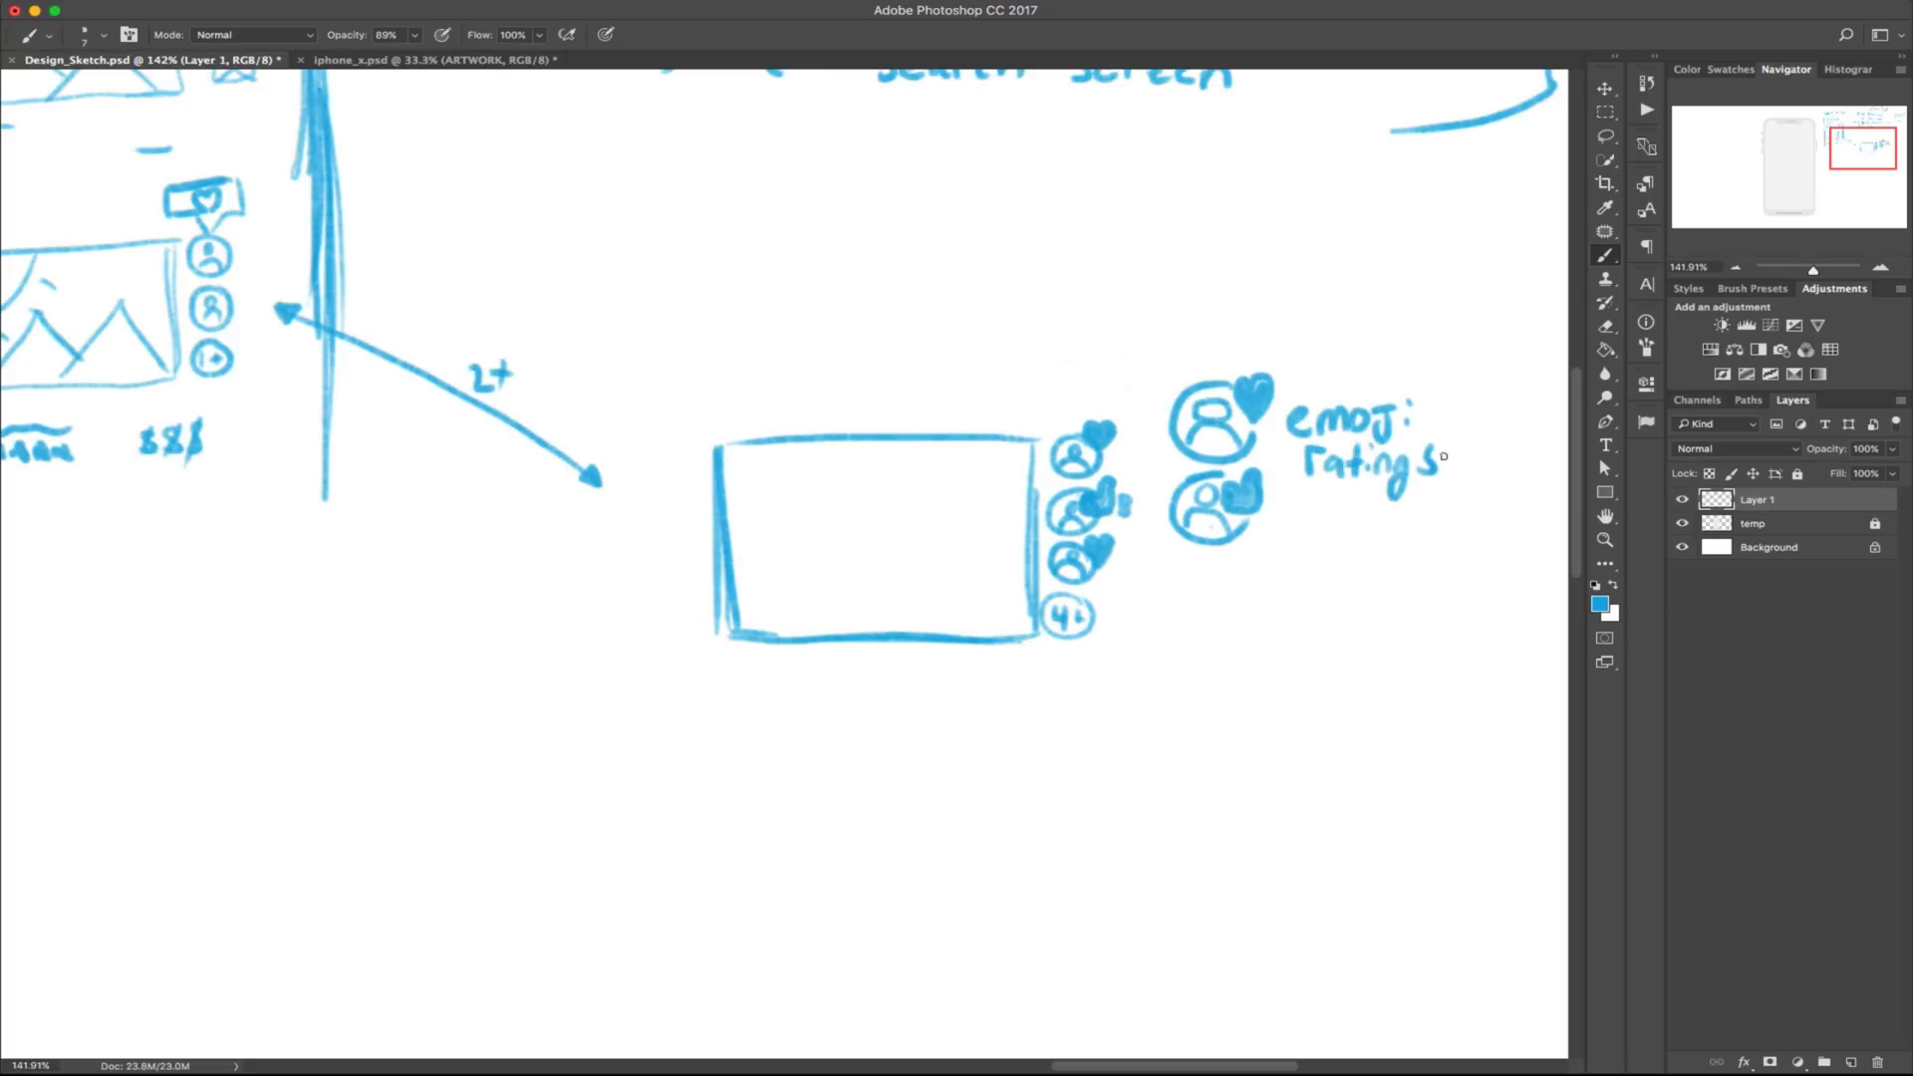
Write "Name here" with a five-star rating and "$$$" below the larger picture frame
mouse_move(723, 693)
mouse_down()
mouse_move(907, 677)
mouse_move(745, 718)
mouse_move(968, 726)
mouse_up()
drag(994, 698, 990, 727)
drag(1019, 691, 1012, 733)
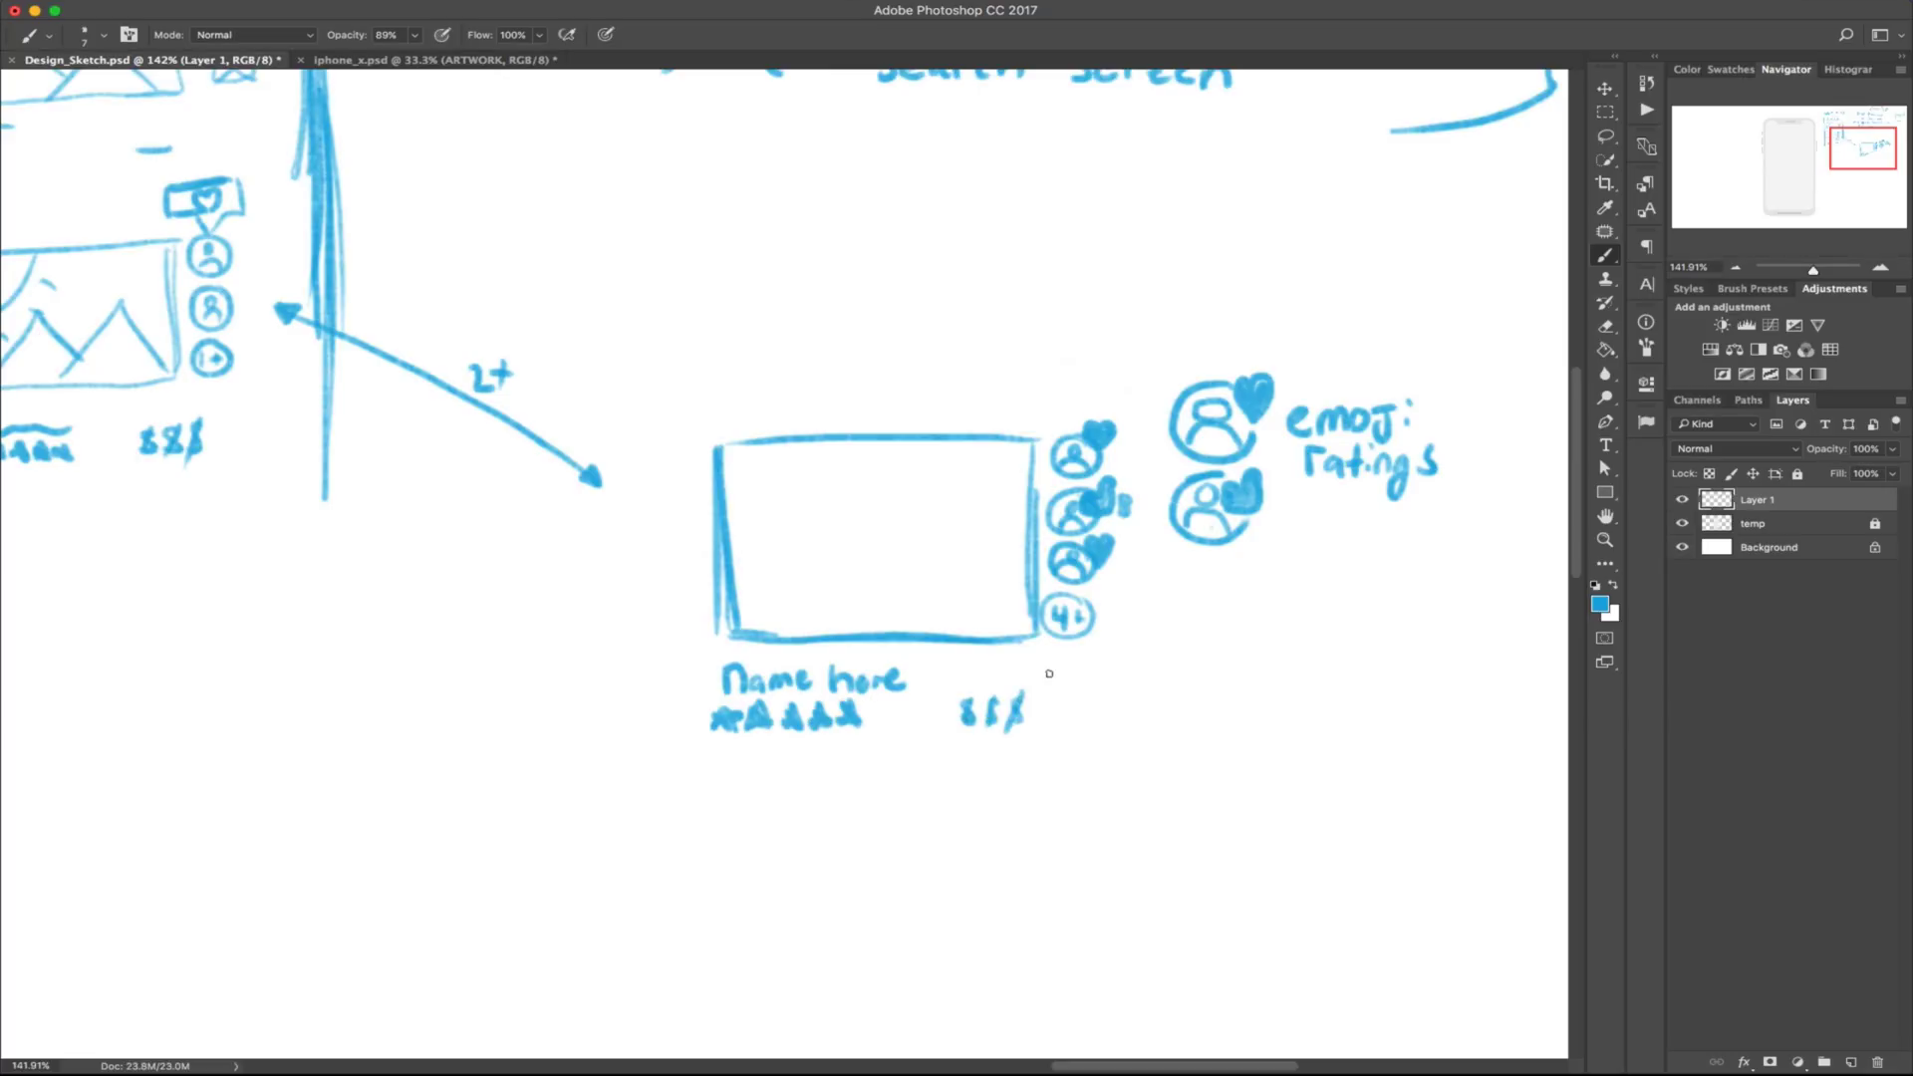
Sketch mountains and a sun with rays in the larger frame, and cross out the speech bubble above the second card's circles
scroll(1034, 525, left, 10)
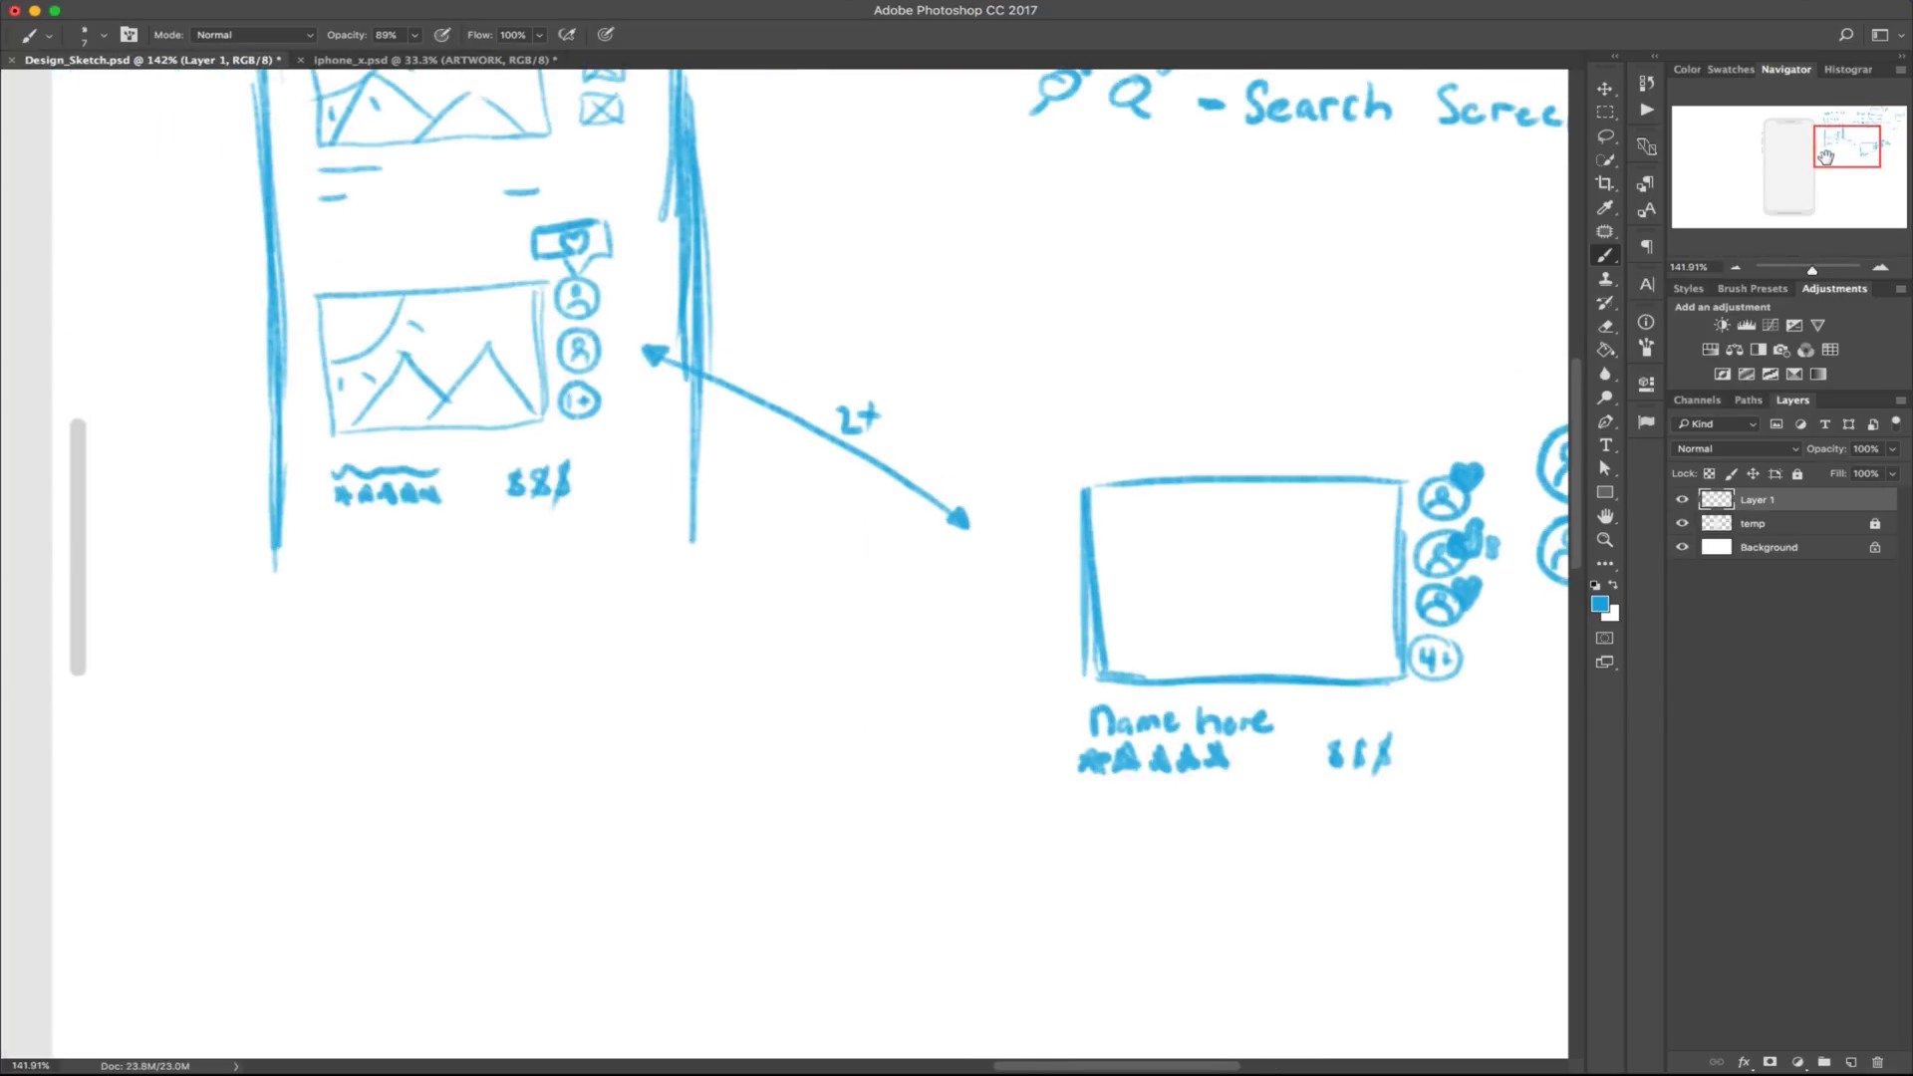
drag(1387, 662, 1148, 680)
mouse_move(1191, 489)
mouse_down()
mouse_move(1101, 604)
mouse_move(1230, 530)
mouse_up()
drag(1168, 583, 1178, 601)
drag(1138, 606, 1156, 626)
drag(1115, 606, 1116, 652)
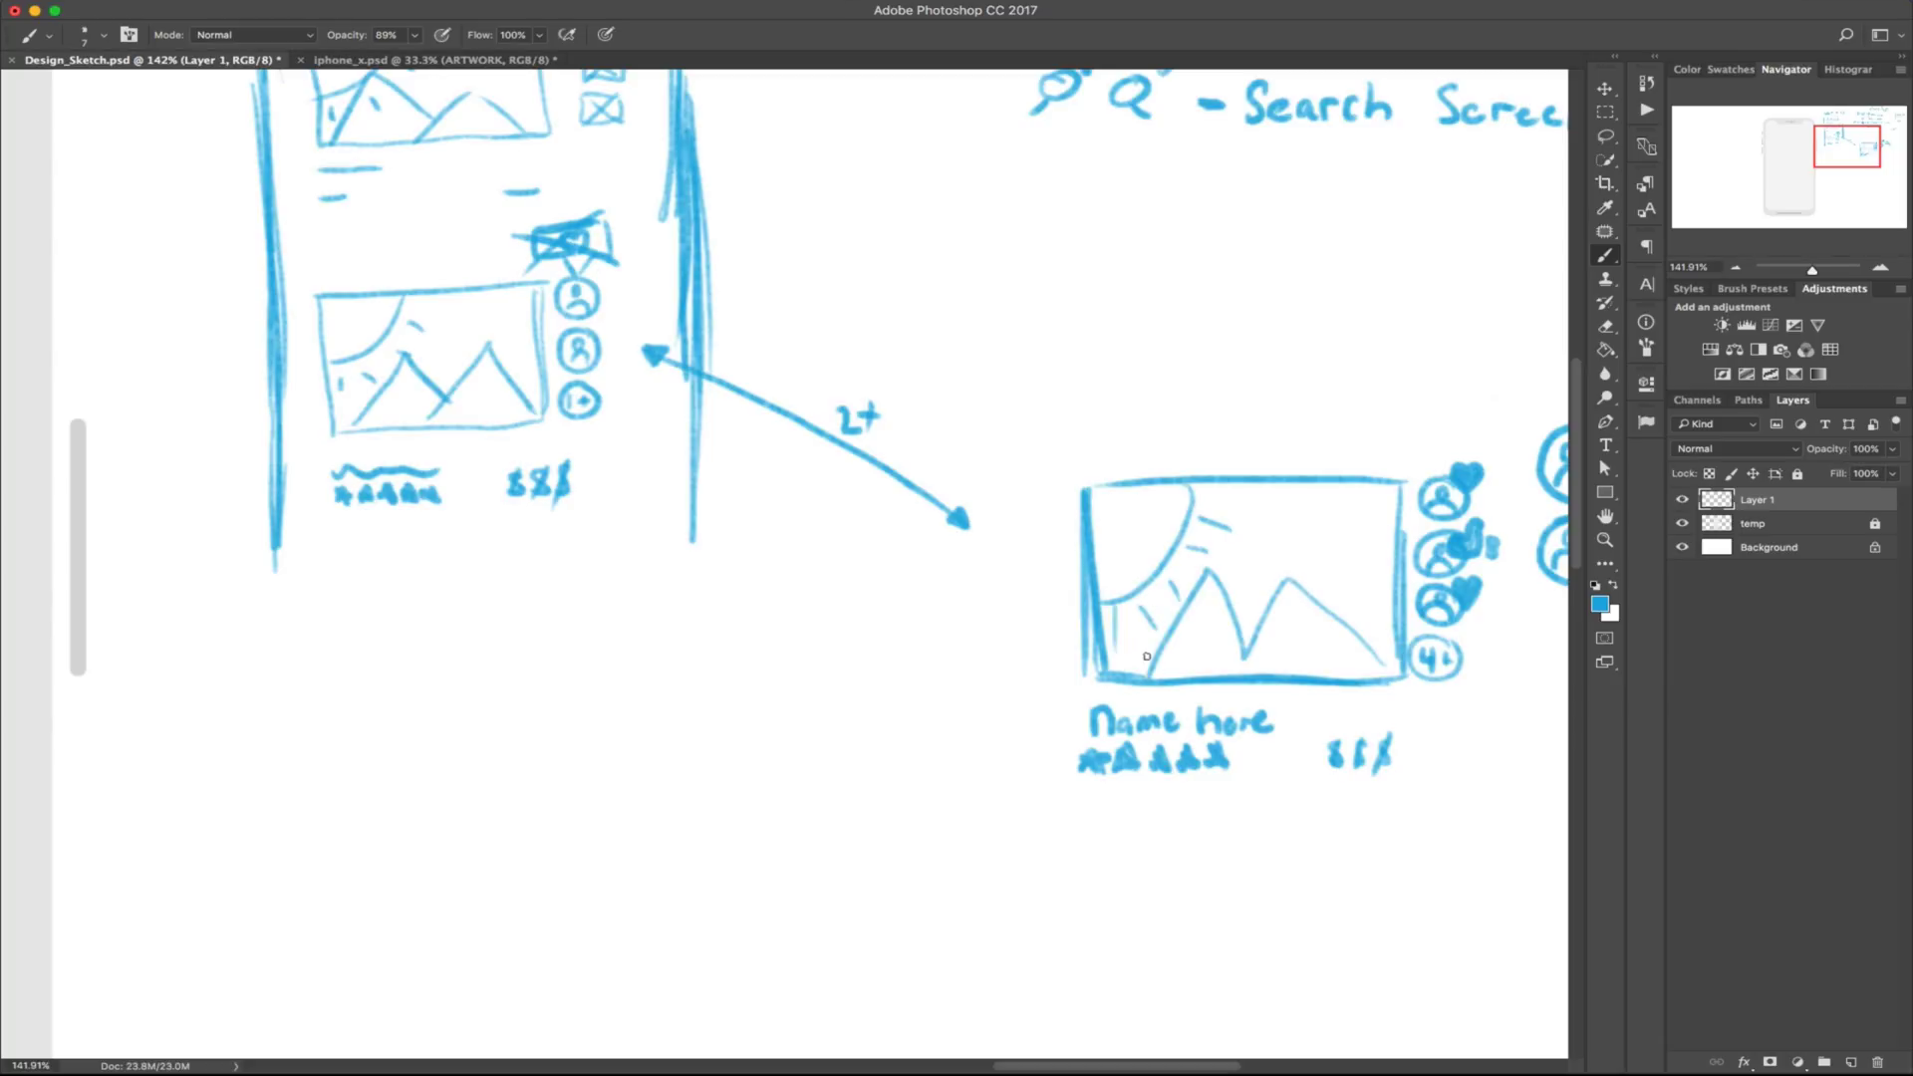
Sketch four crossed icon boxes across the top of the grey phone template's screen and underline the first one
drag(1812, 267, 1813, 273)
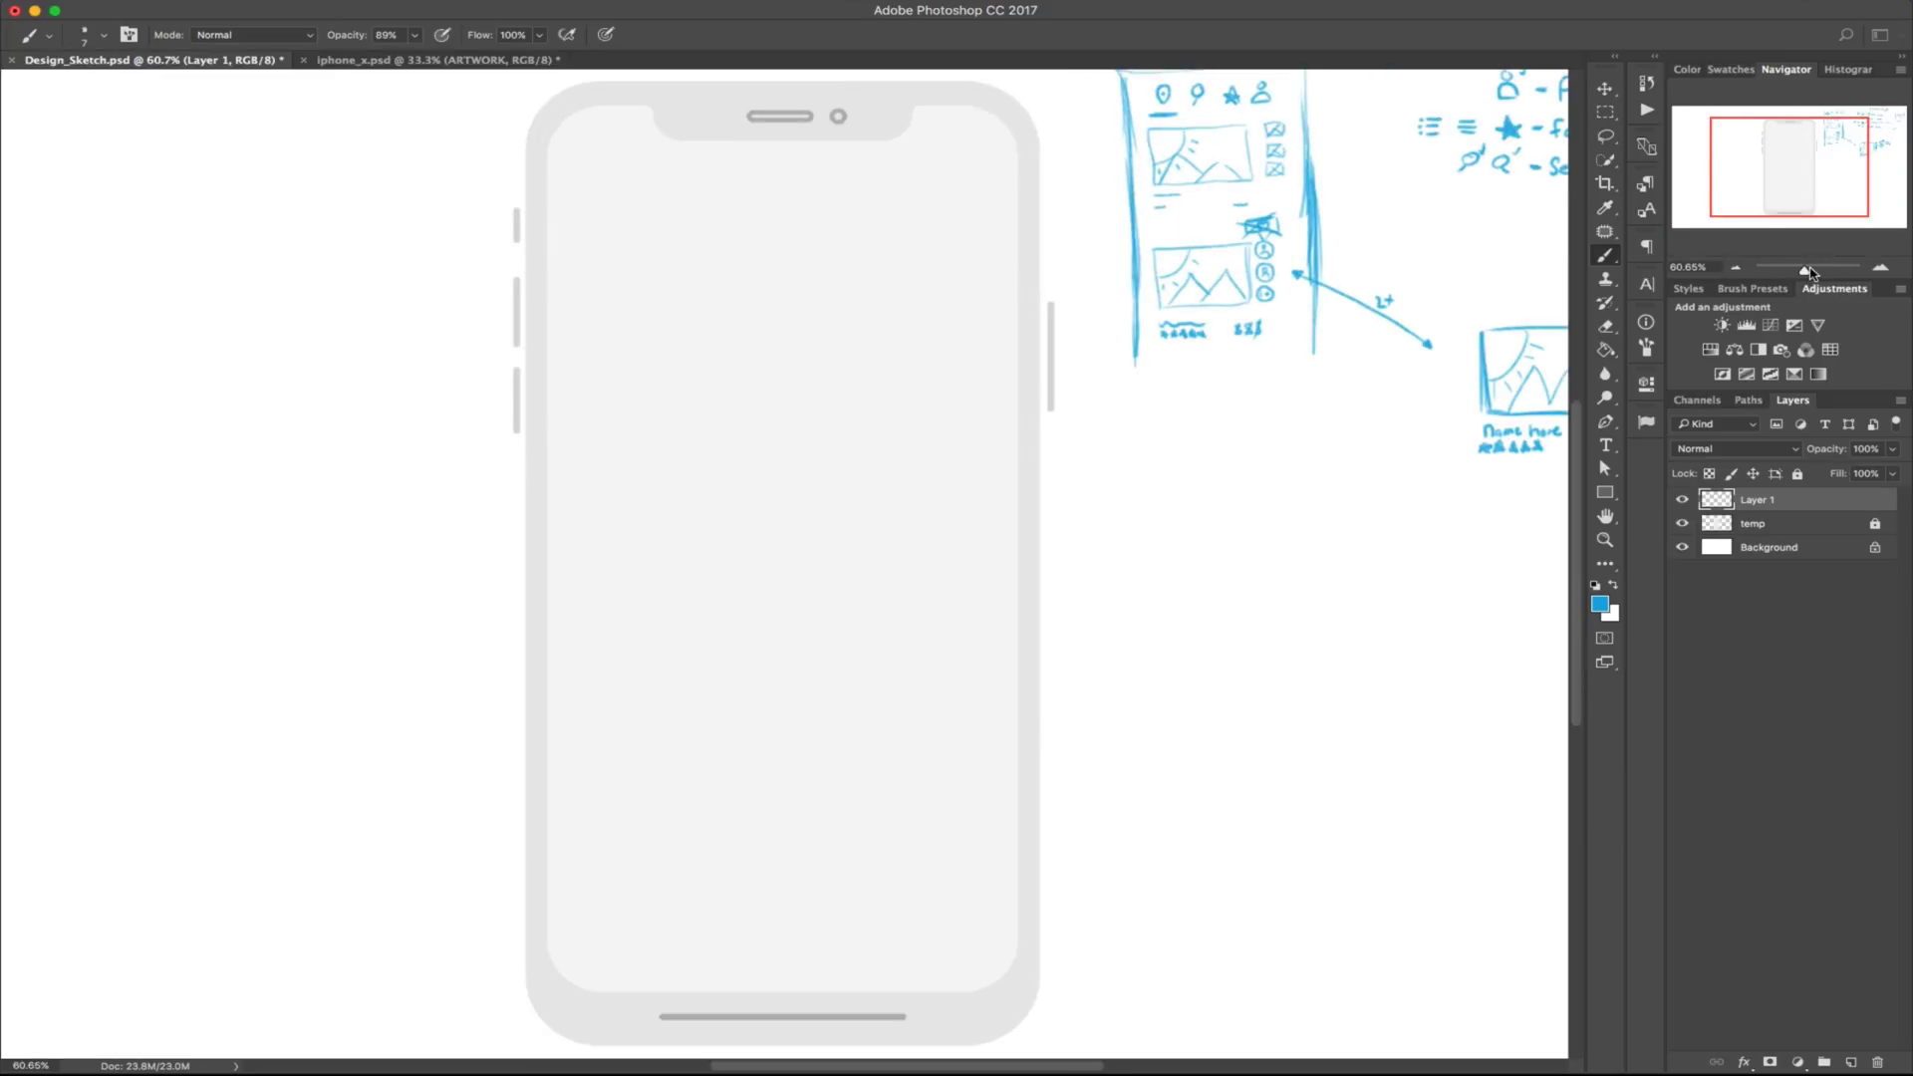
drag(592, 167, 594, 167)
mouse_move(747, 162)
mouse_down()
mouse_move(709, 175)
mouse_move(750, 160)
mouse_up()
mouse_move(829, 162)
mouse_down()
mouse_move(894, 204)
mouse_move(987, 157)
mouse_move(989, 199)
mouse_up()
drag(833, 172, 892, 200)
mouse_move(723, 174)
mouse_down()
mouse_move(754, 194)
mouse_move(722, 195)
mouse_up()
drag(610, 169, 667, 232)
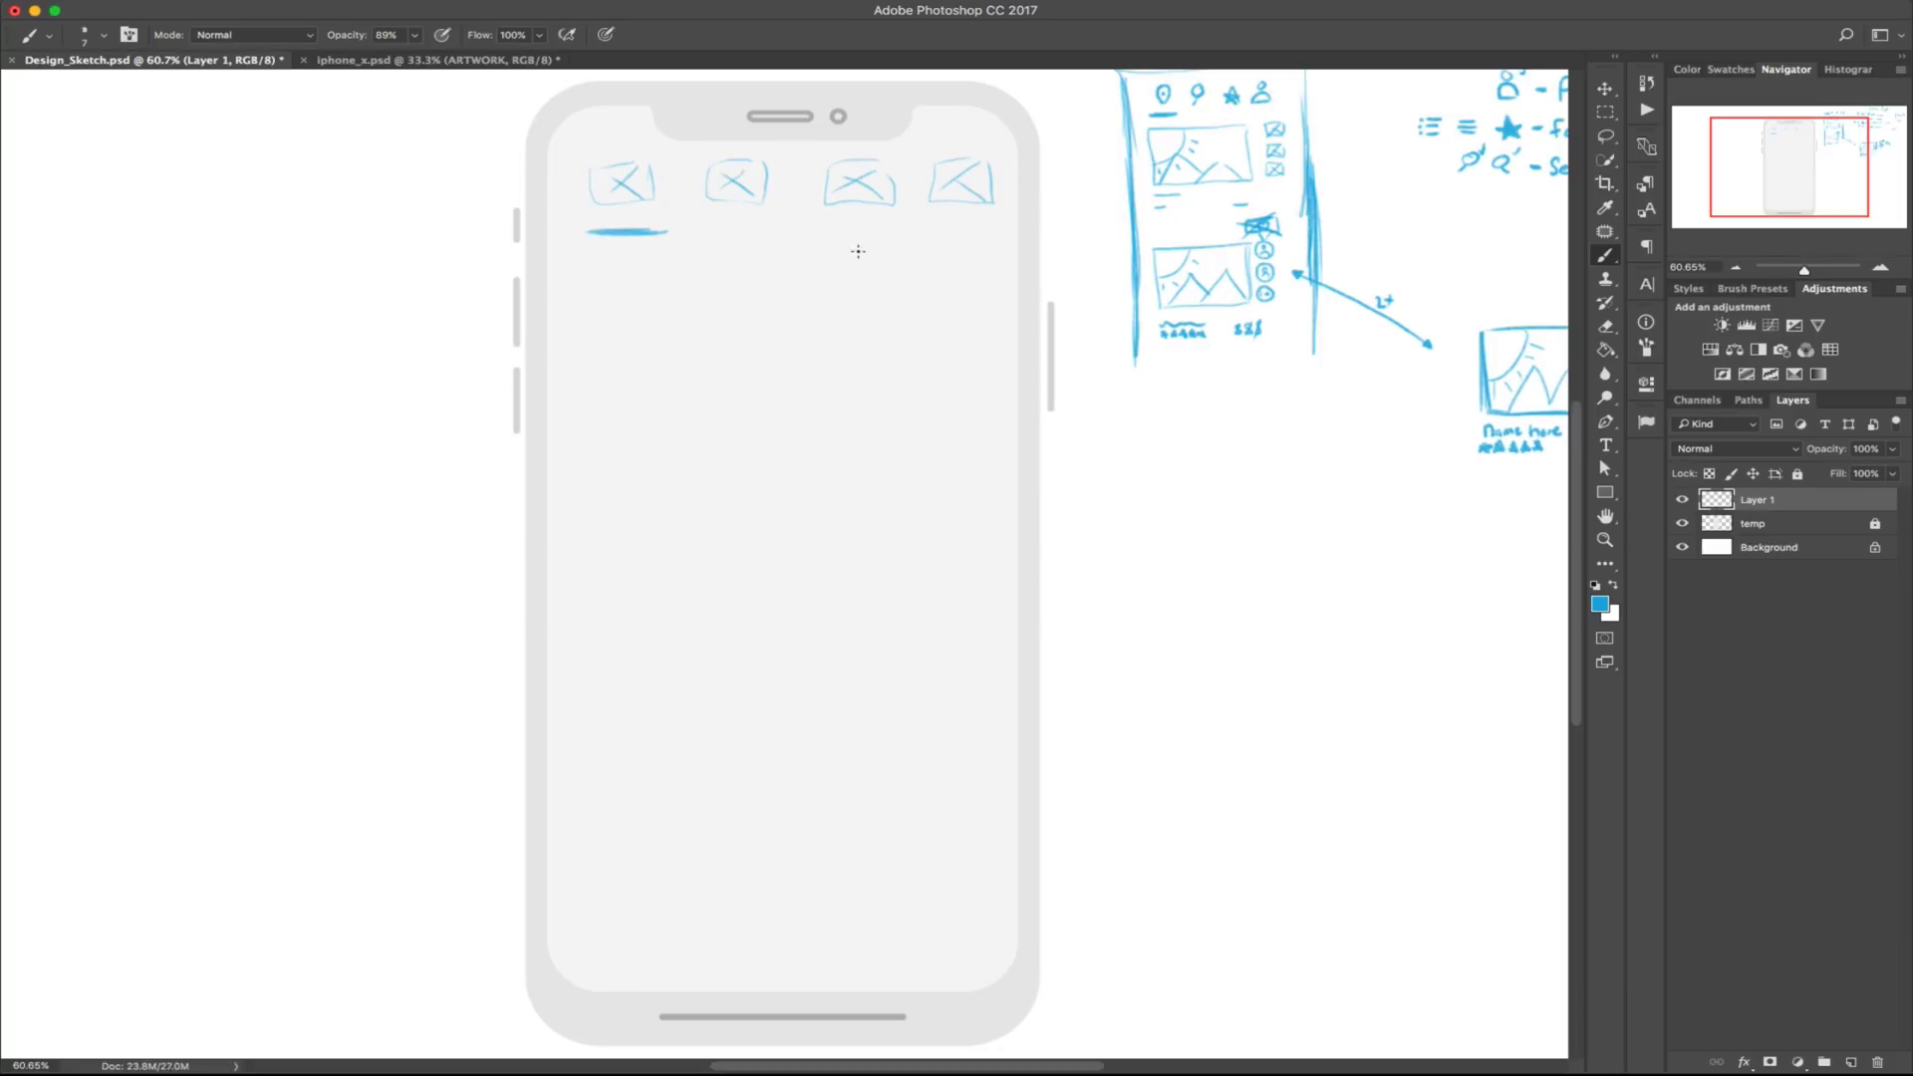
Try sketching a column of avatar circles below the last navigation box on the phone template
drag(956, 273, 954, 271)
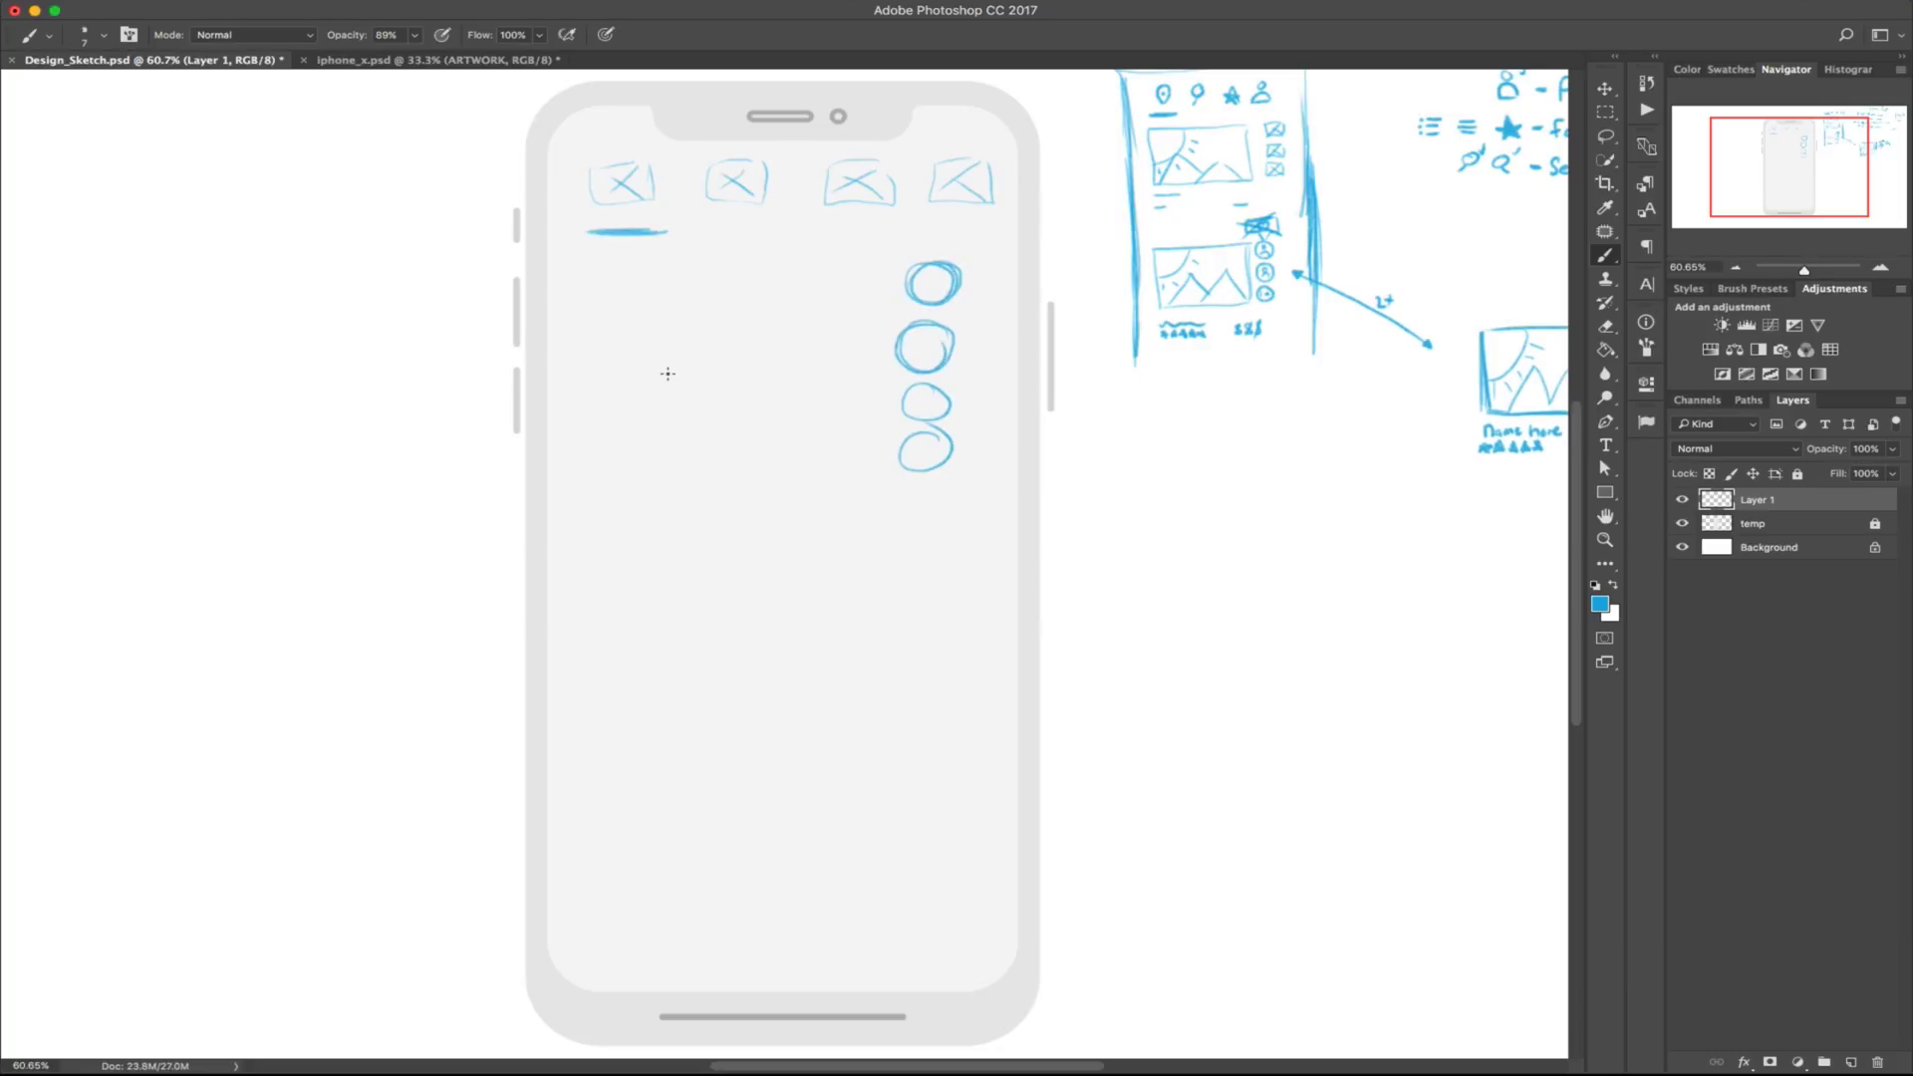
key(super+alt+z)
key(super+alt+z)
key(super+alt+z)
drag(935, 302, 971, 281)
drag(954, 323, 952, 323)
mouse_move(946, 384)
mouse_down()
mouse_move(909, 406)
mouse_move(946, 384)
mouse_up()
Draw a large picture frame below the underlined navigation box, undo the stray circles beside it and reinforce its edges
mouse_move(878, 265)
mouse_down()
mouse_move(875, 441)
mouse_move(659, 275)
mouse_move(595, 356)
mouse_move(598, 433)
mouse_up()
drag(877, 444, 618, 431)
key(super+alt+z)
key(super+alt+z)
key(super+alt+z)
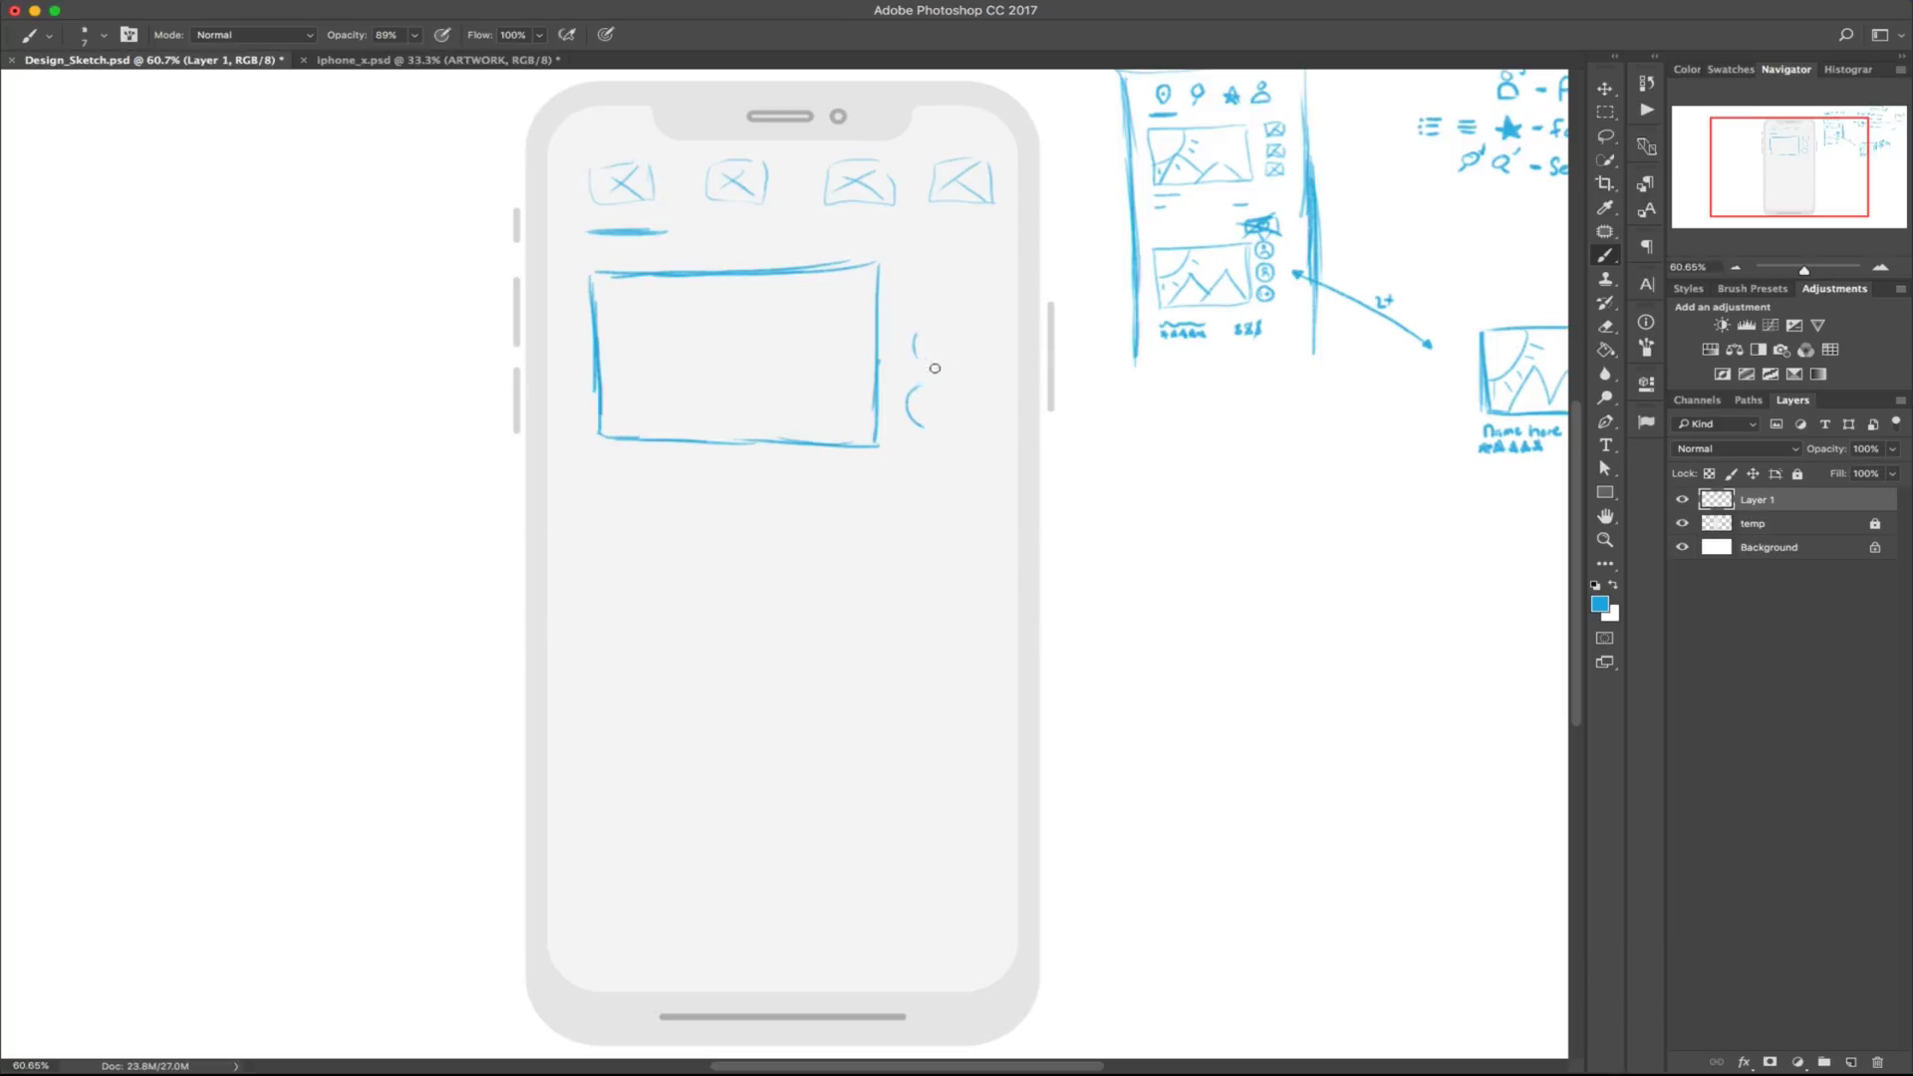
drag(828, 449, 598, 427)
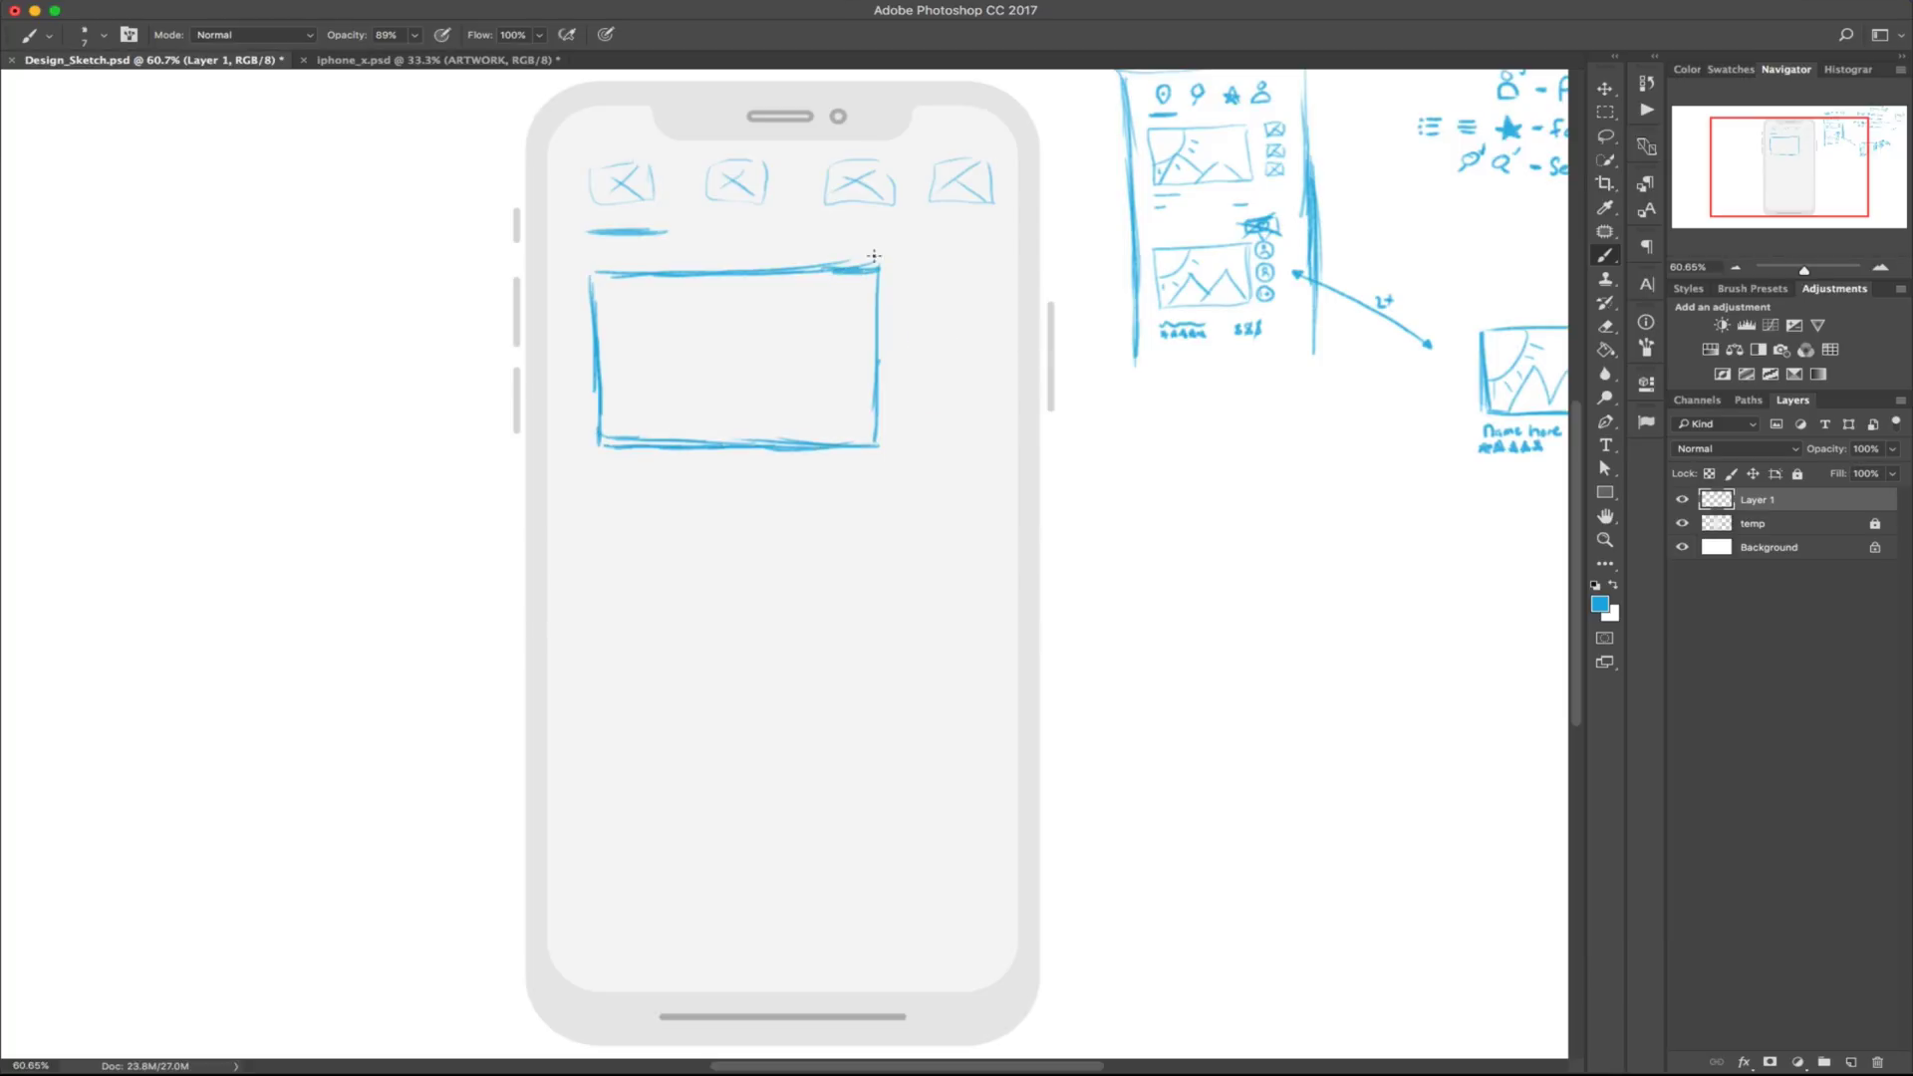
Try drawing three circles with person icons beside the picture frame on the phone template
drag(975, 260, 939, 252)
drag(947, 388, 952, 410)
drag(1804, 270, 1814, 274)
key(super+alt+z)
key(super+alt+z)
key(super+alt+z)
key(super+alt+z)
key(super+alt+z)
key(super+alt+z)
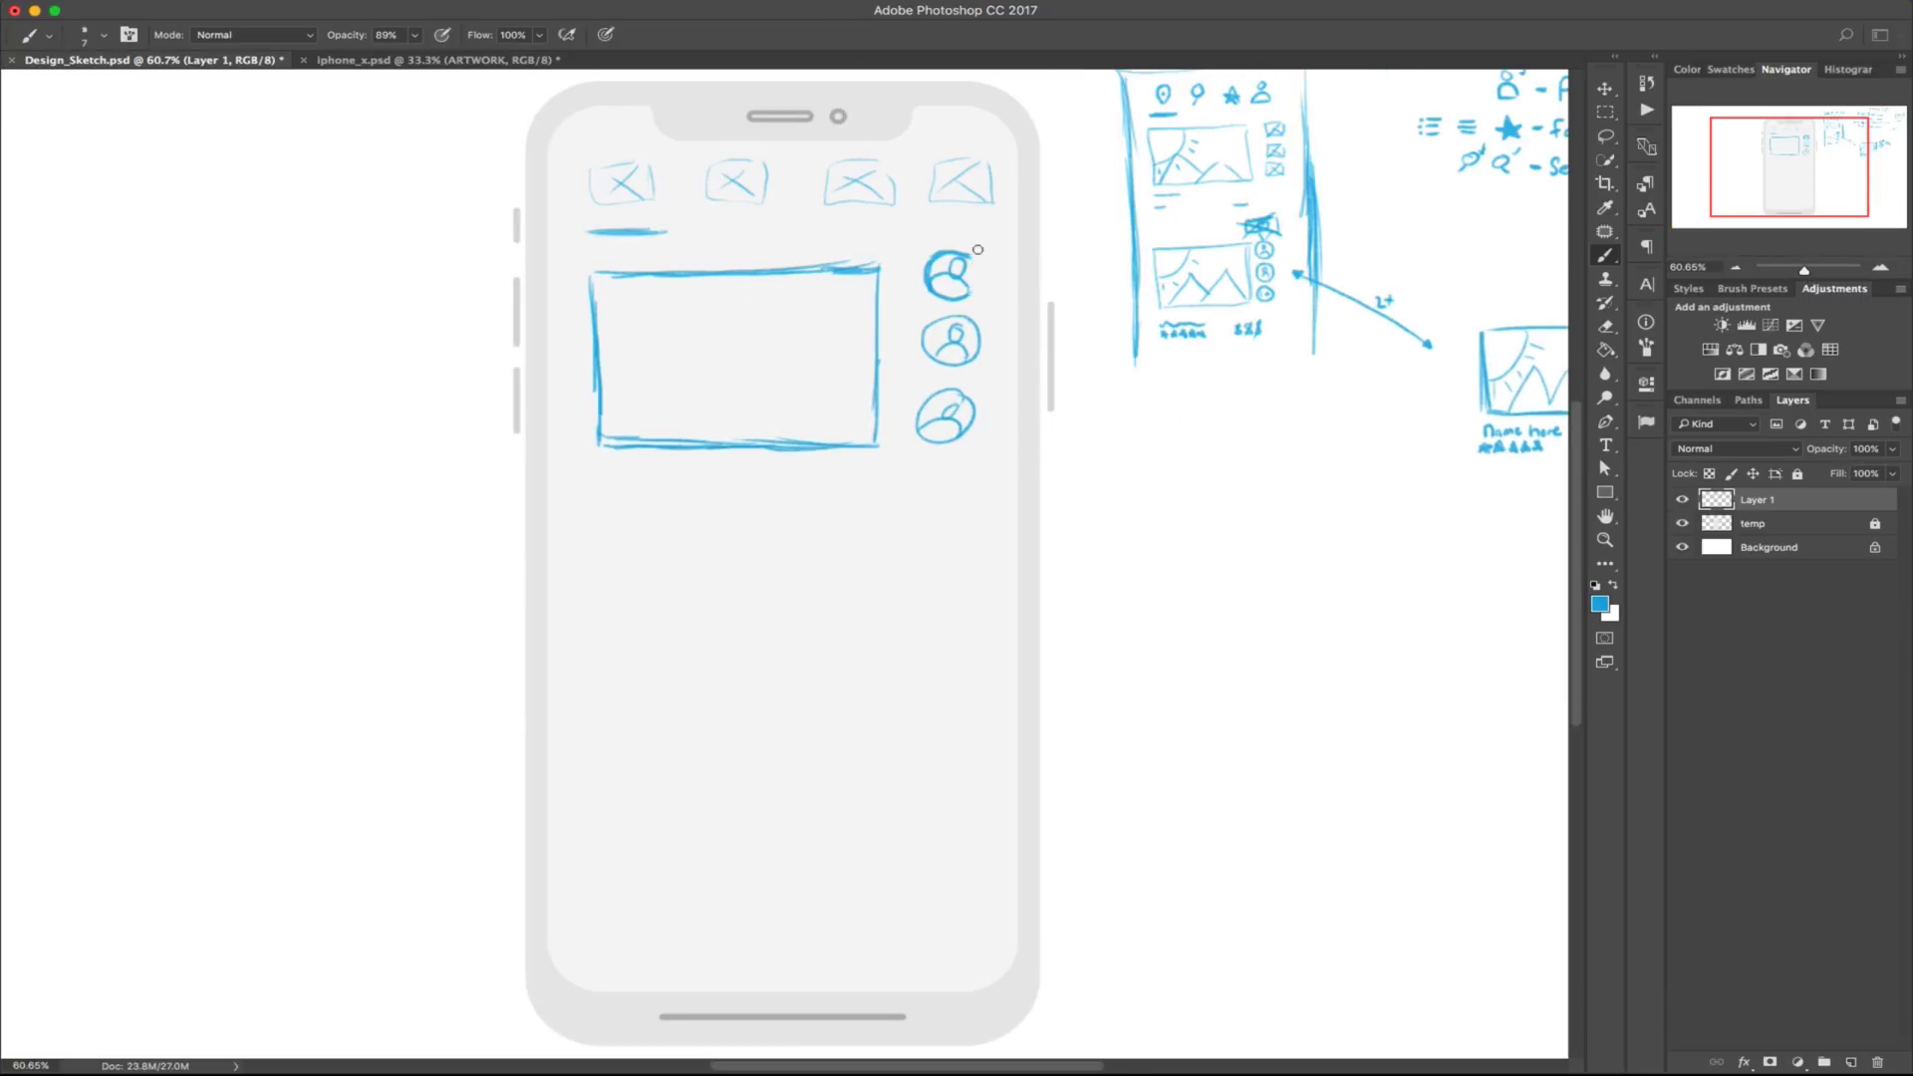
Enlarge the picture frame on the phone template by redrawing its right and bottom edges farther out
mouse_move(875, 341)
mouse_down()
mouse_move(875, 465)
mouse_move(875, 289)
mouse_move(755, 499)
mouse_up()
drag(596, 503, 592, 281)
mouse_move(620, 437)
mouse_down()
mouse_move(676, 413)
mouse_move(801, 442)
mouse_up()
drag(928, 265, 924, 499)
drag(884, 295, 890, 492)
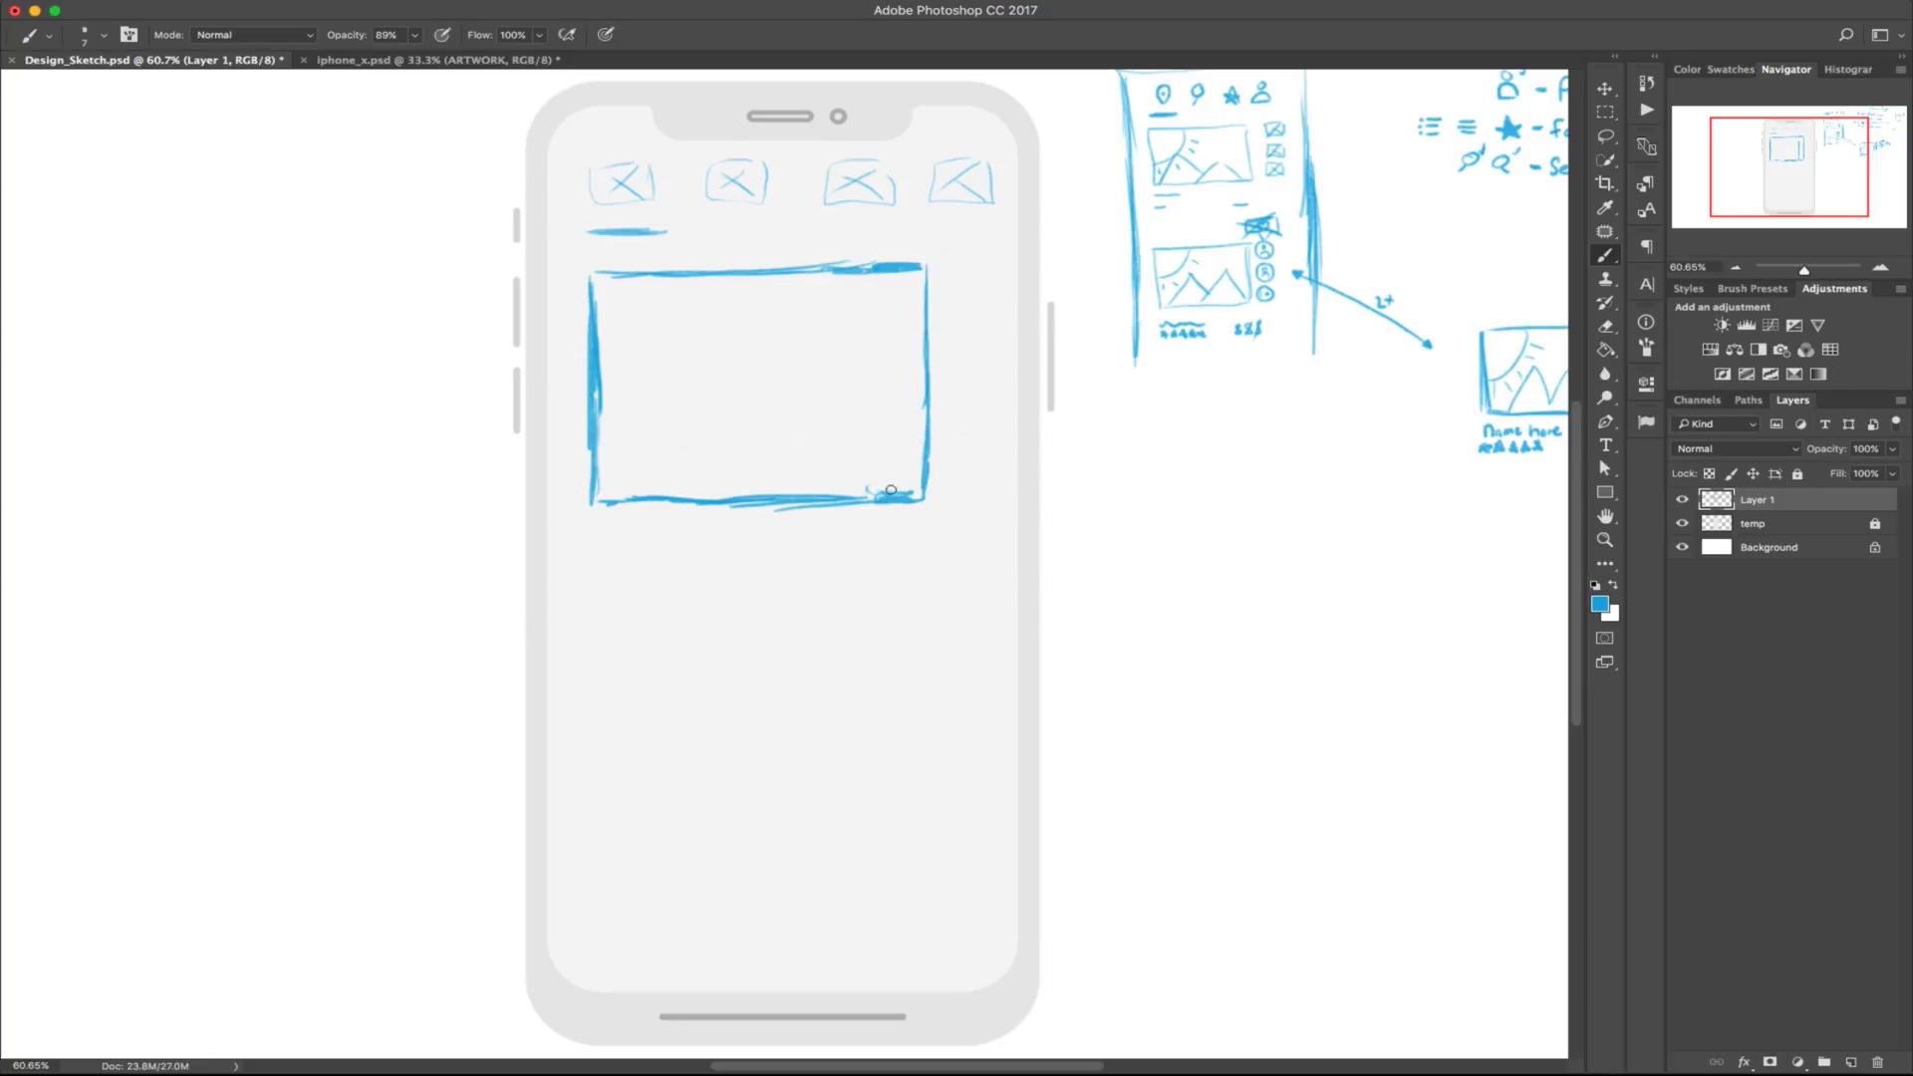
Draw four circles beside the enlarged frame, three with person icons and filled hearts and the last reading "4+"
mouse_move(987, 268)
mouse_down()
mouse_move(969, 257)
mouse_move(969, 309)
mouse_up()
drag(972, 379, 968, 377)
drag(967, 451, 959, 474)
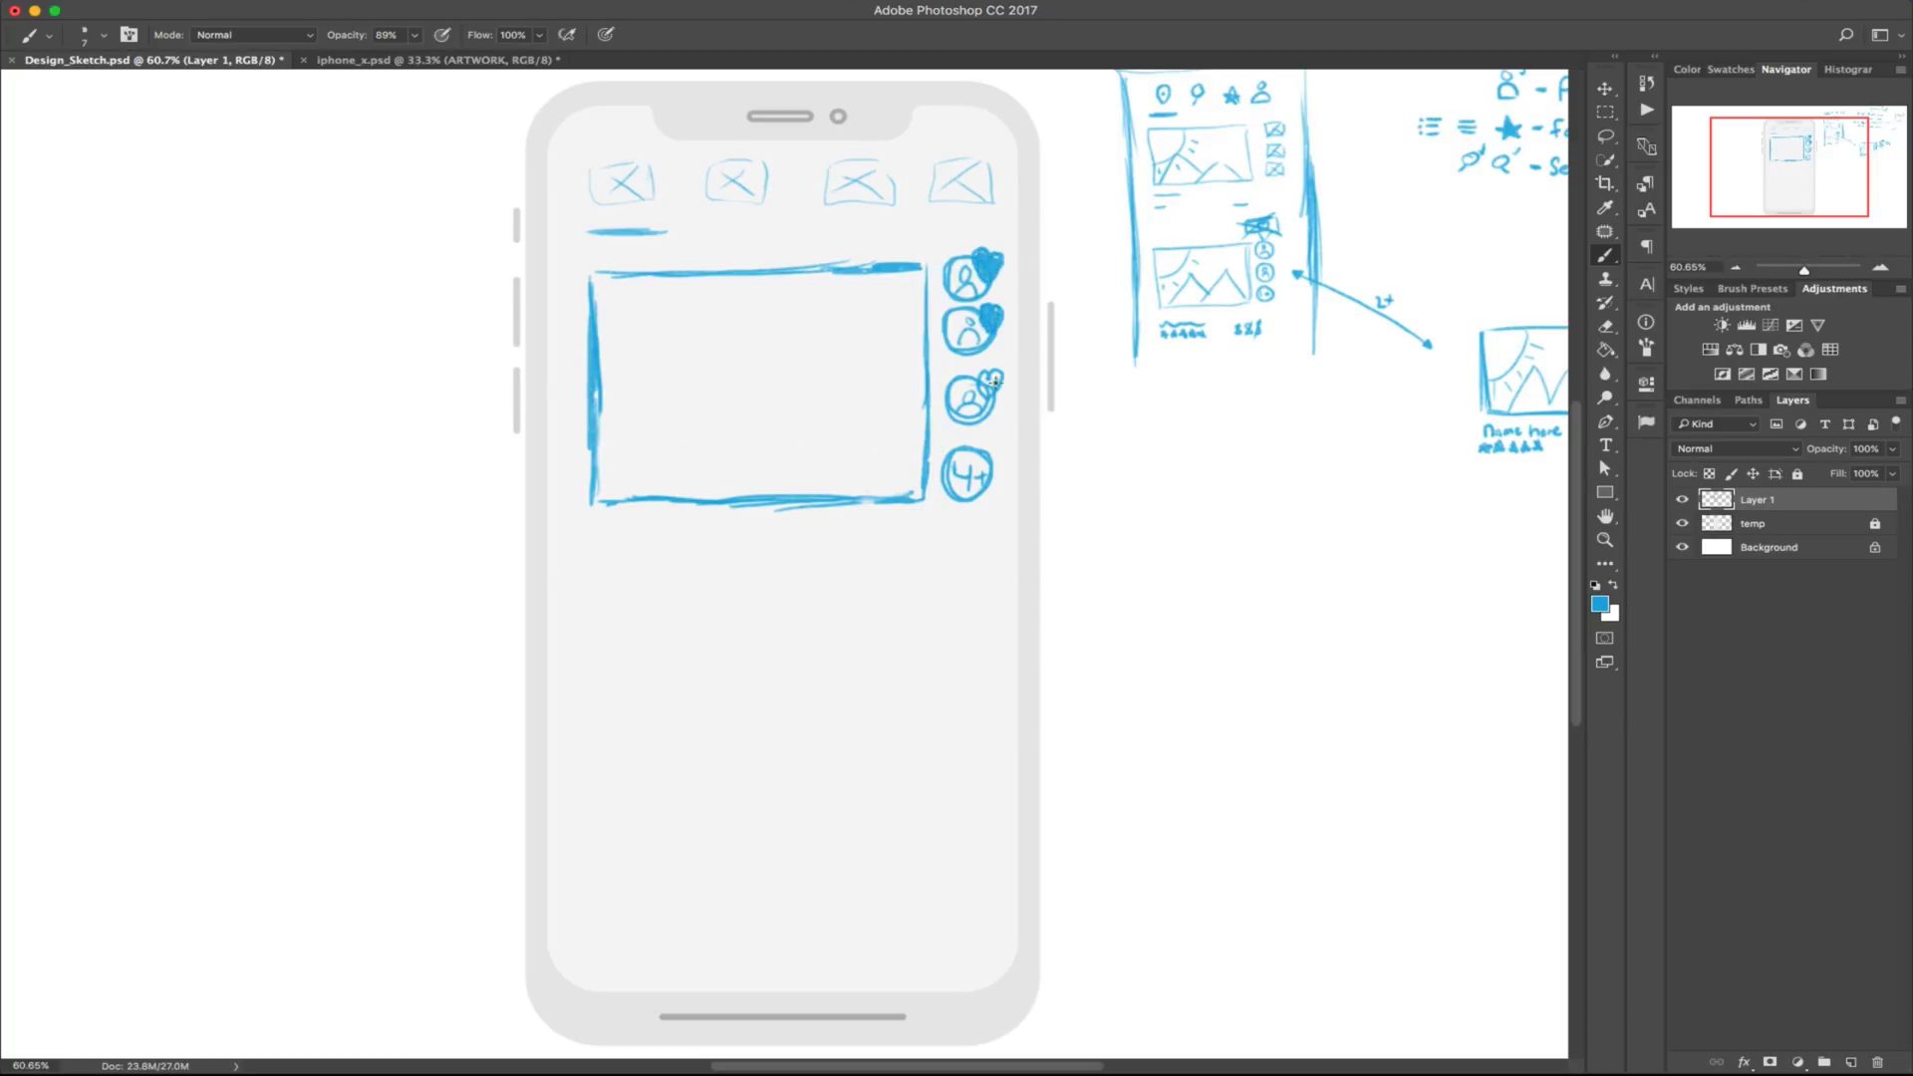
Sketch mountains and a corner sun with rays inside the enlarged picture frame
drag(776, 443, 597, 450)
drag(708, 284, 601, 384)
drag(711, 315, 741, 325)
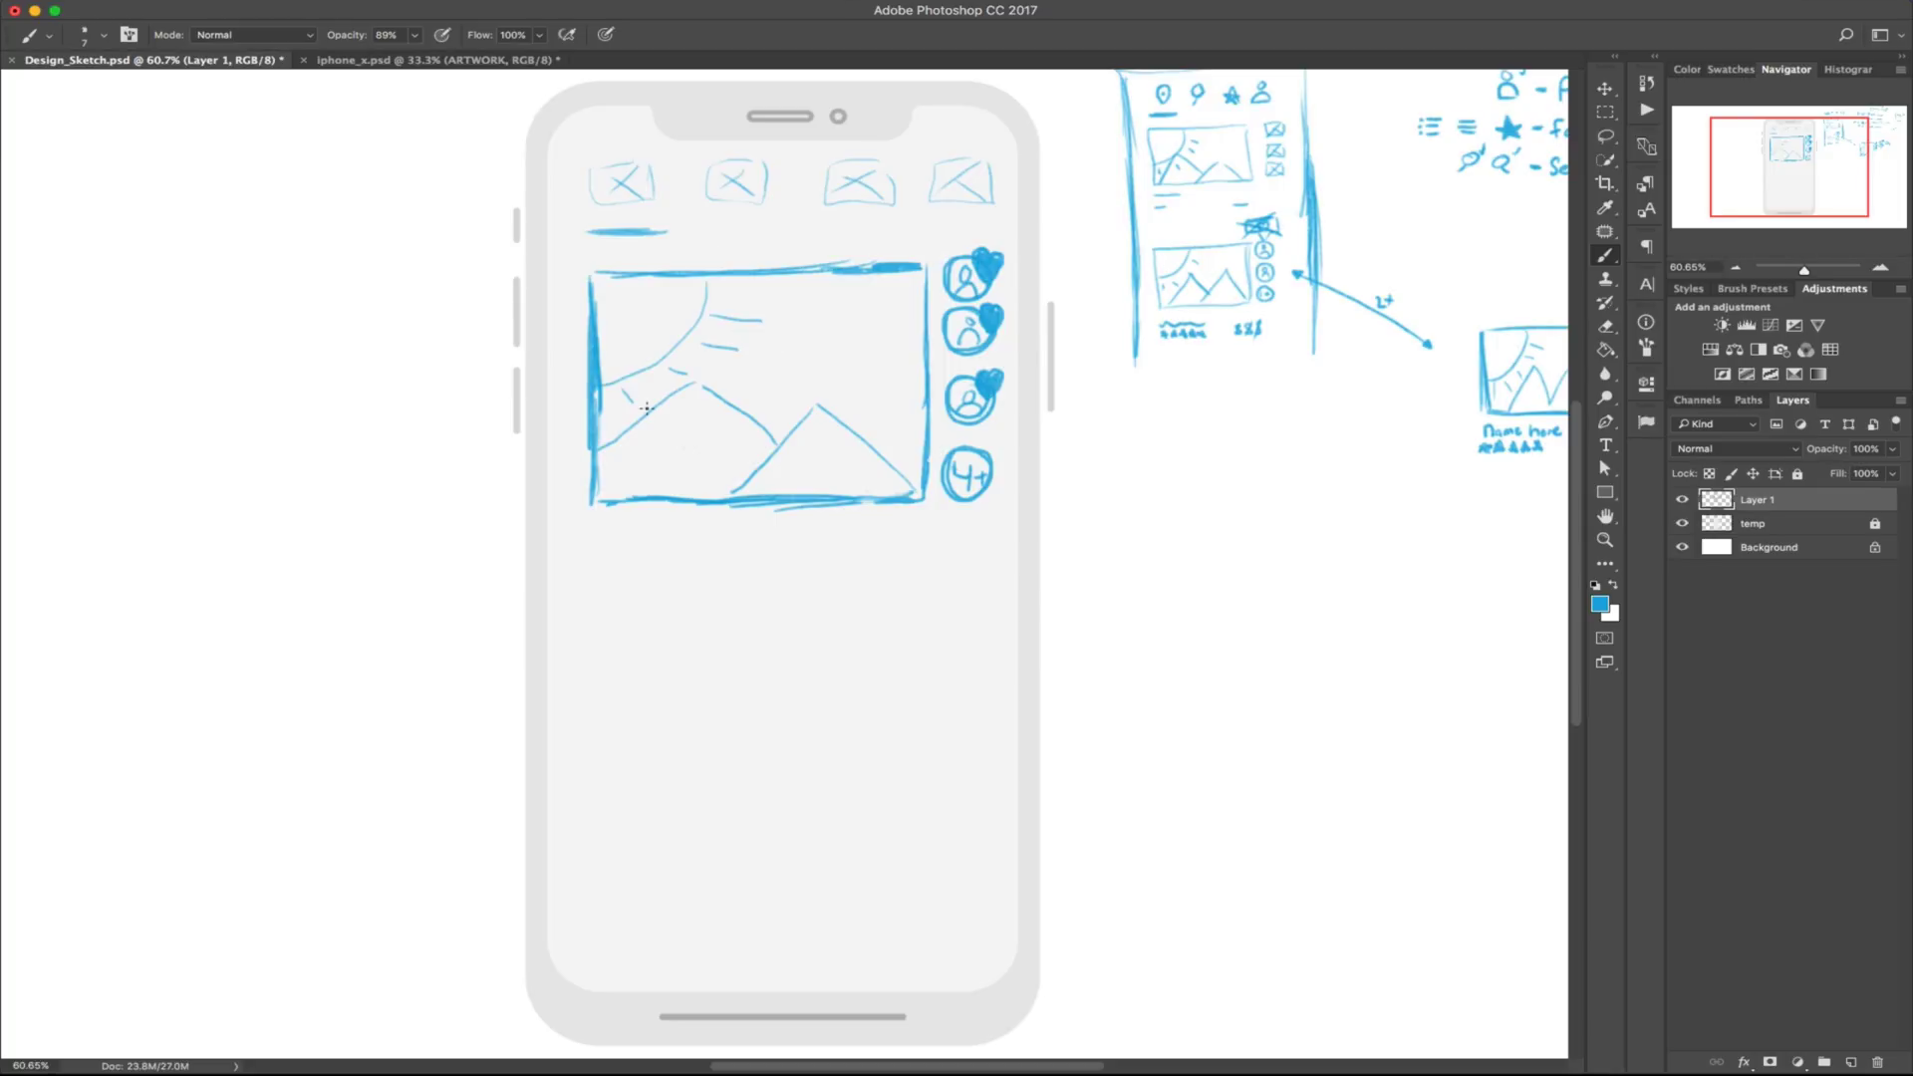
Write "Name Here" with a star rating below the picture, and start the top edge of a second frame beneath it
drag(638, 545, 642, 562)
drag(647, 561, 673, 562)
drag(676, 552, 695, 560)
drag(720, 528, 718, 559)
drag(718, 544, 739, 543)
drag(739, 526, 745, 546)
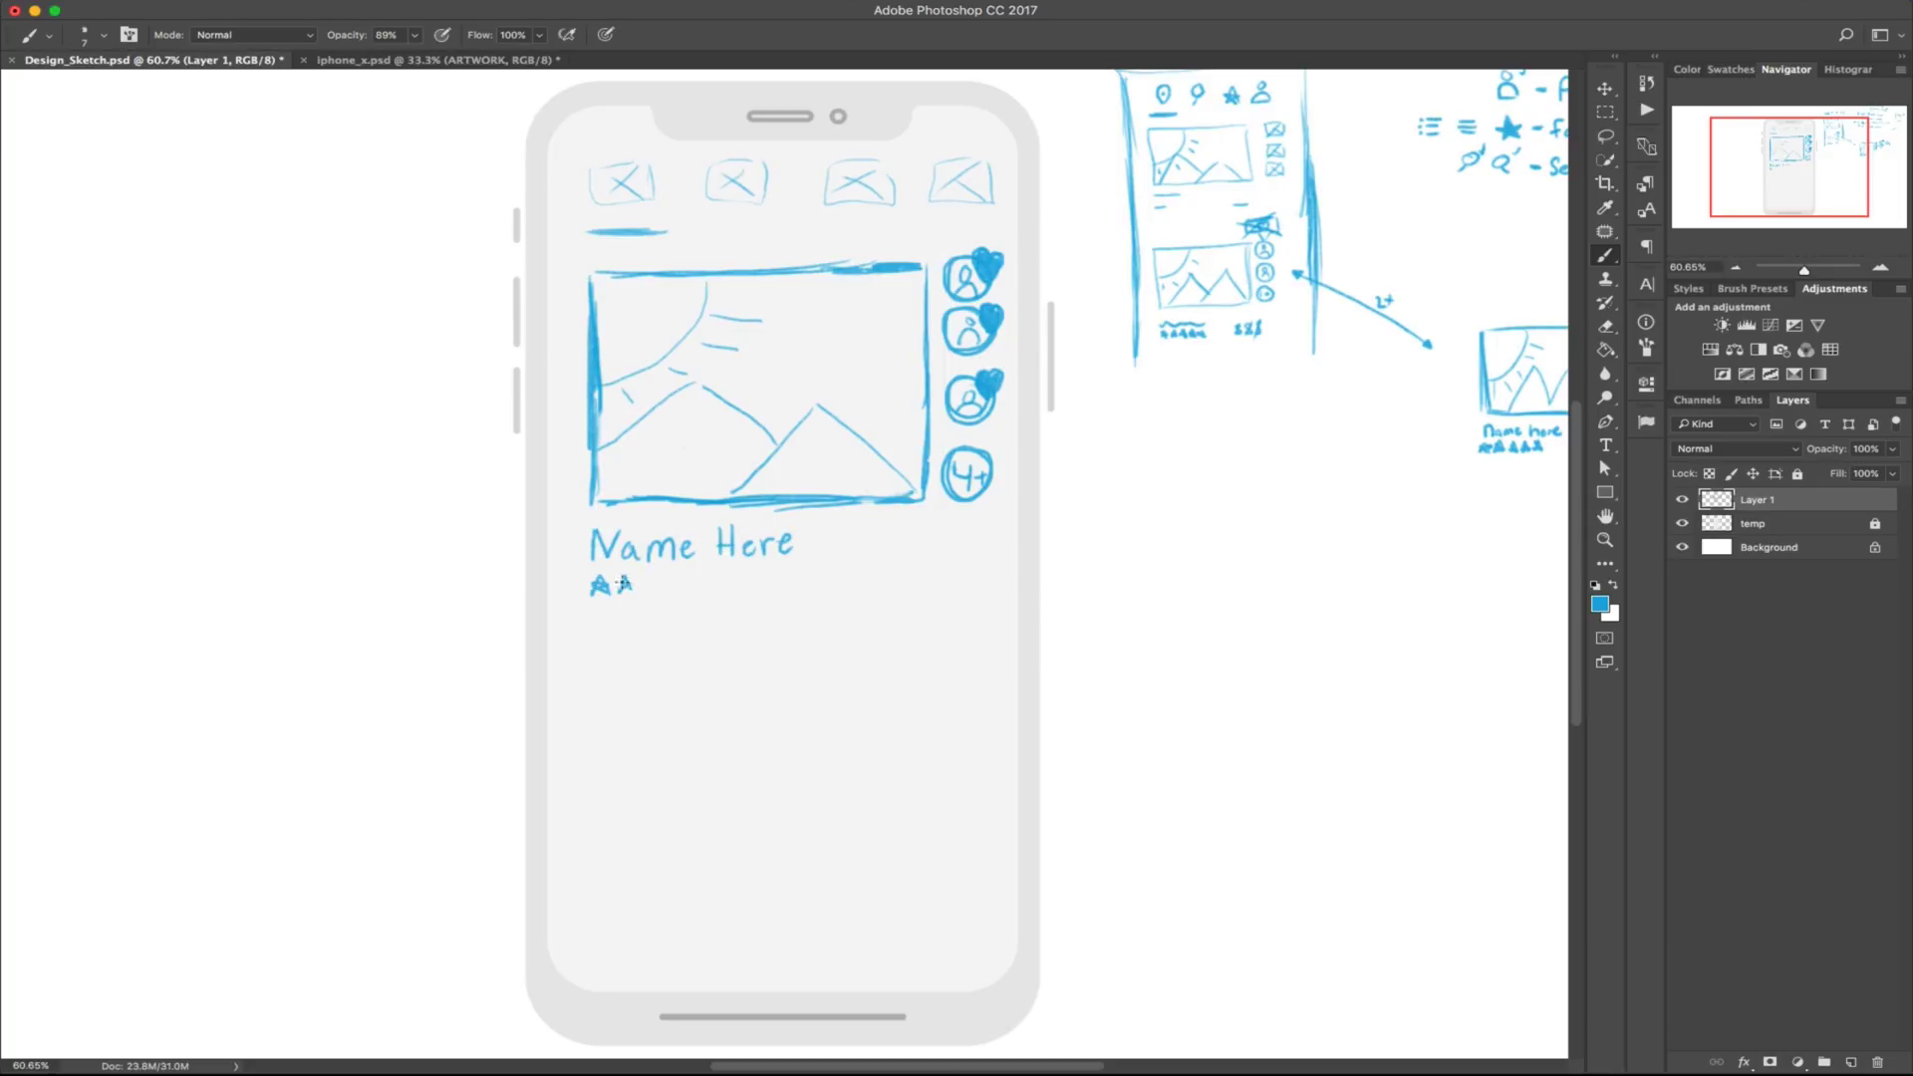
drag(591, 683, 917, 688)
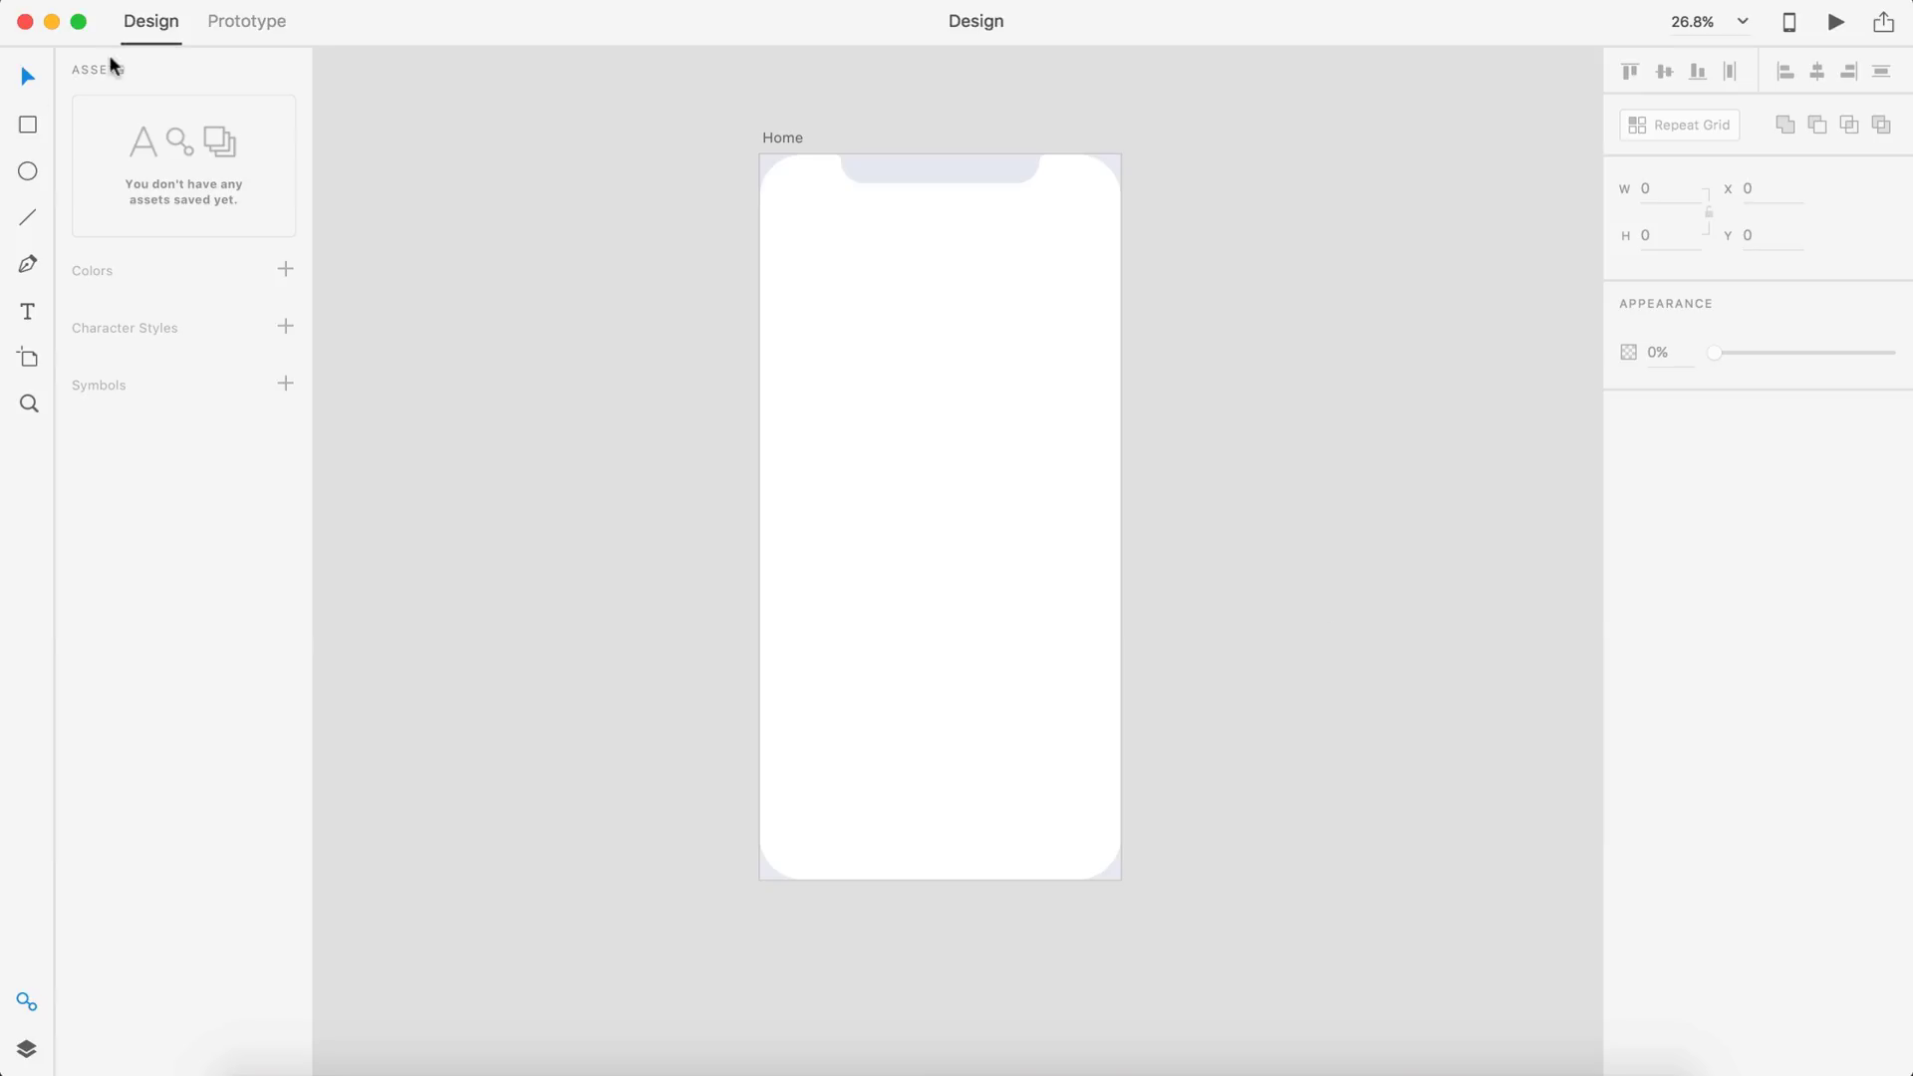
In Adobe XD, draw a 1015 × 160 bar across the Home artboard below the notch and a 134 × 134 square beneath it
key(r)
drag(765, 213, 1120, 265)
scroll(914, 406, down, 1)
click(936, 265)
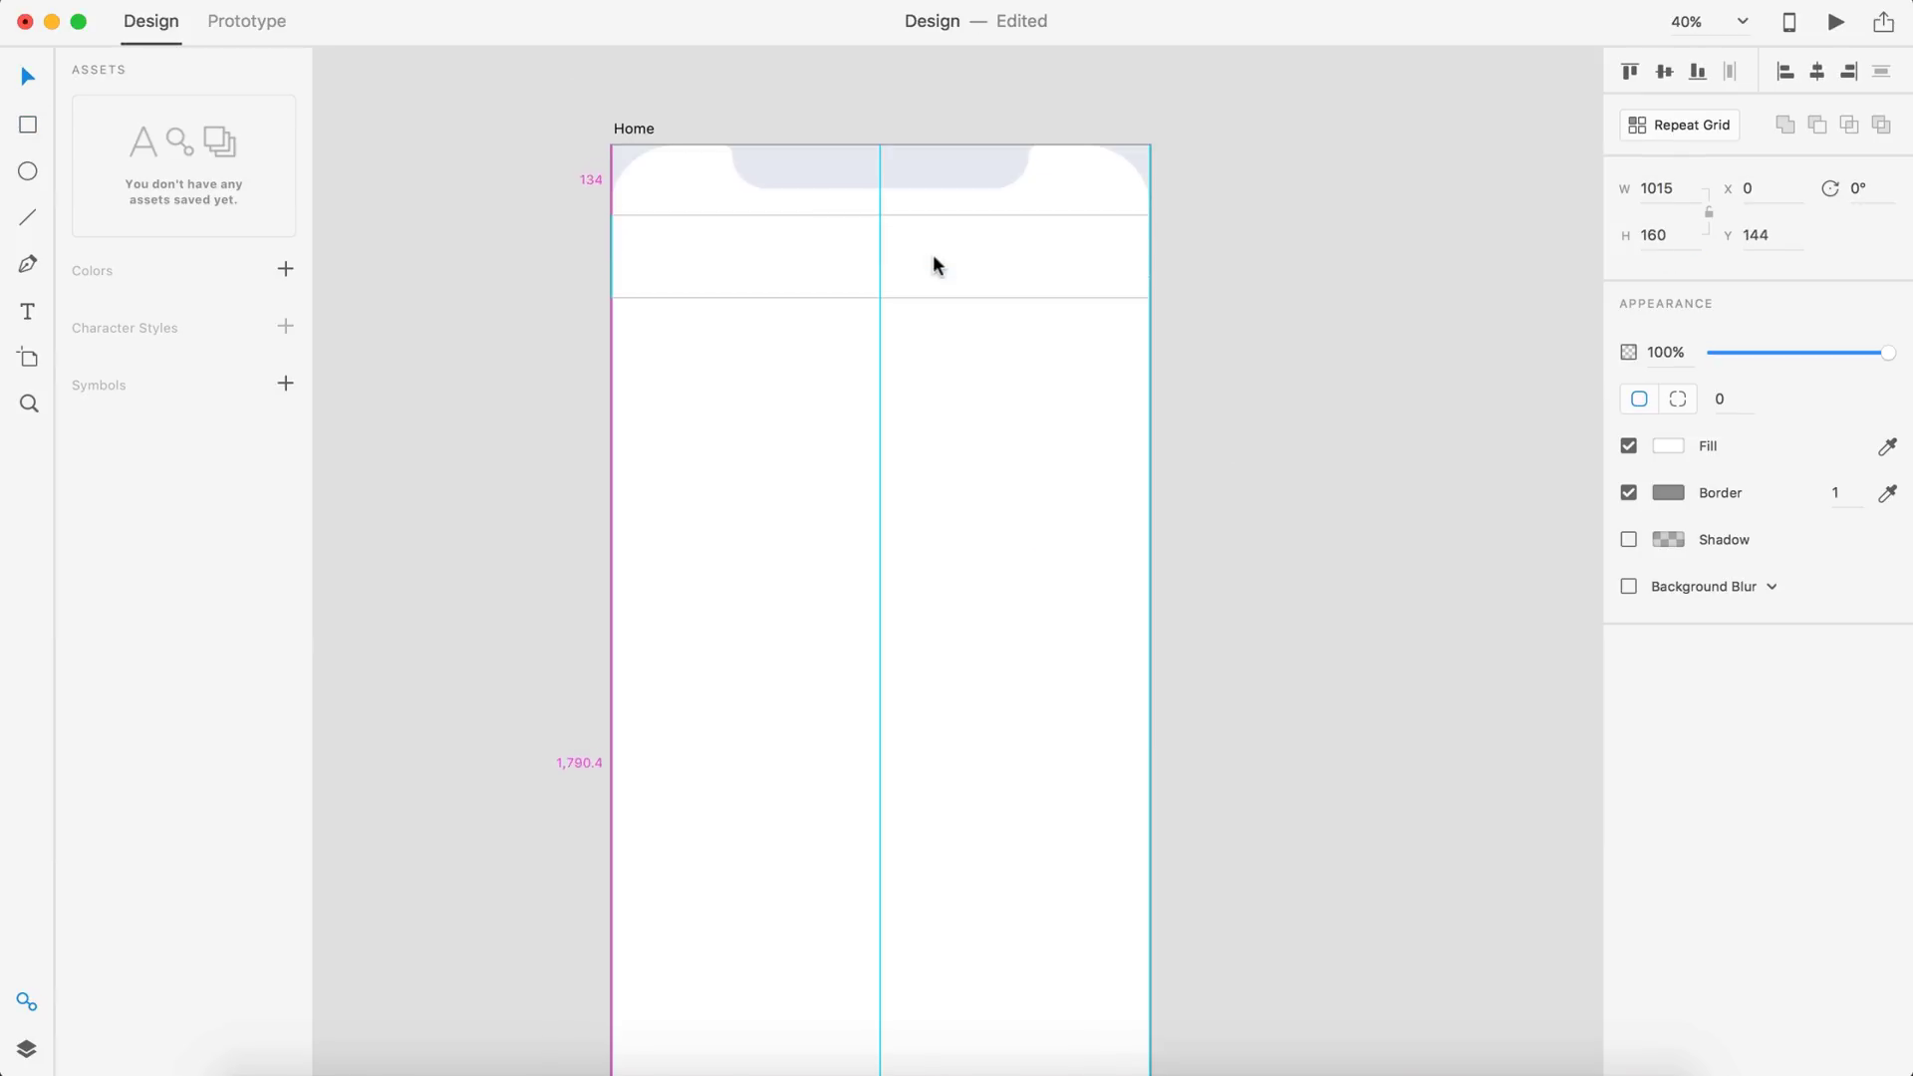
scroll(662, 230, down, 1)
key(r)
drag(693, 360, 765, 431)
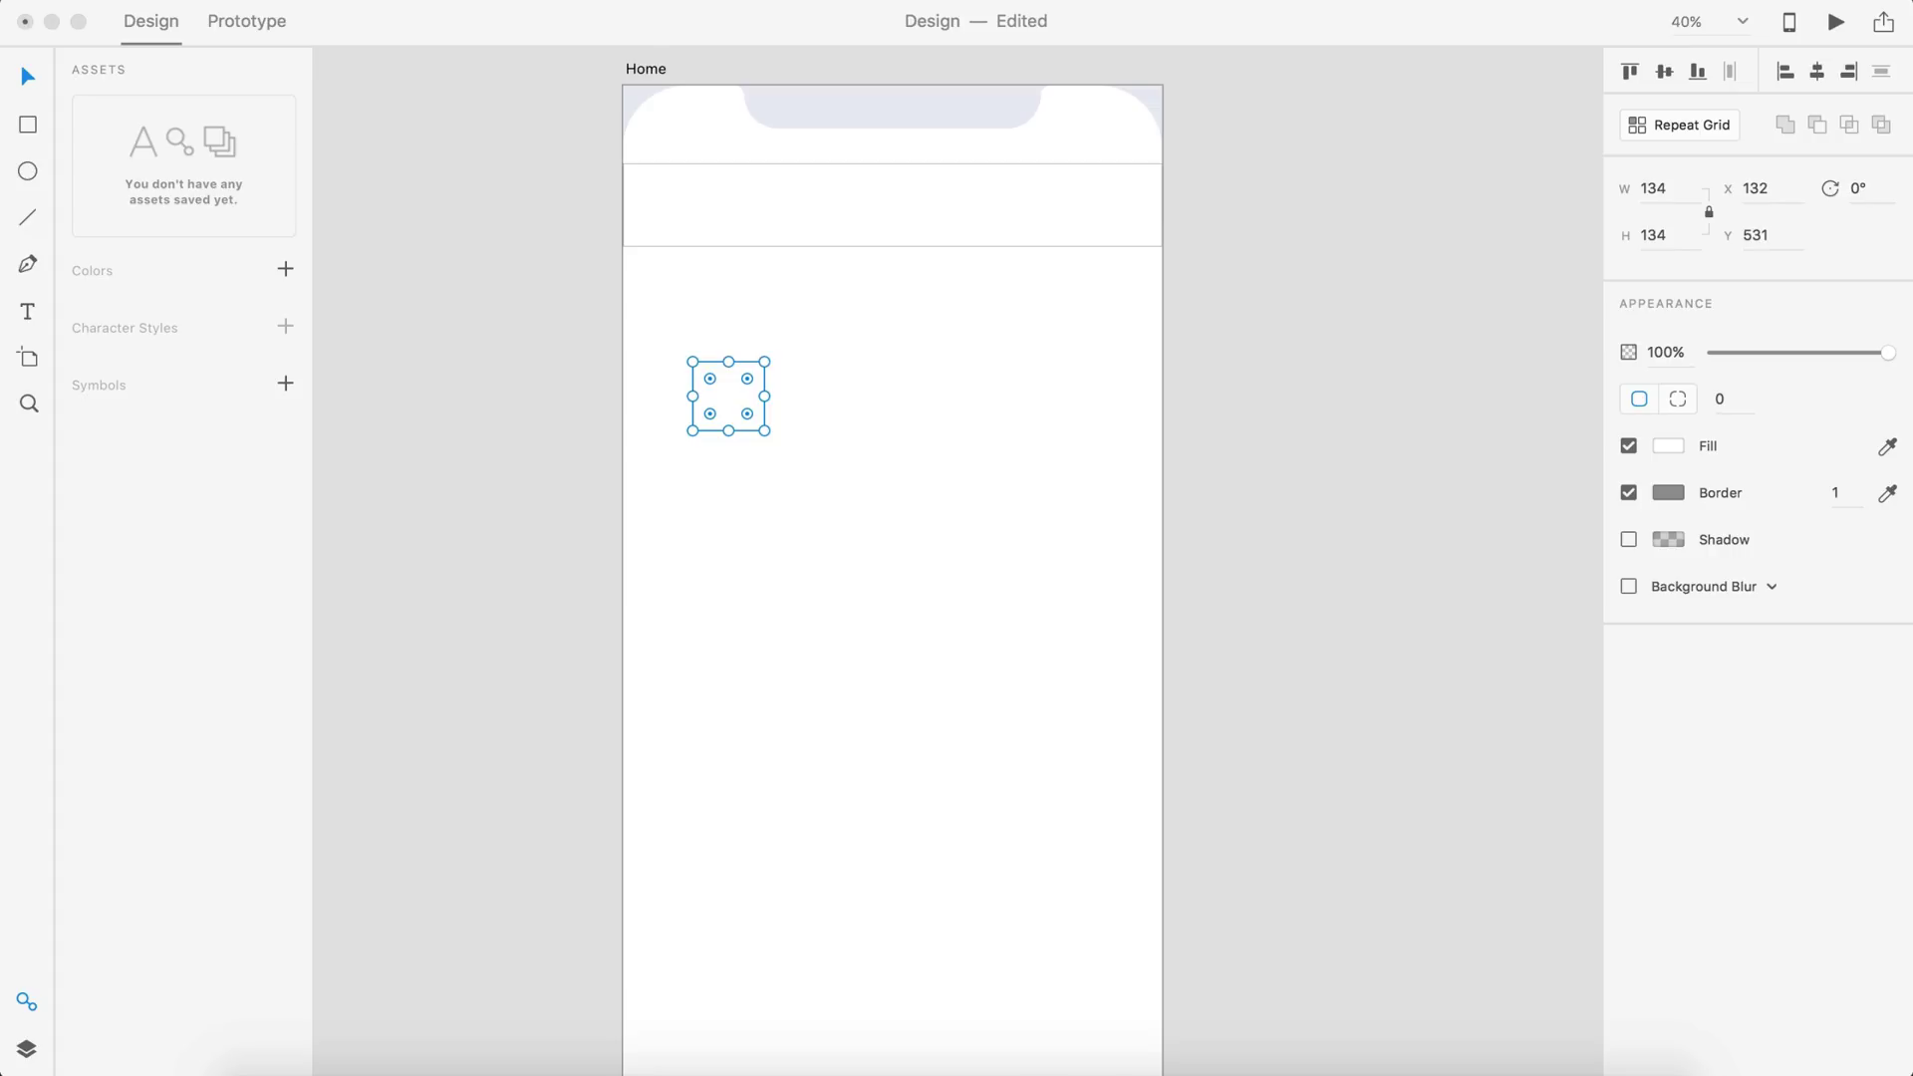
Place an outlined location pin icon inside the small square on the Home artboard
scroll(986, 534, up, 3)
click(987, 534)
scroll(1353, 555, down, 3)
click(1353, 555)
click(1152, 541)
drag(1152, 541, 875, 431)
scroll(874, 432, up, 3)
click(704, 222)
scroll(1152, 415, down, 5)
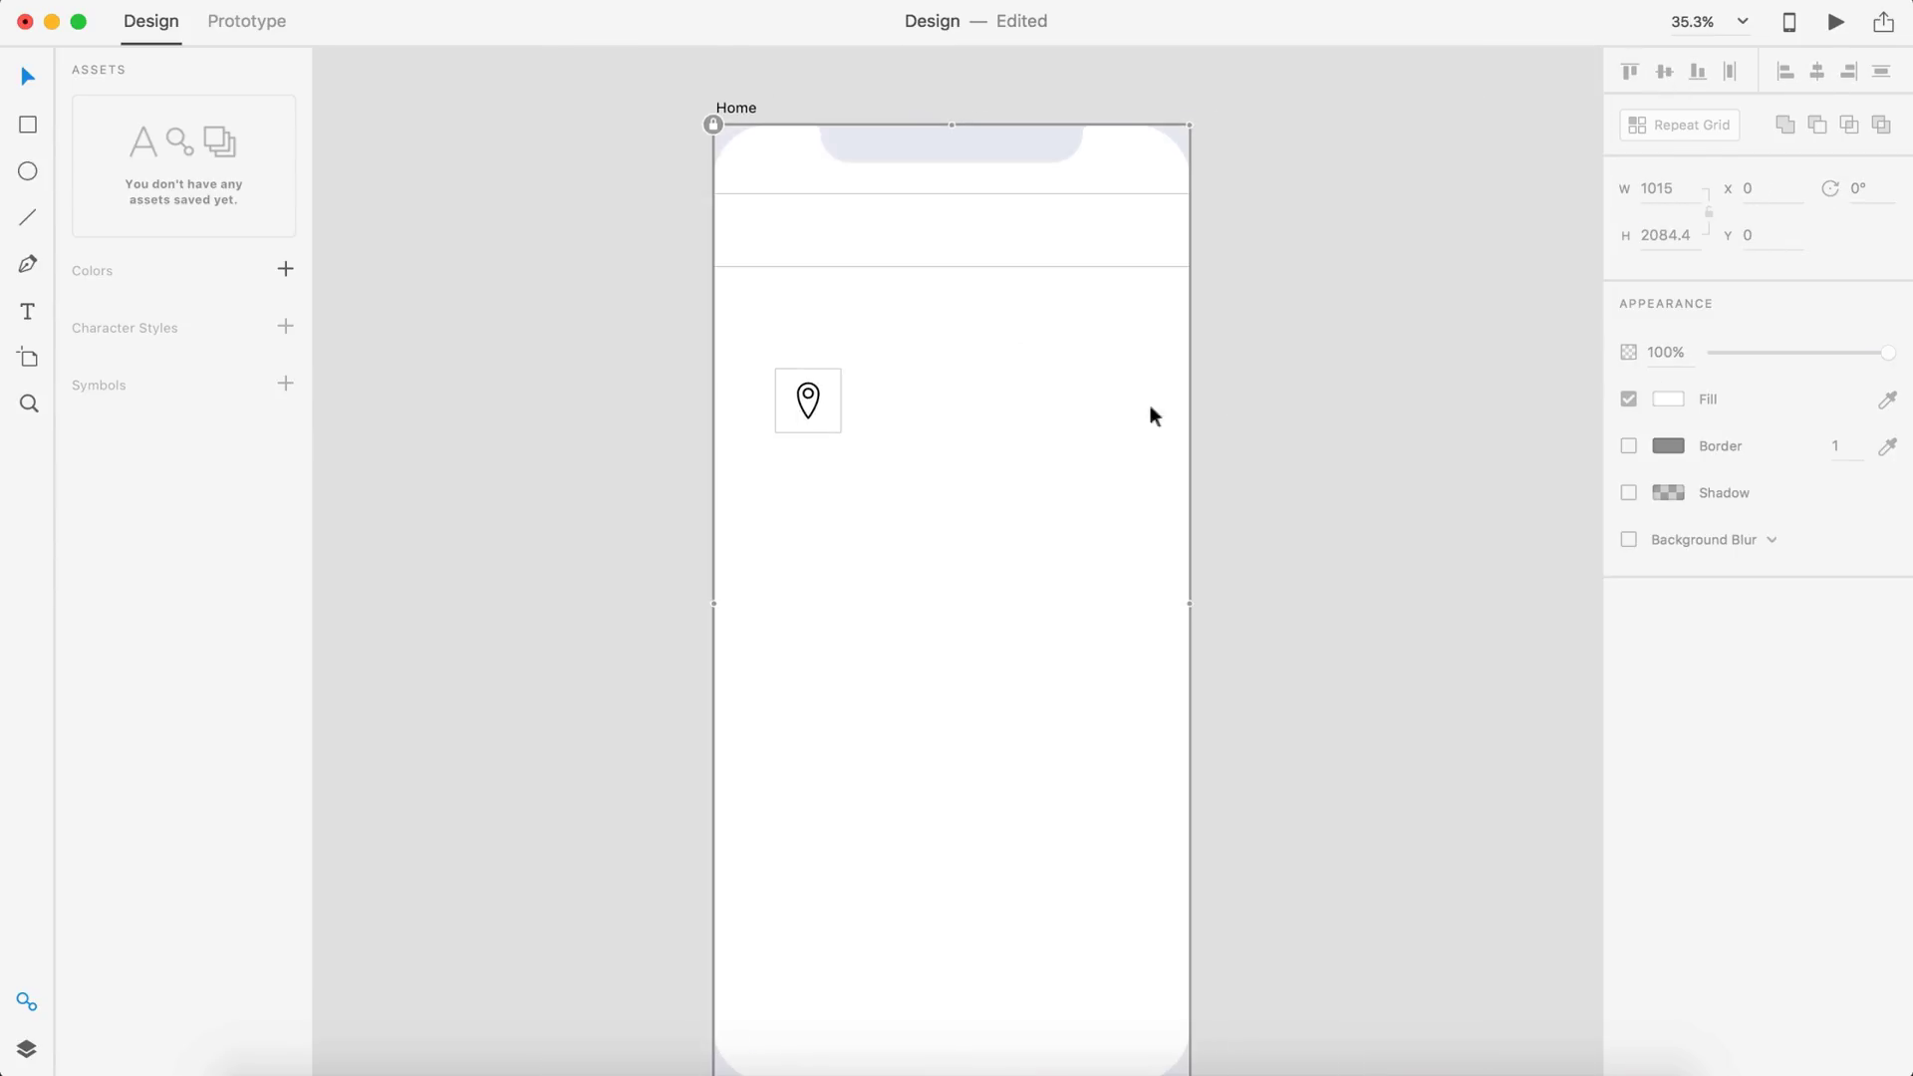
In the stickersheet_components document, place the heart, grid and location pin symbols in a row with the magnifier icon
key(super+a)
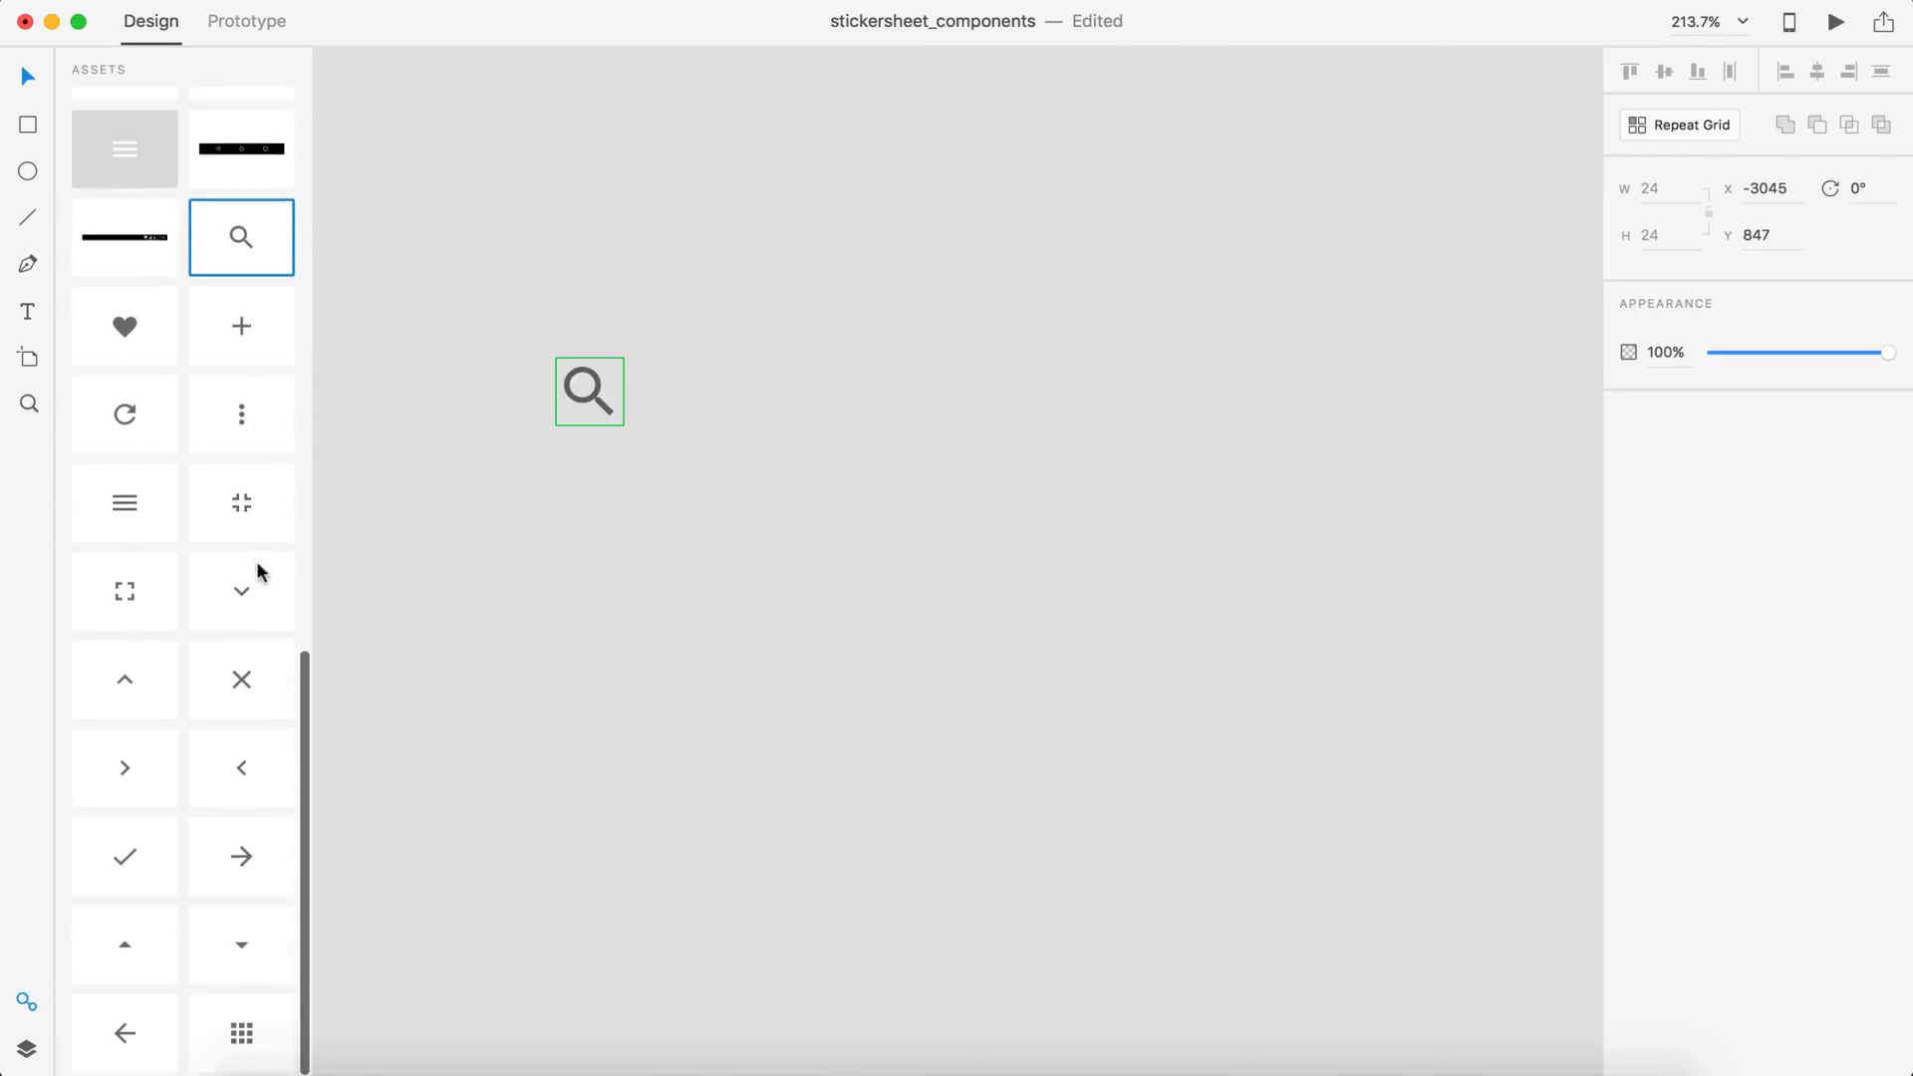
drag(125, 326, 702, 394)
drag(241, 1033, 799, 393)
scroll(184, 498, up, 5)
drag(124, 387, 473, 387)
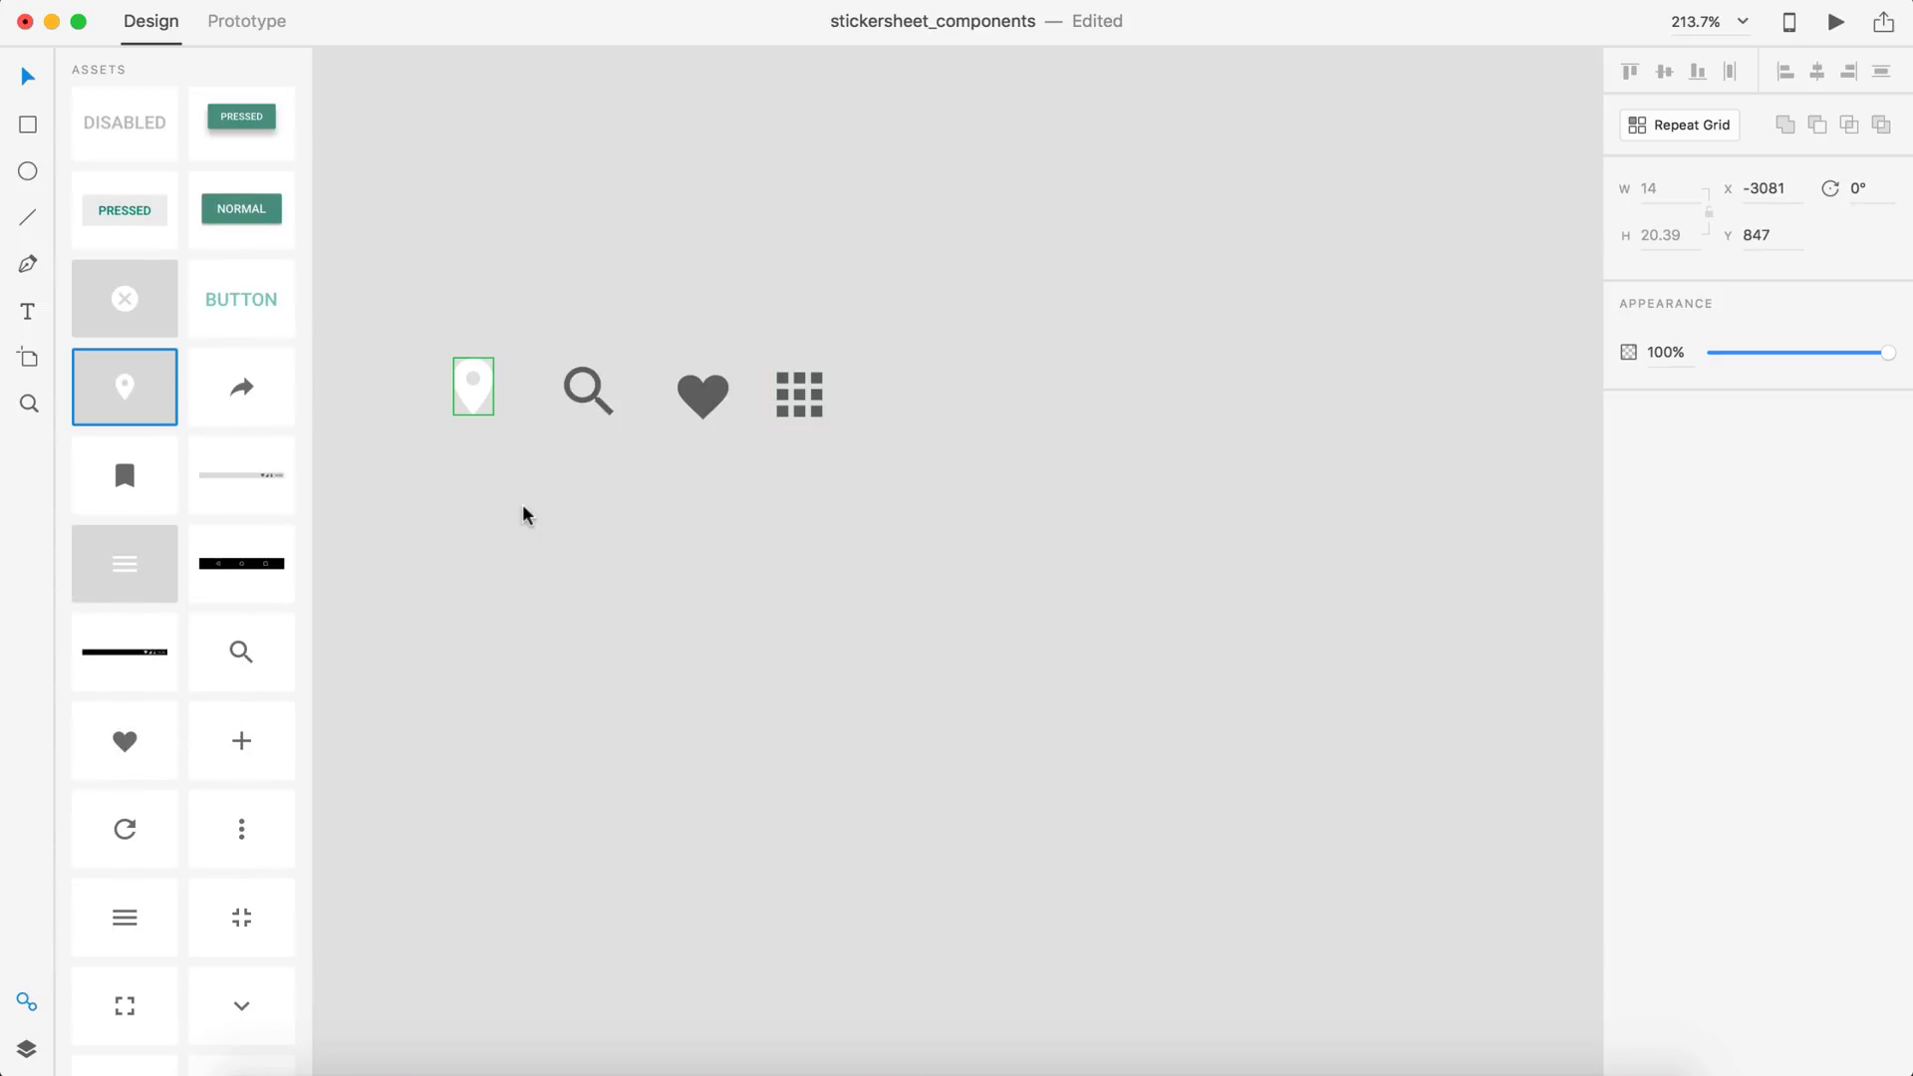
scroll(154, 572, down, 5)
click(538, 286)
scroll(538, 286, down, 10)
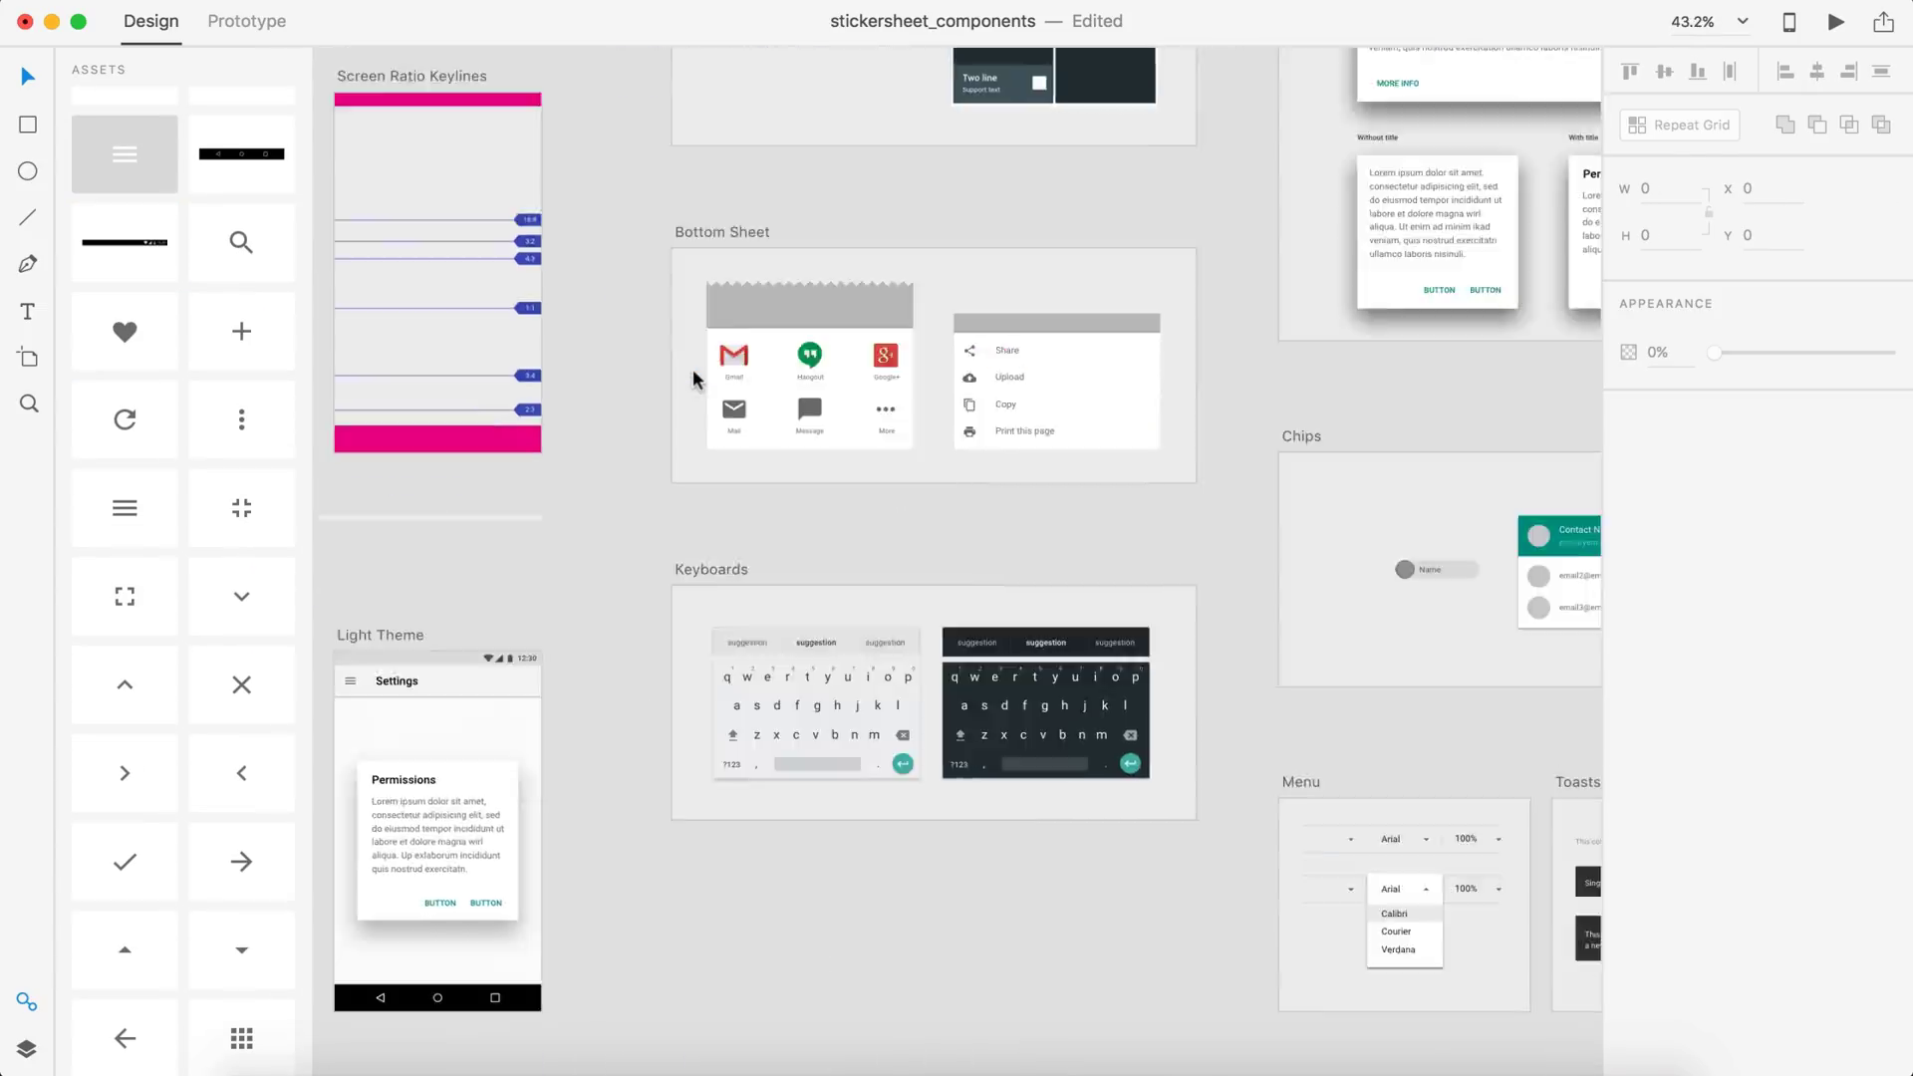
scroll(869, 366, up, 10)
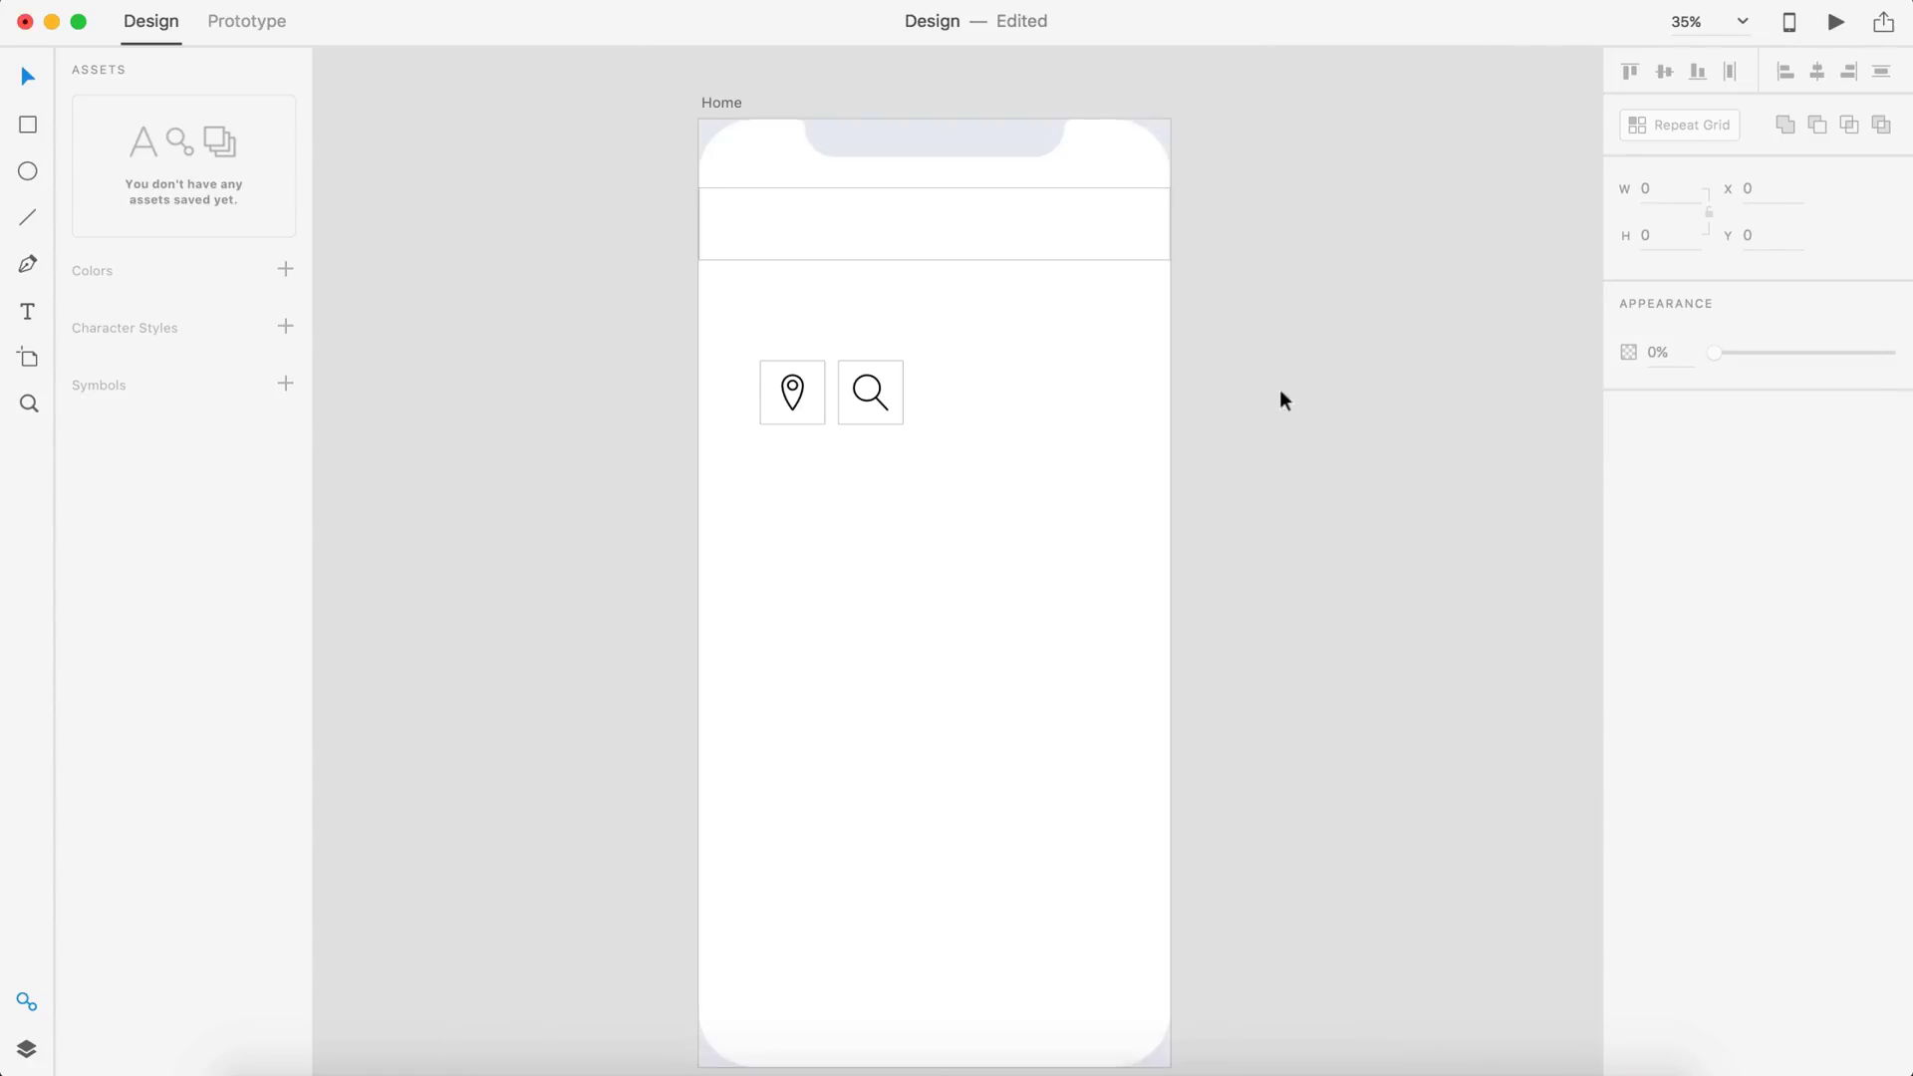
In the Design document, fit a 24 × 24 square at 0% opacity around the location pin icon and copy it onto the magnifier
scroll(1198, 529, up, 3)
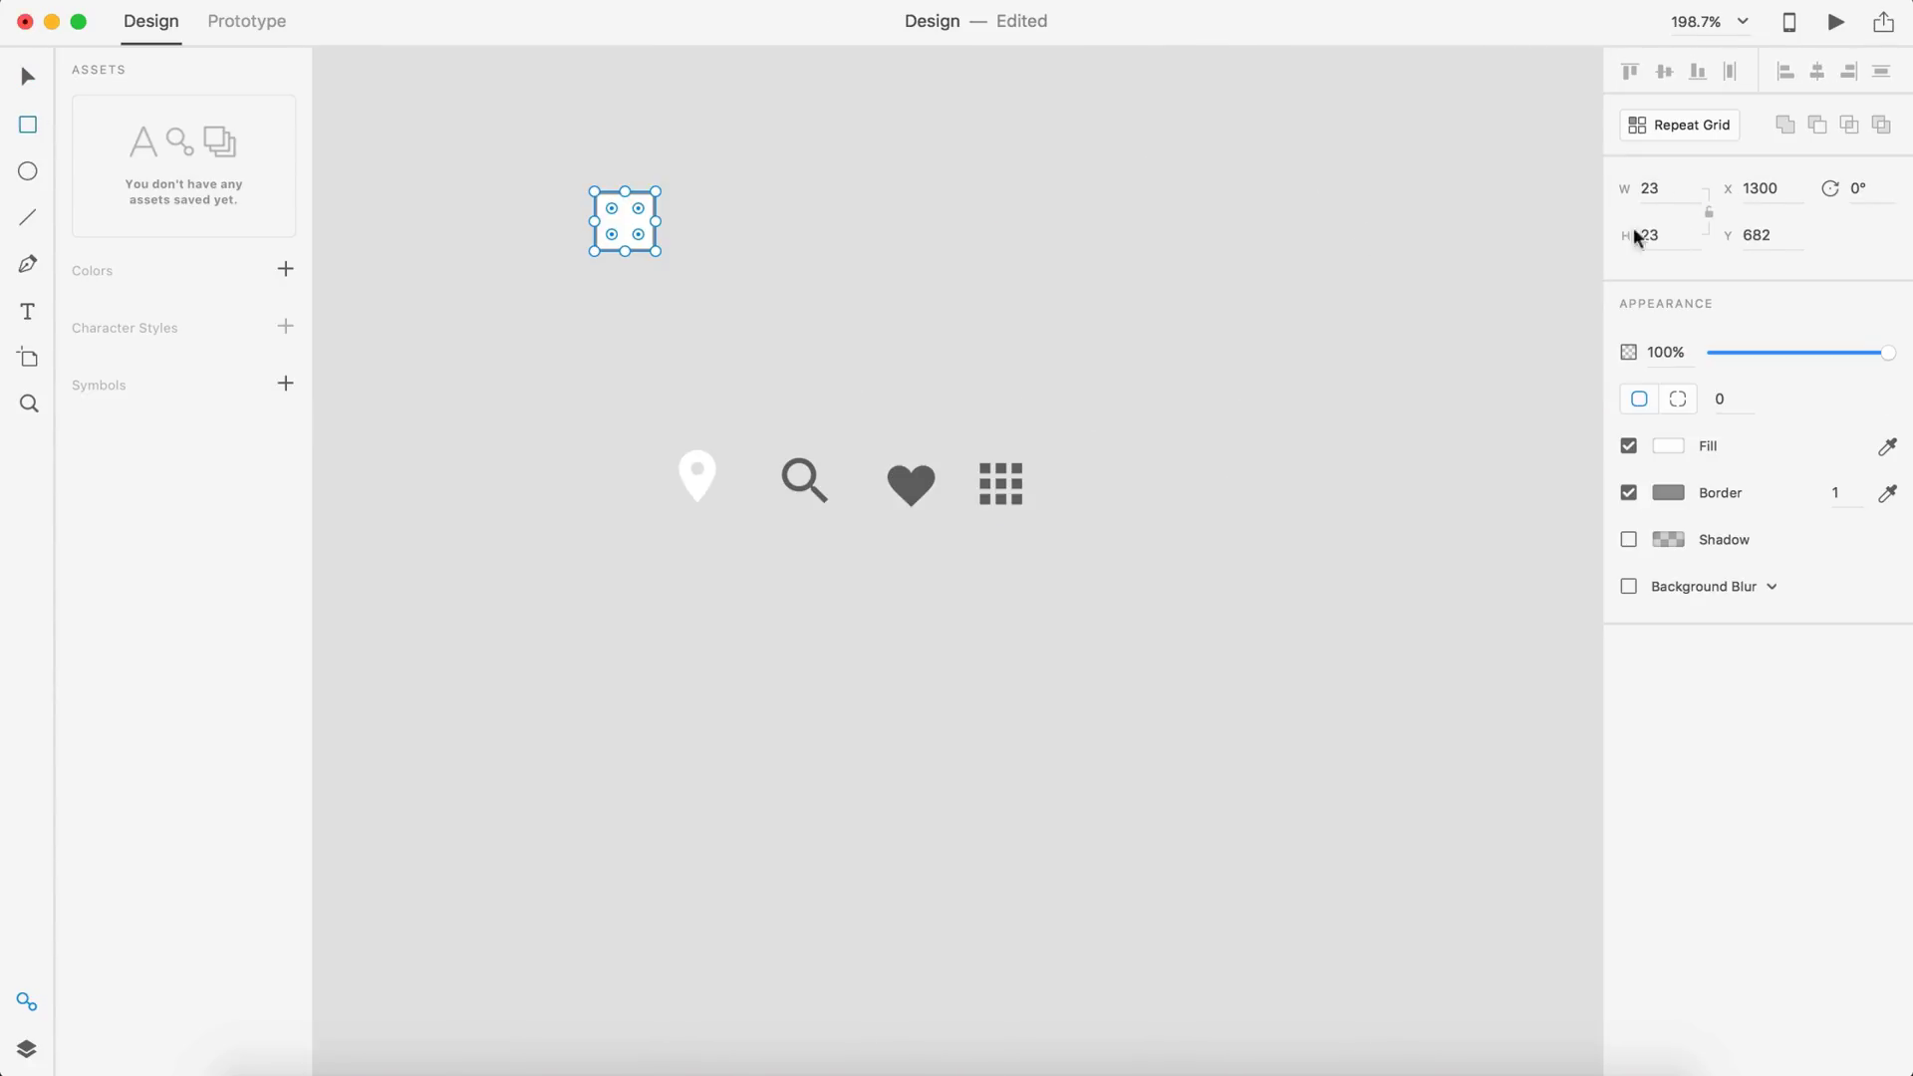
drag(626, 222, 713, 462)
key(Delete)
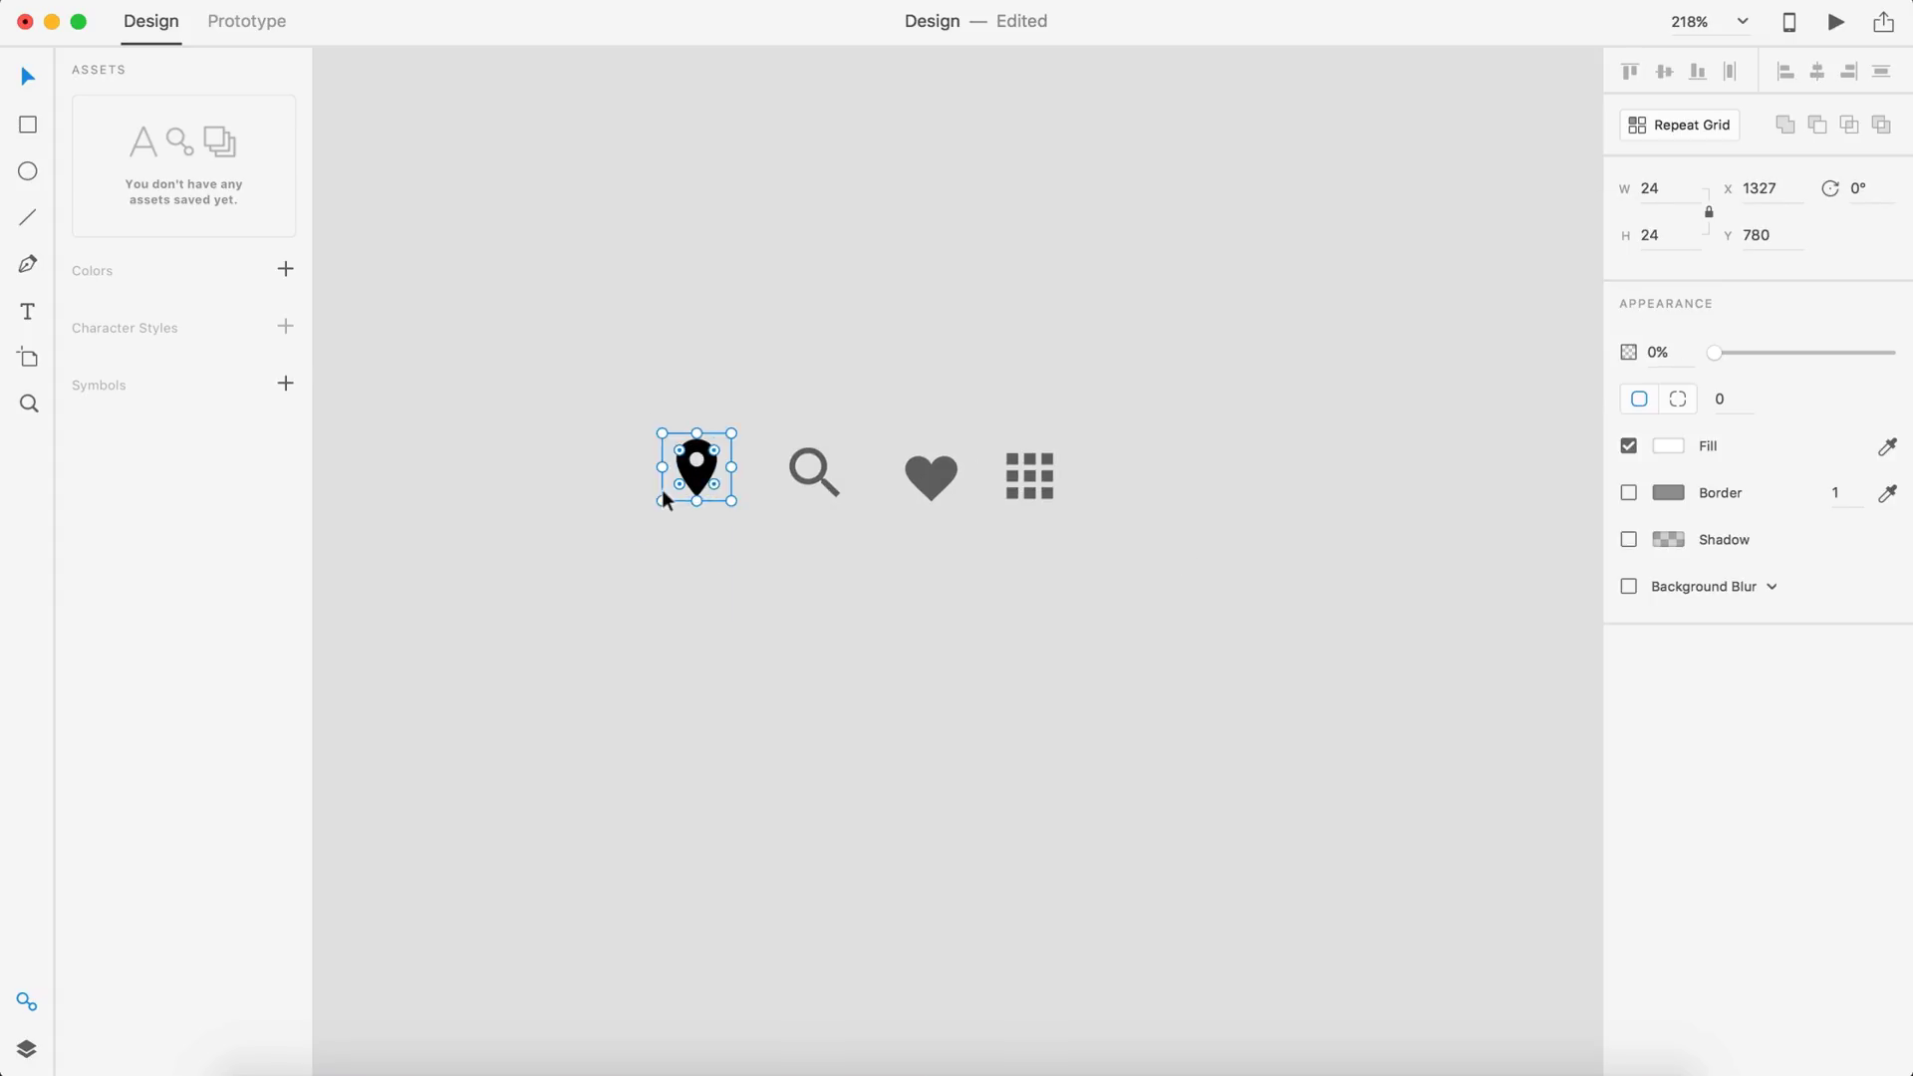
drag(662, 495, 708, 640)
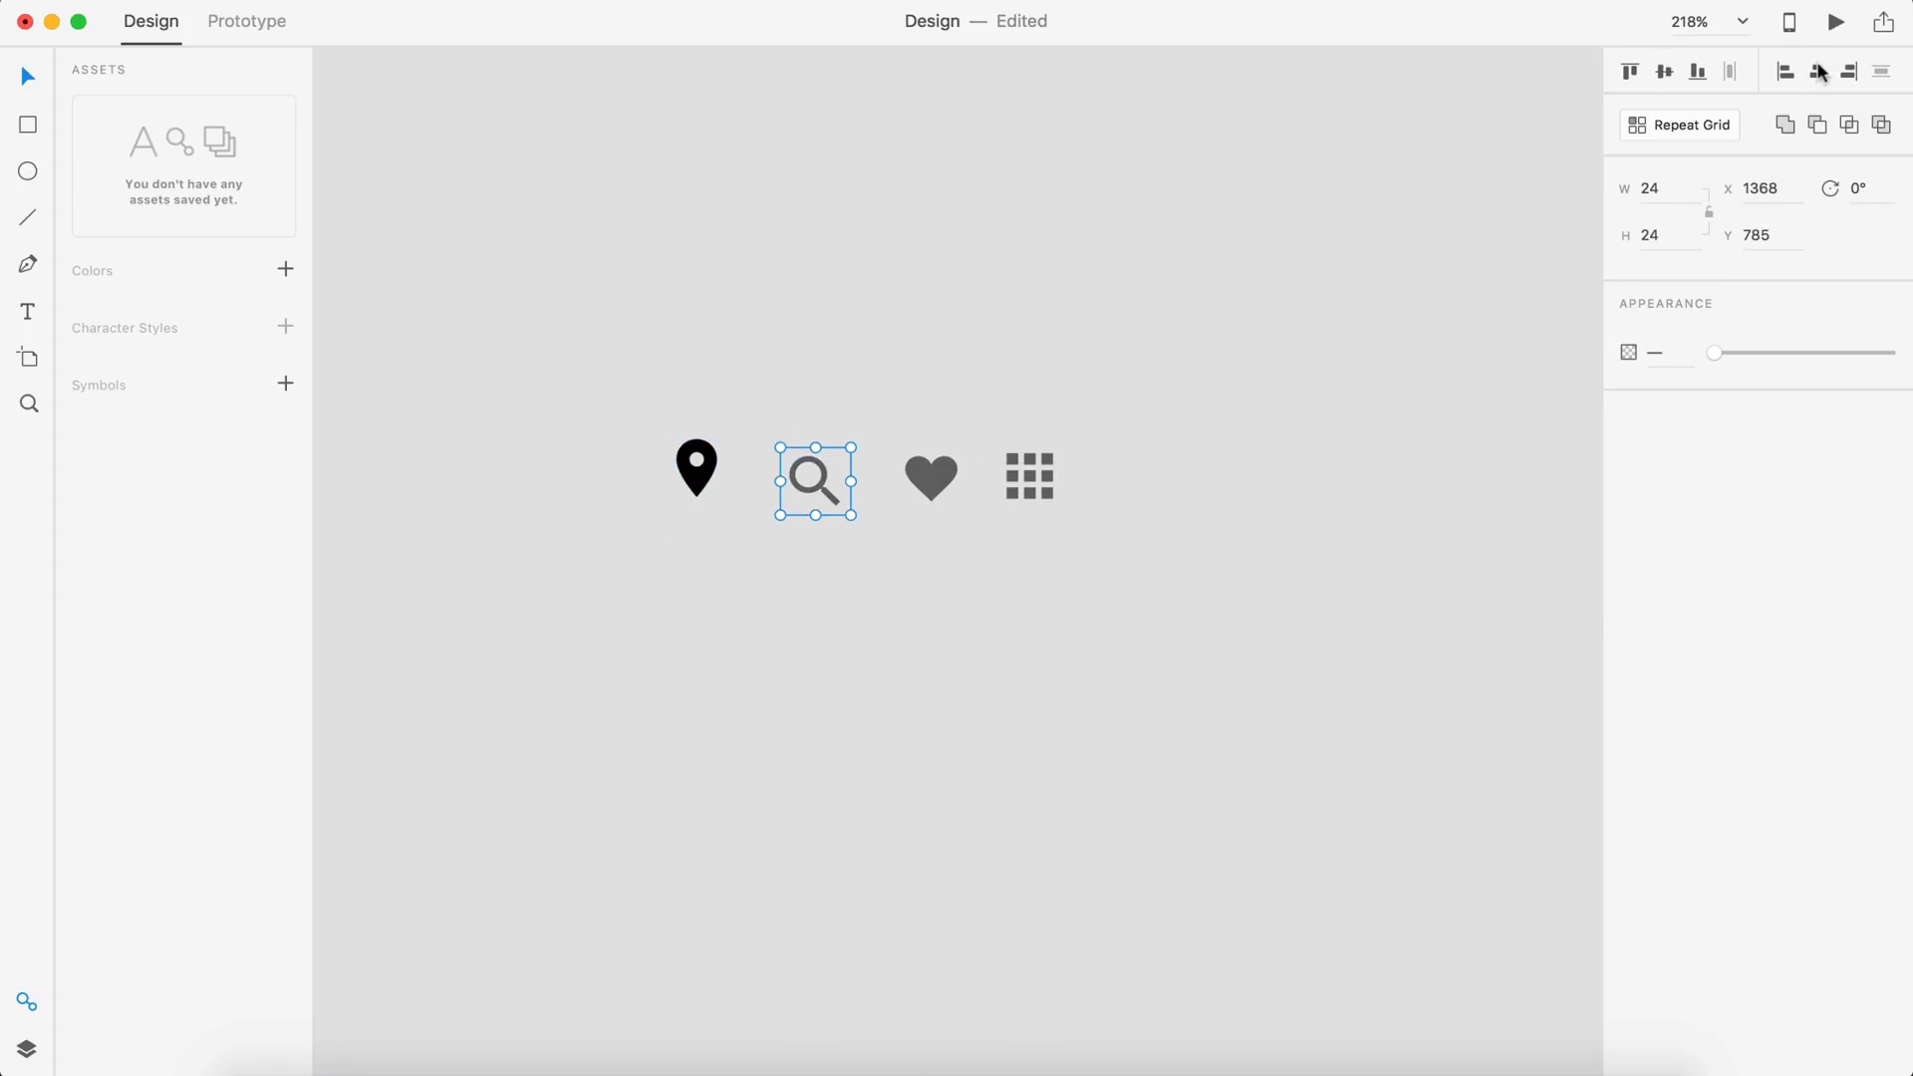
Undo the misplaced alignments, make the 24 × 24 backing squares faintly visible and align the heart, grid and magnifier icons on them
scroll(944, 564, right, 3)
key(Tab)
key(super+z)
key(super+z)
key(super+z)
key(super+z)
key(super+z)
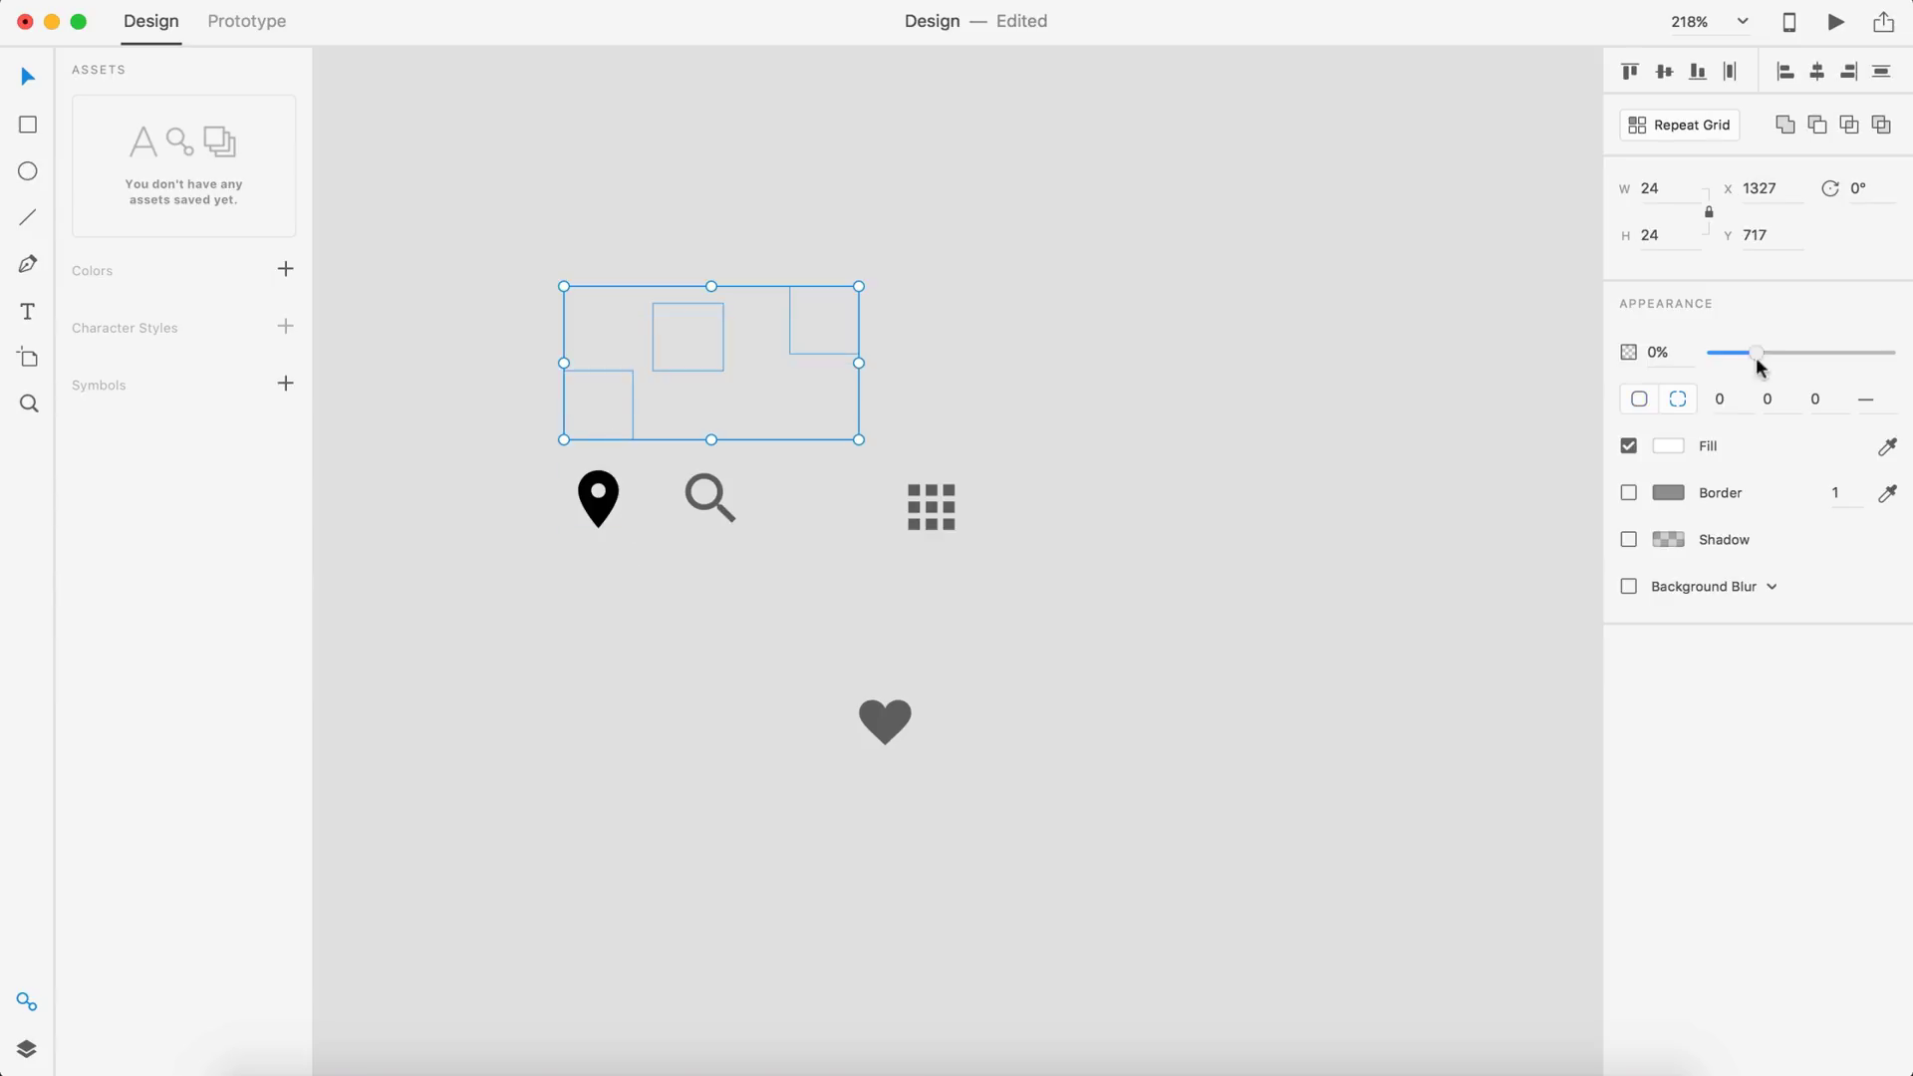
key(super+z)
key(super+z)
key(super+z)
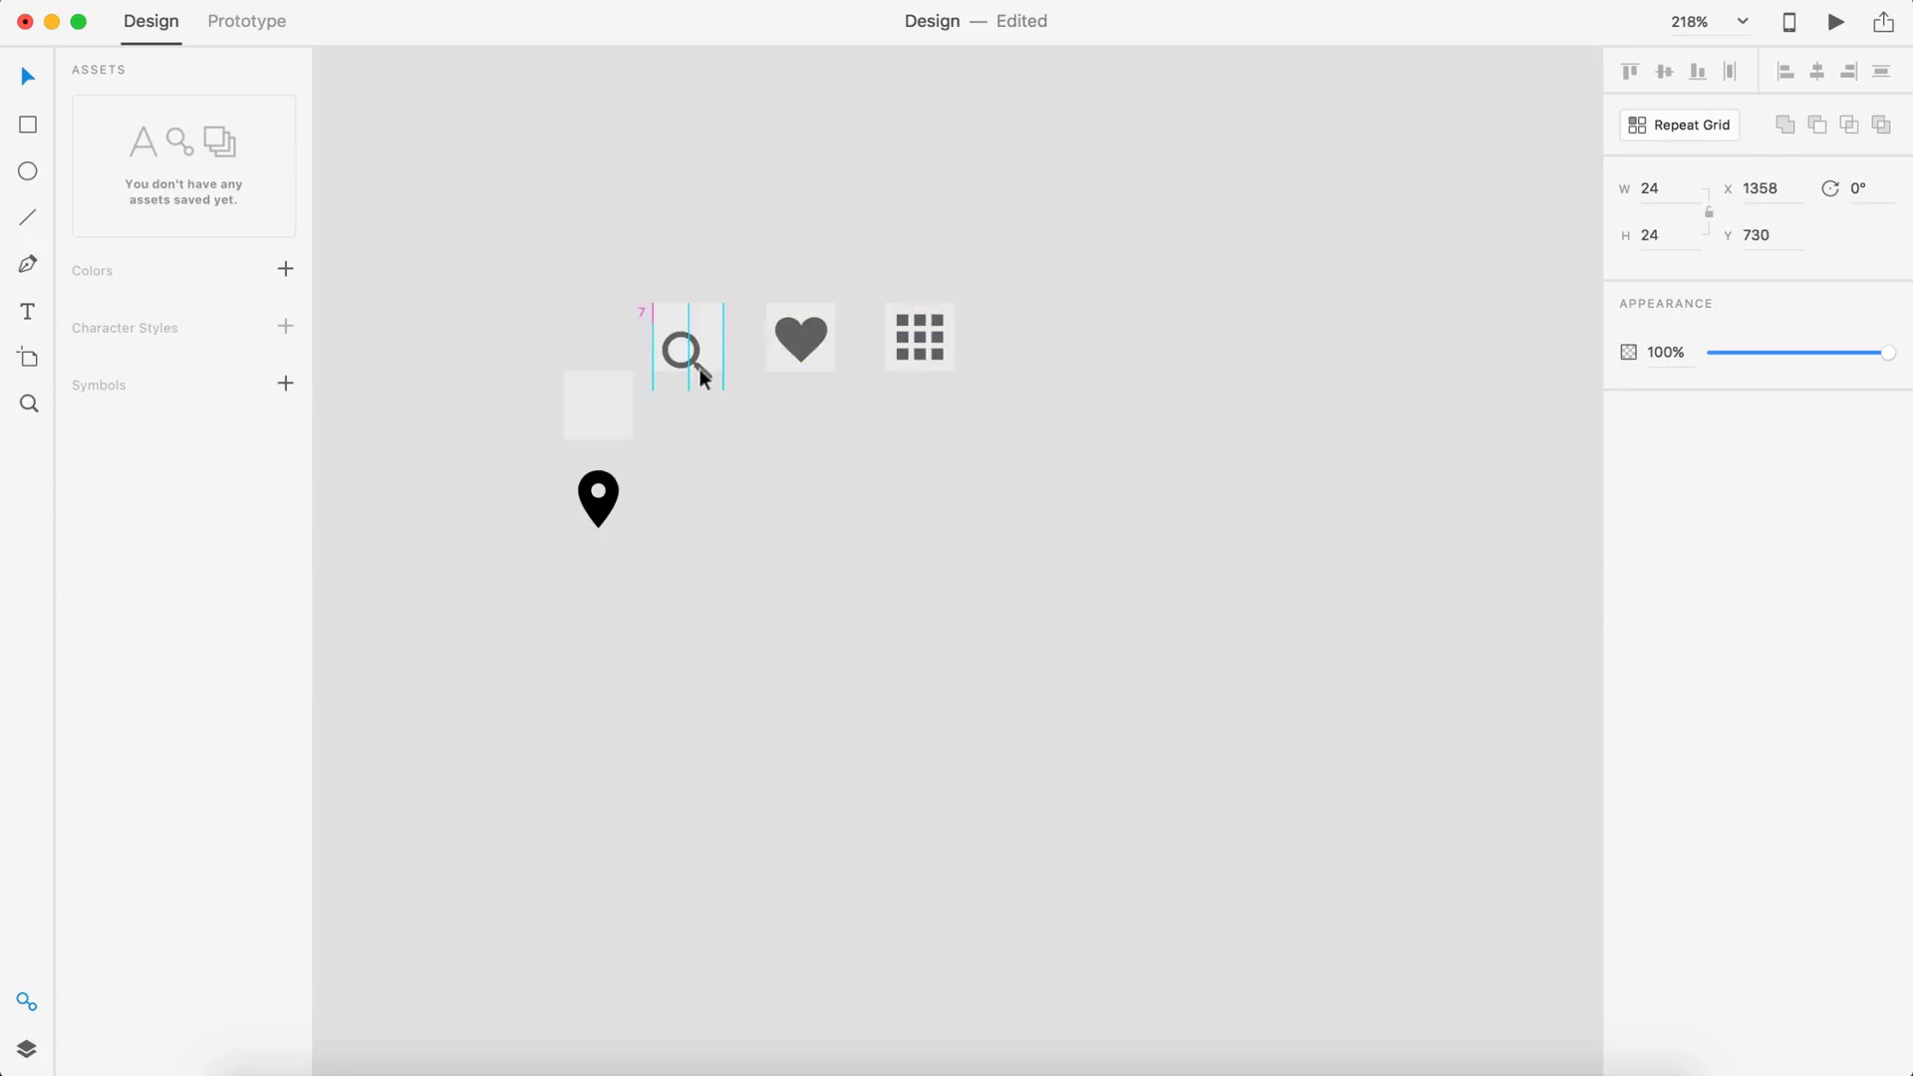